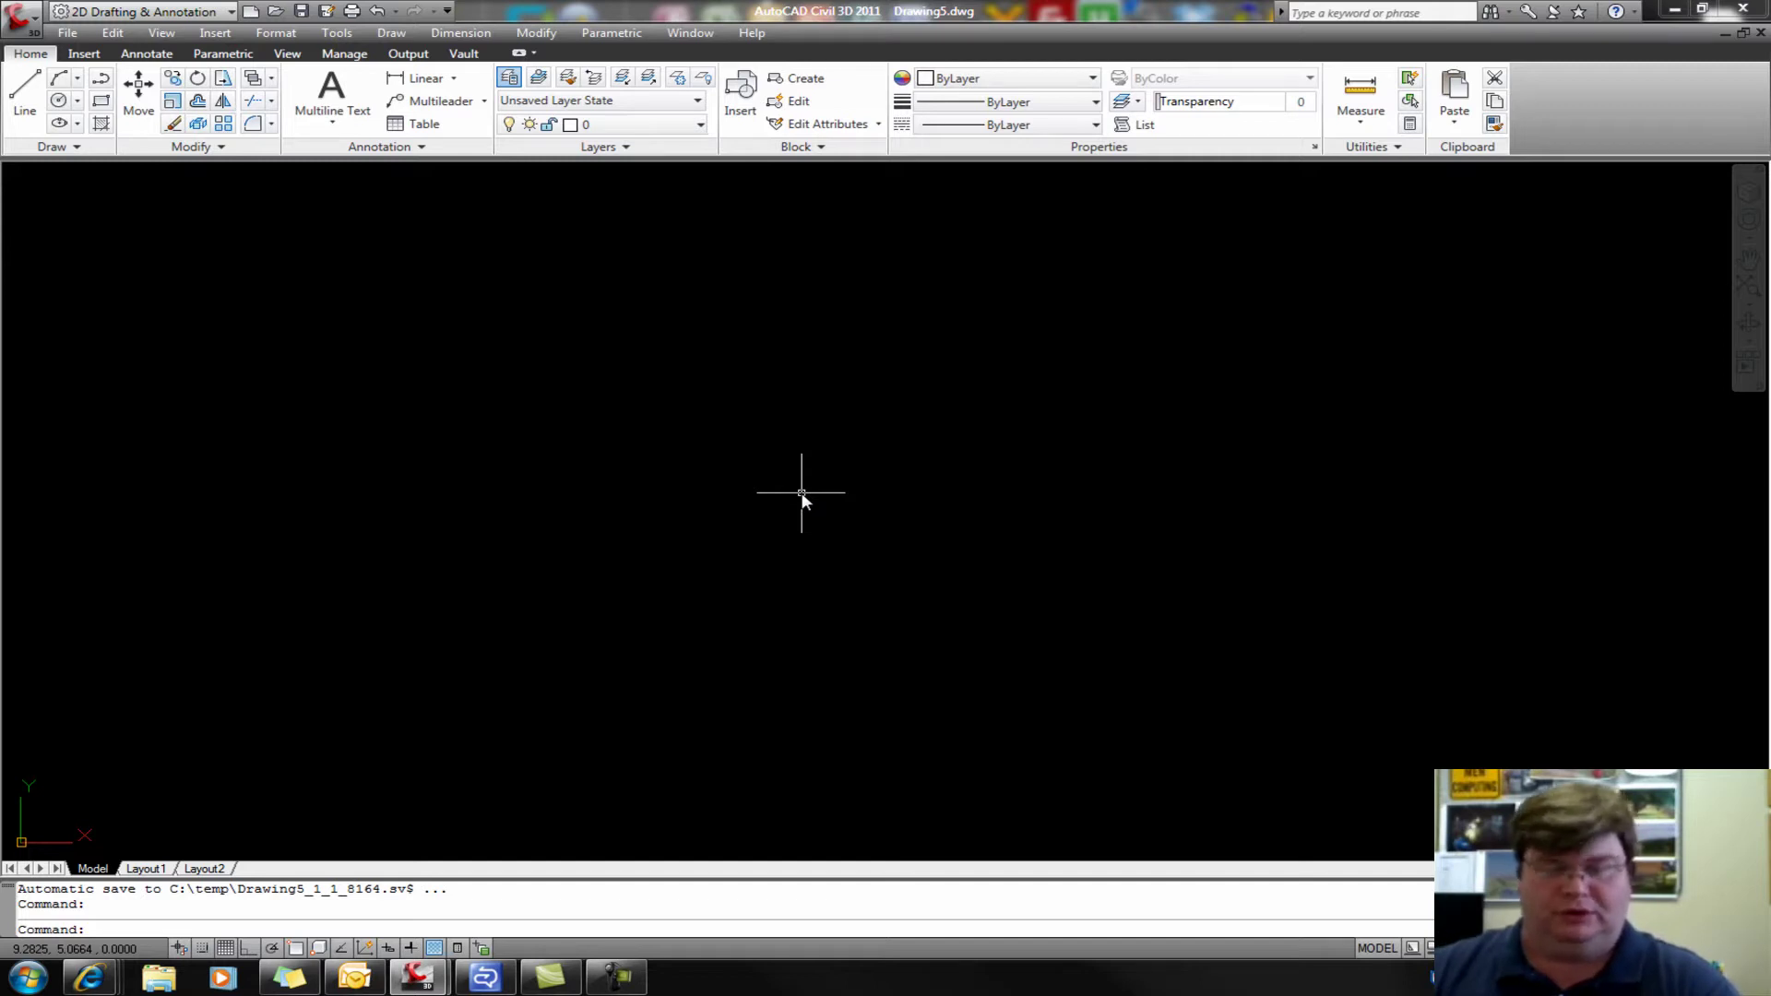
- Insert the layout from the template 1050C - 24x36 - 2009.dwt and open the new layout
right_click(209, 869)
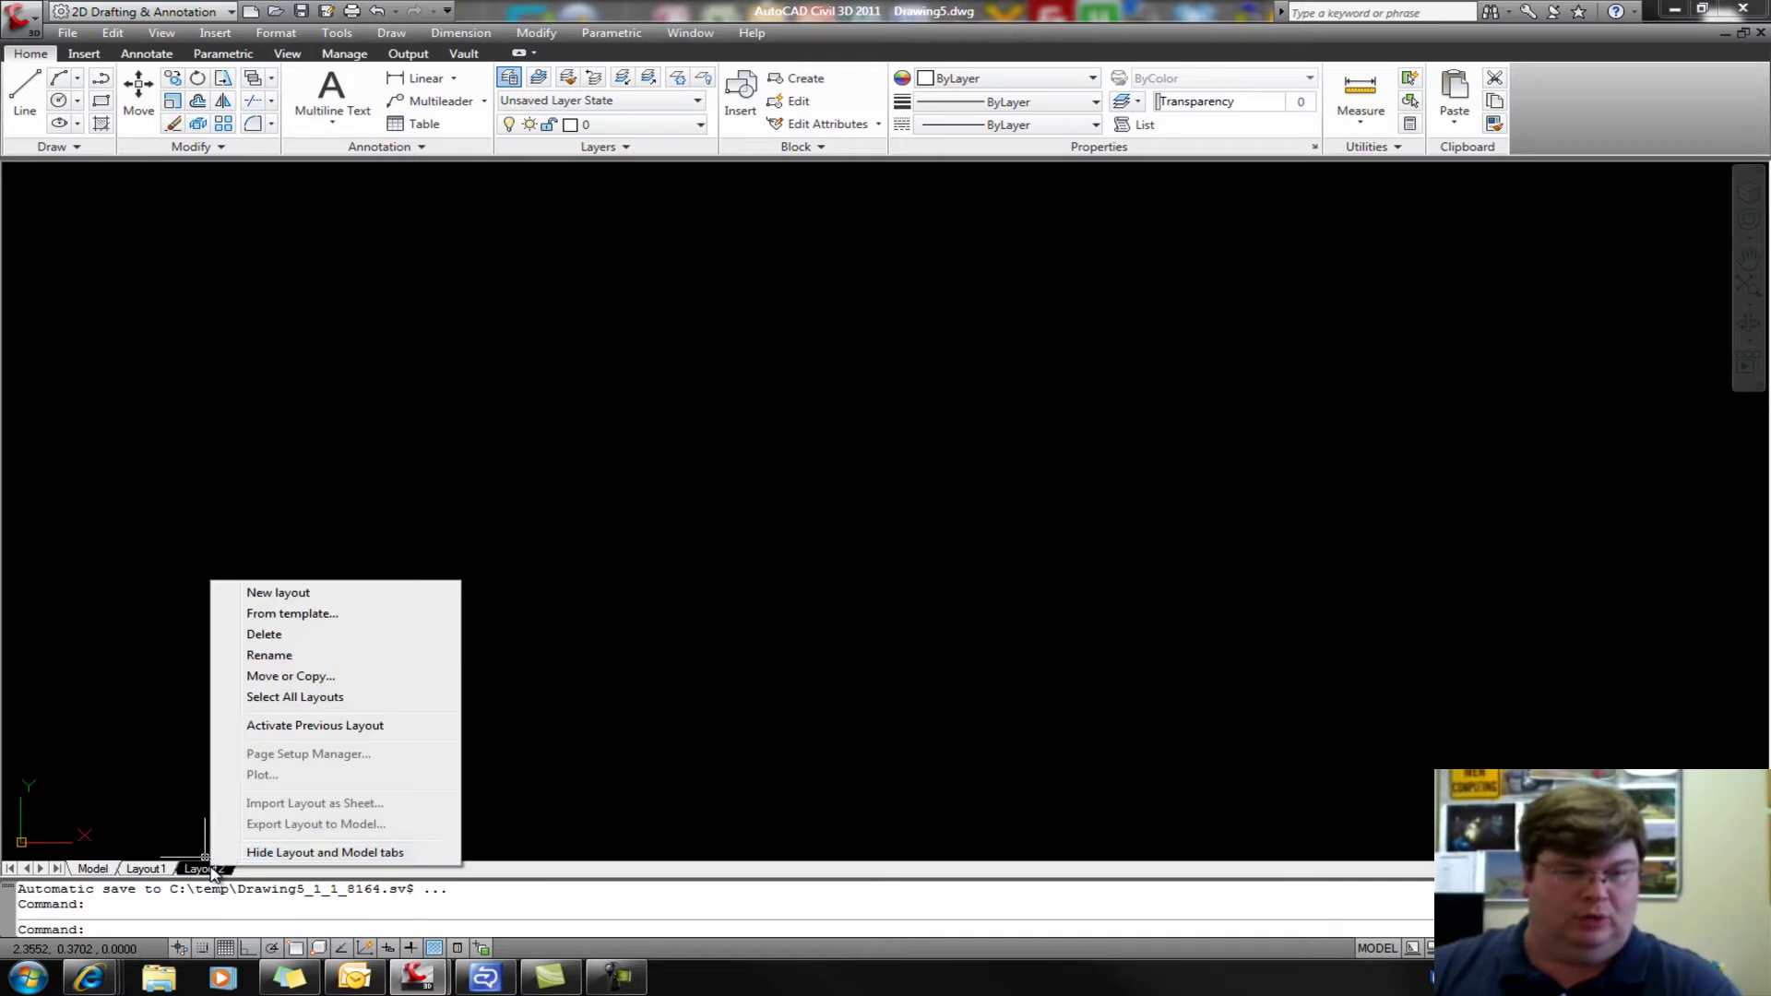
left_click(296, 613)
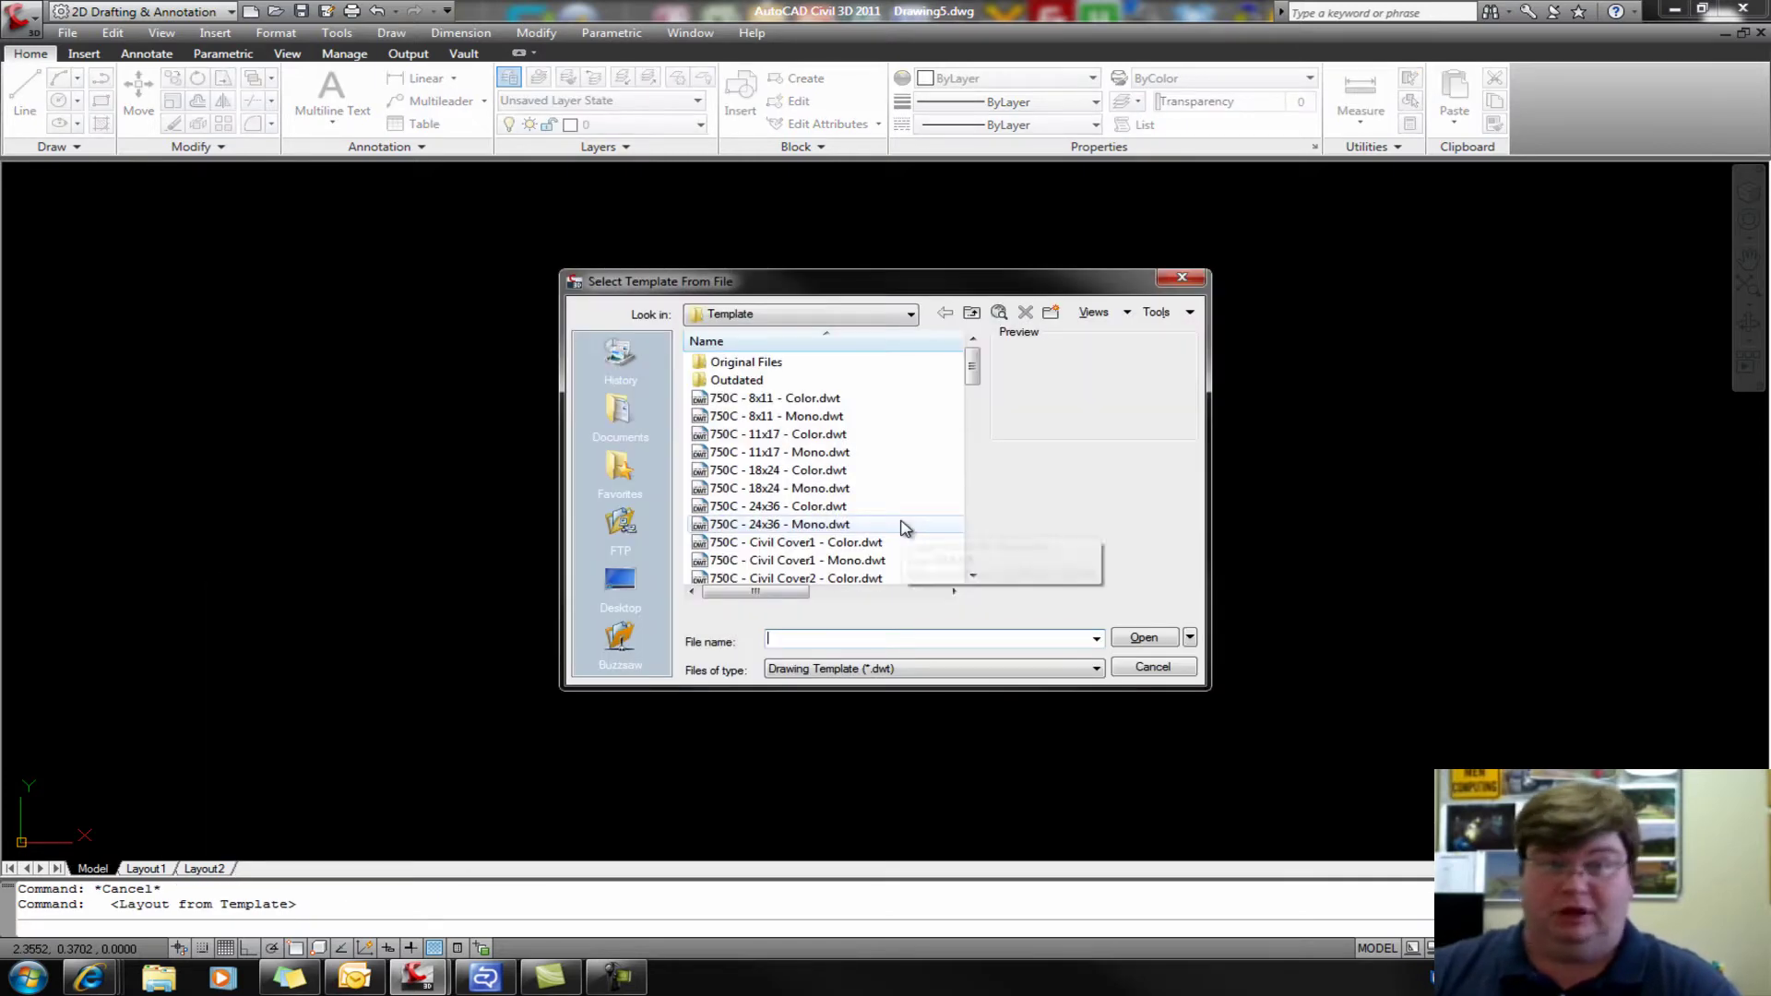
left_click_drag(974, 367, 987, 475)
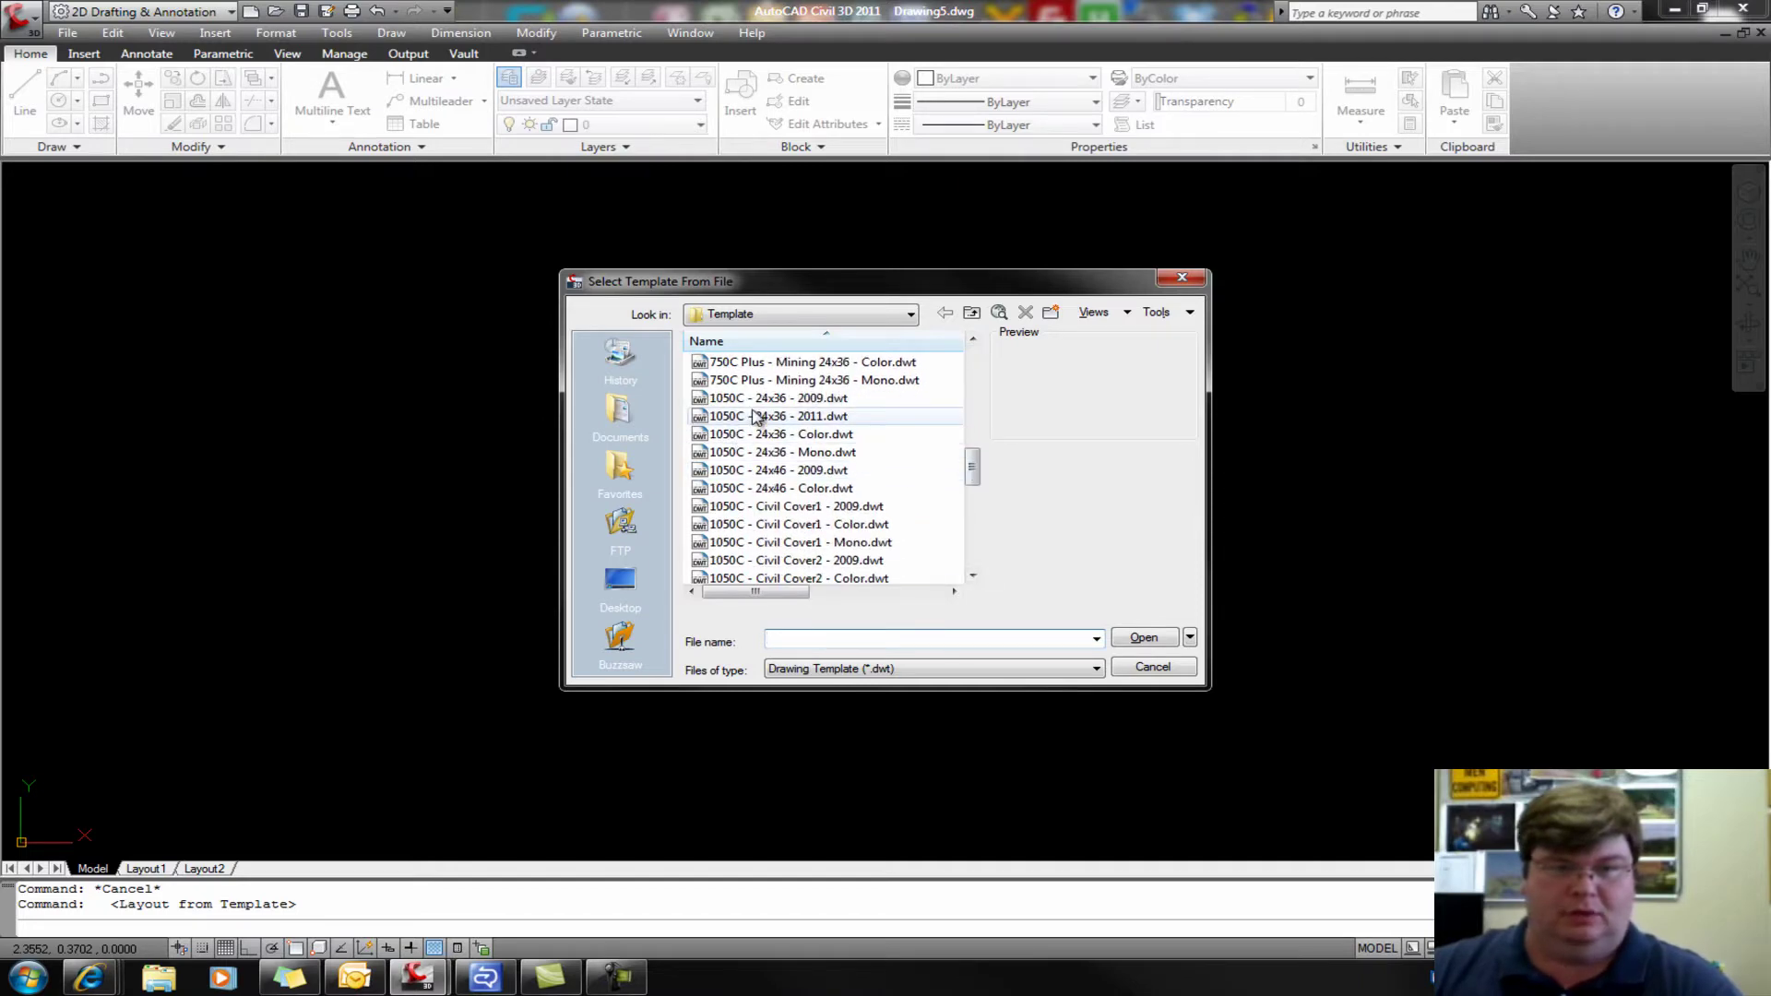
left_click(810, 402)
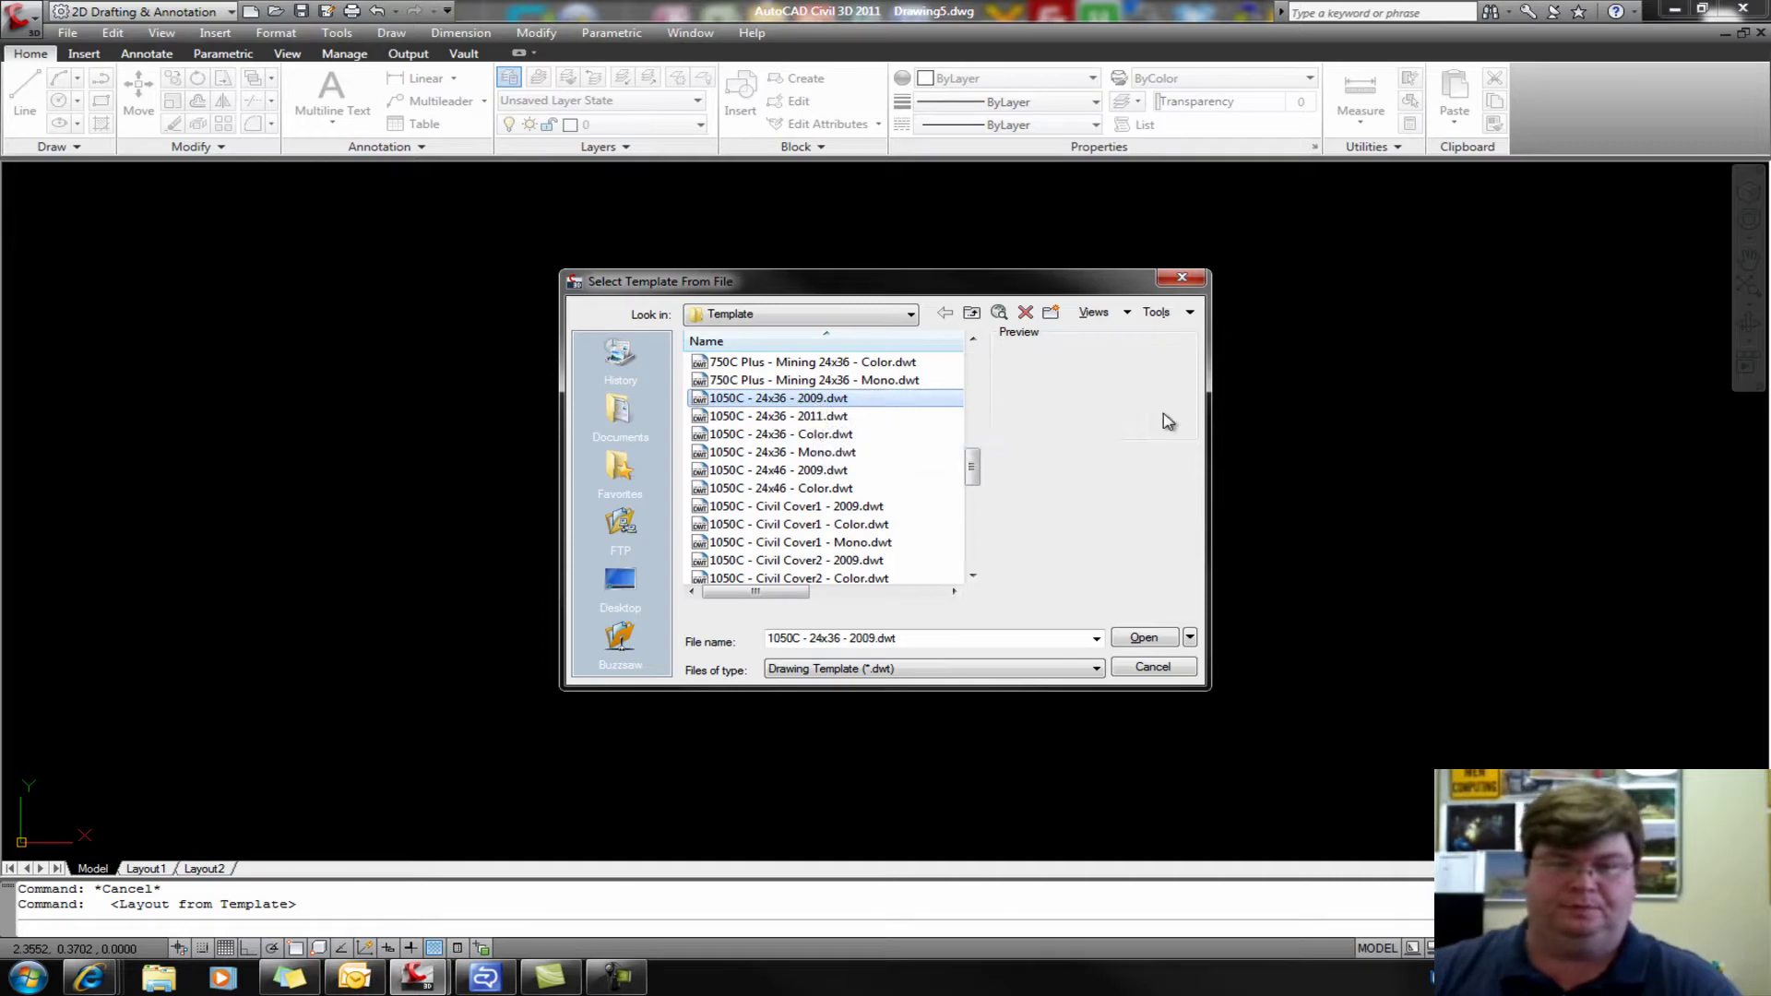
left_click(1137, 638)
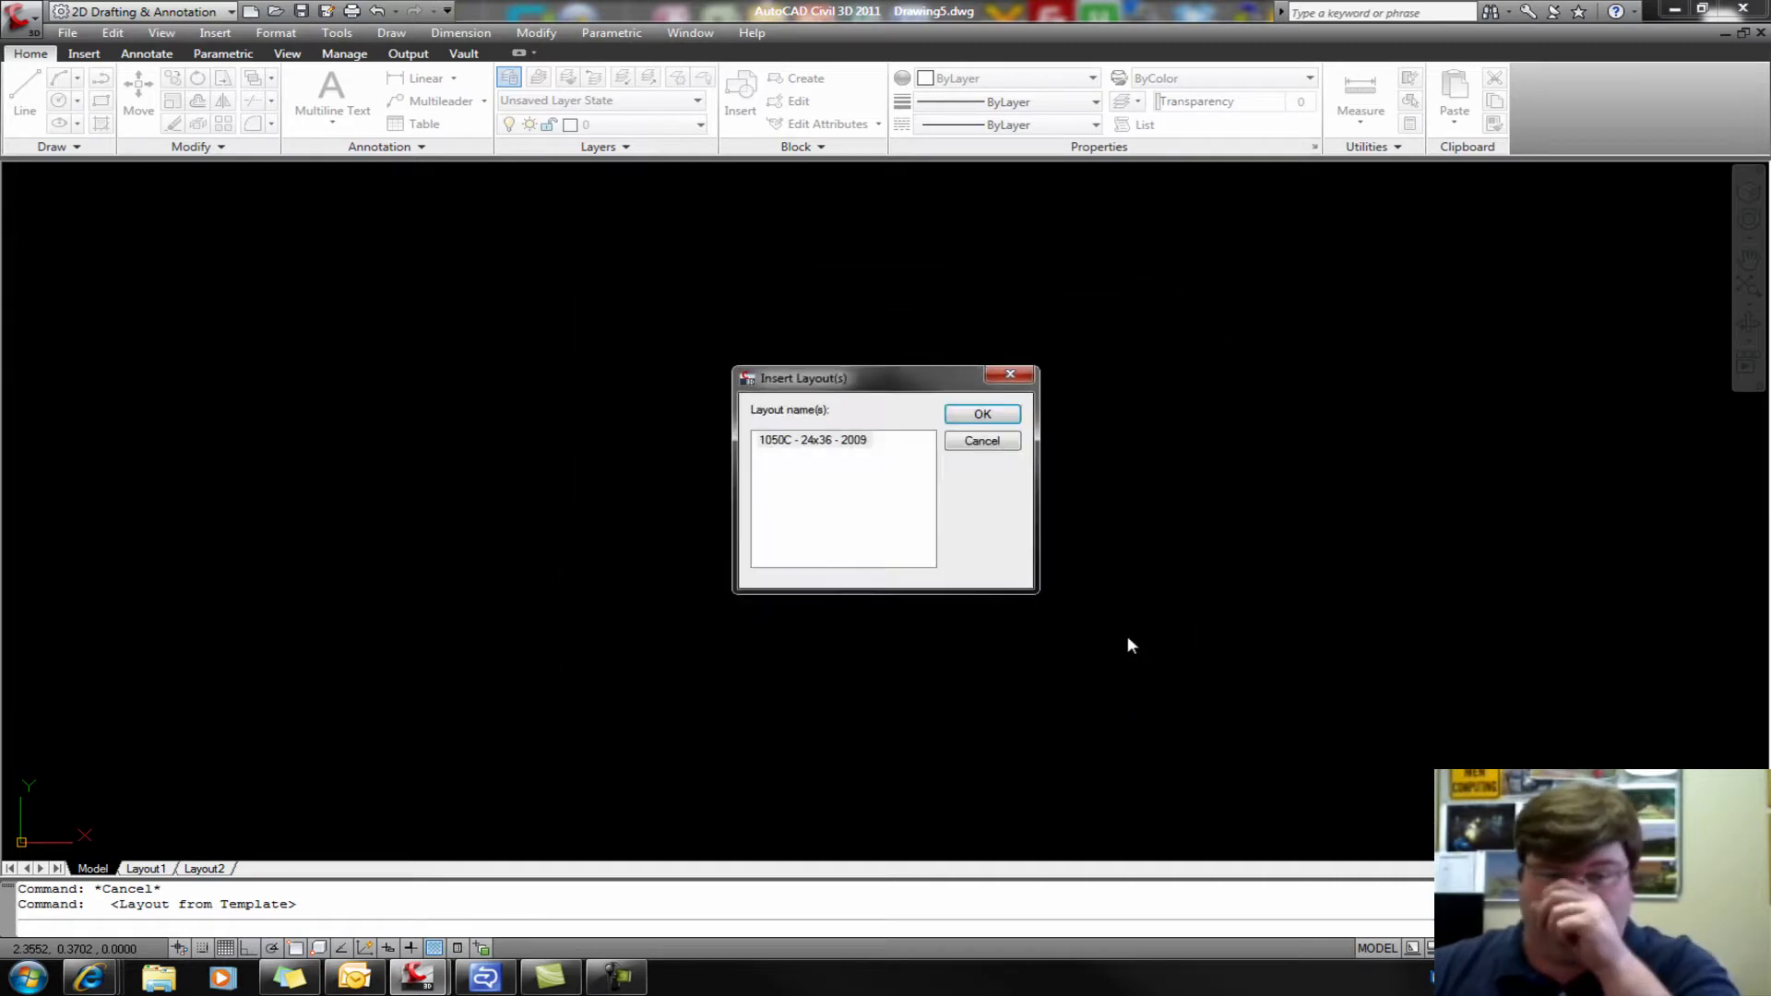
left_click(981, 416)
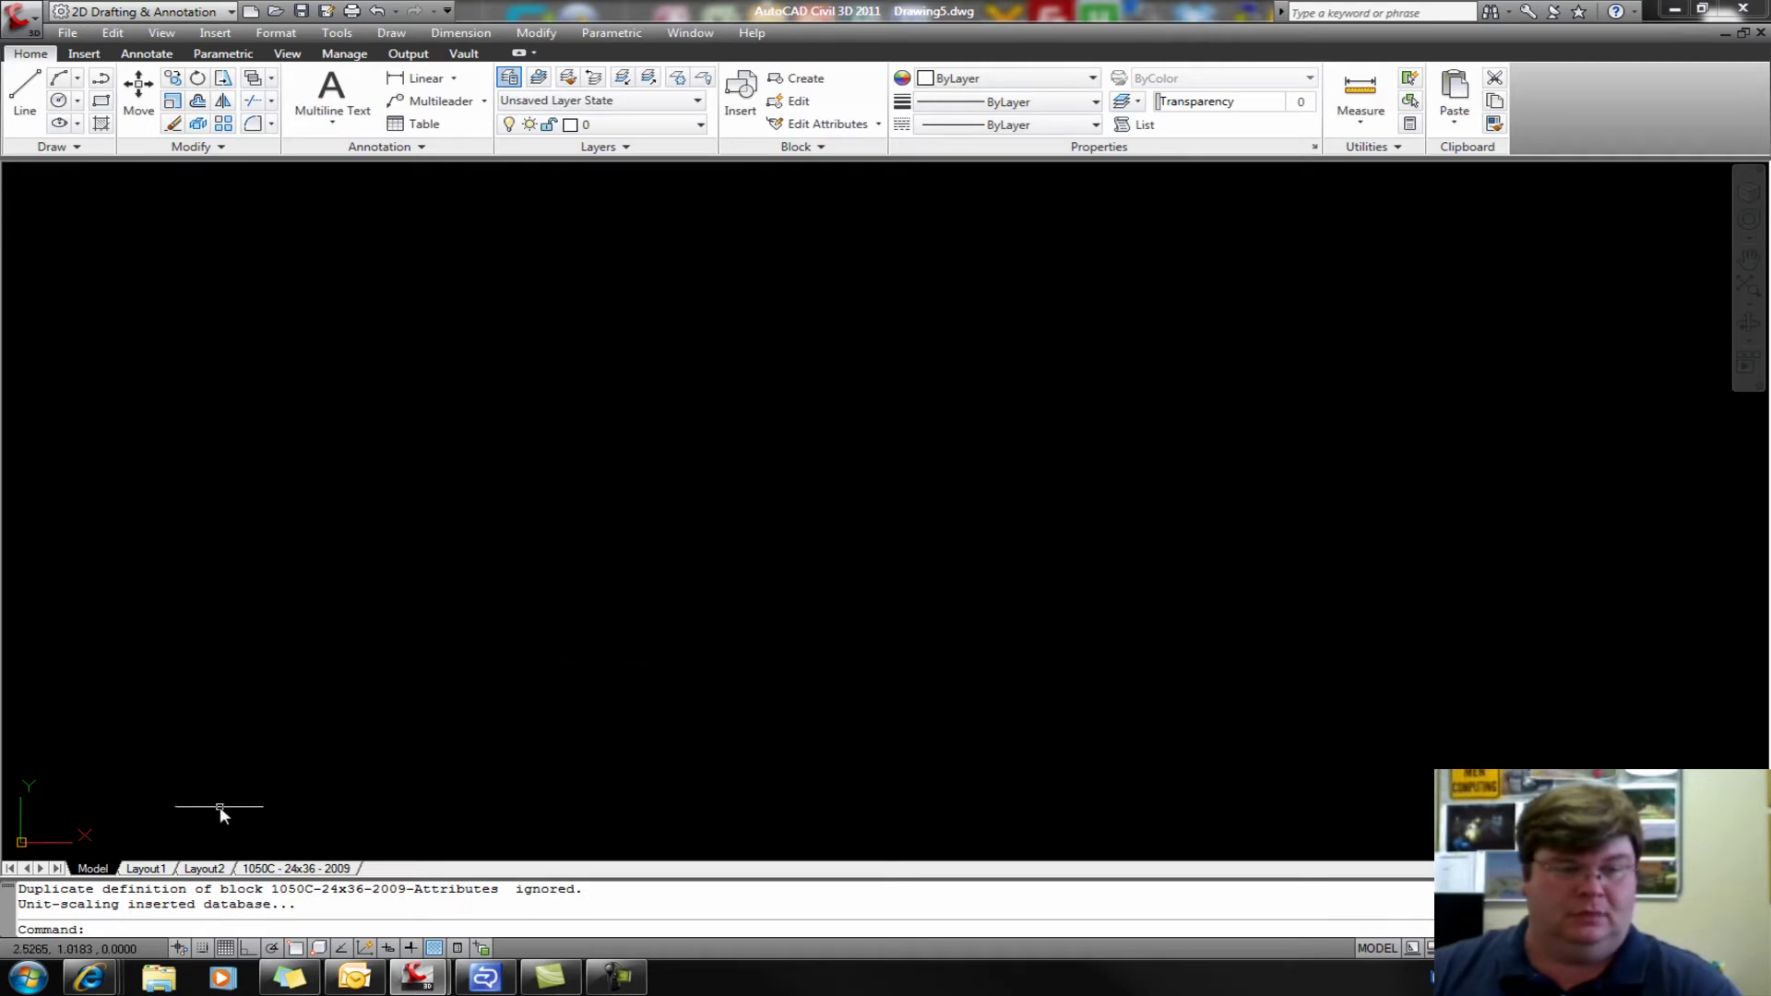
left_click(297, 868)
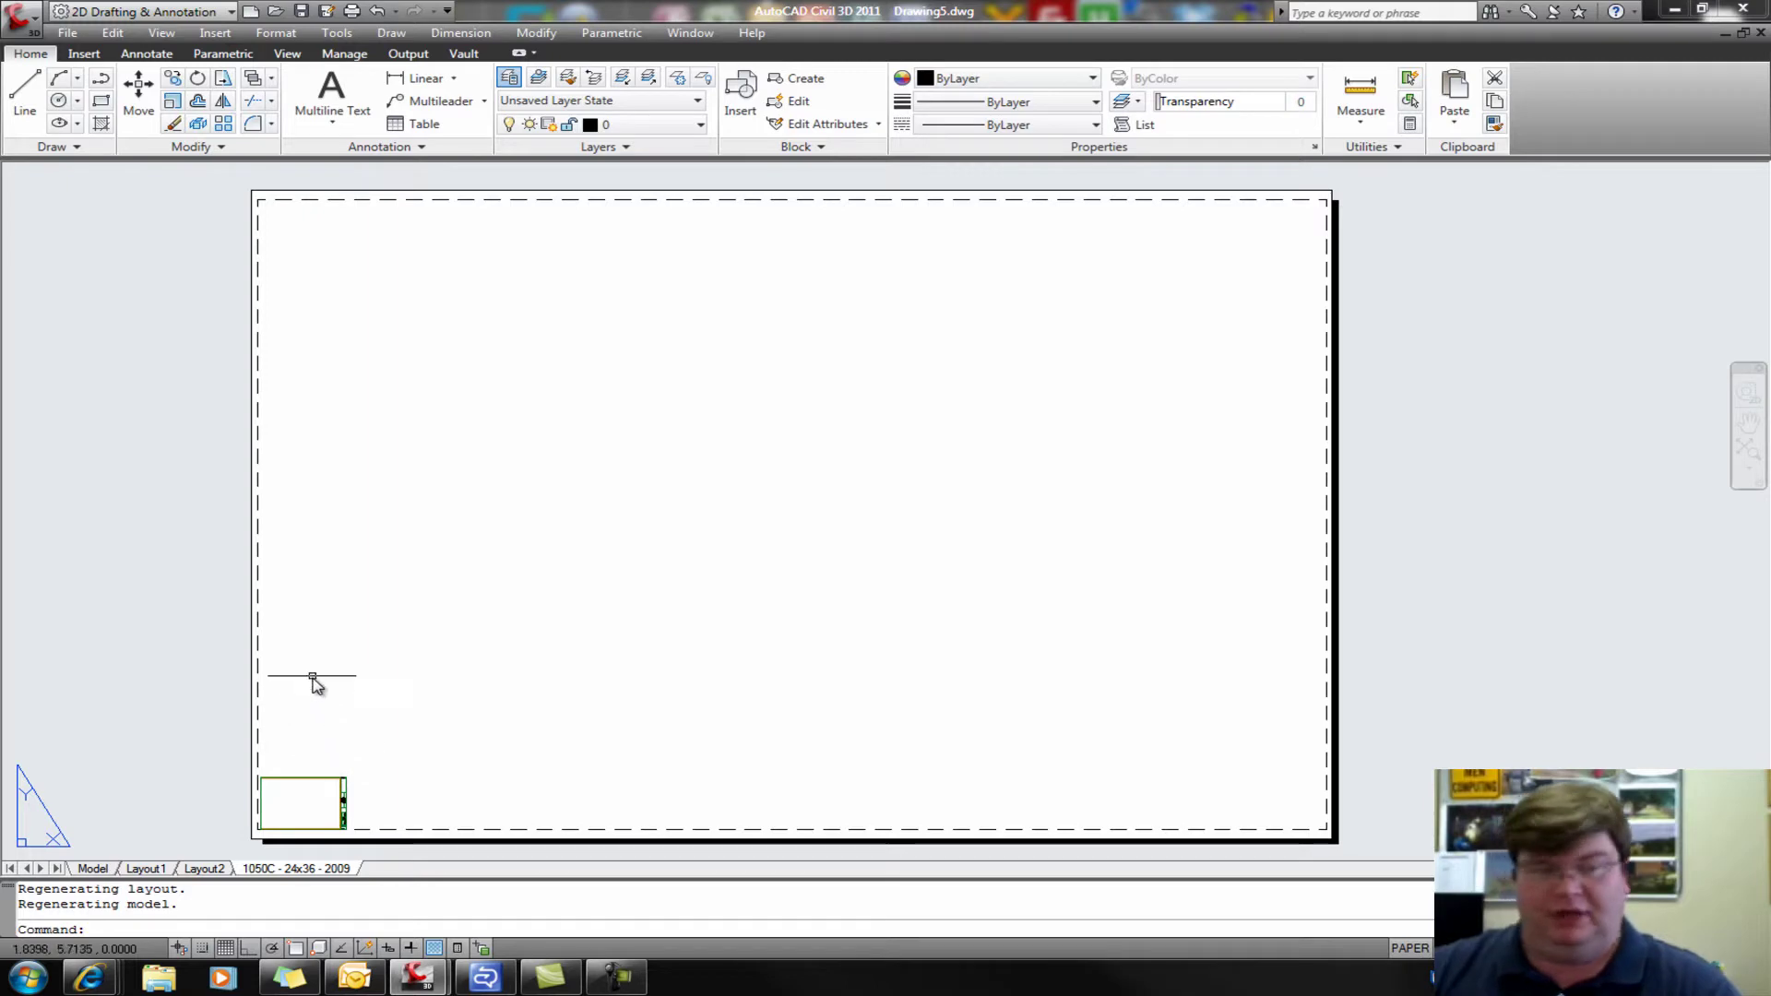
- Measure the sheet's horizontal width from edge to edge with Ortho on
key("Return")
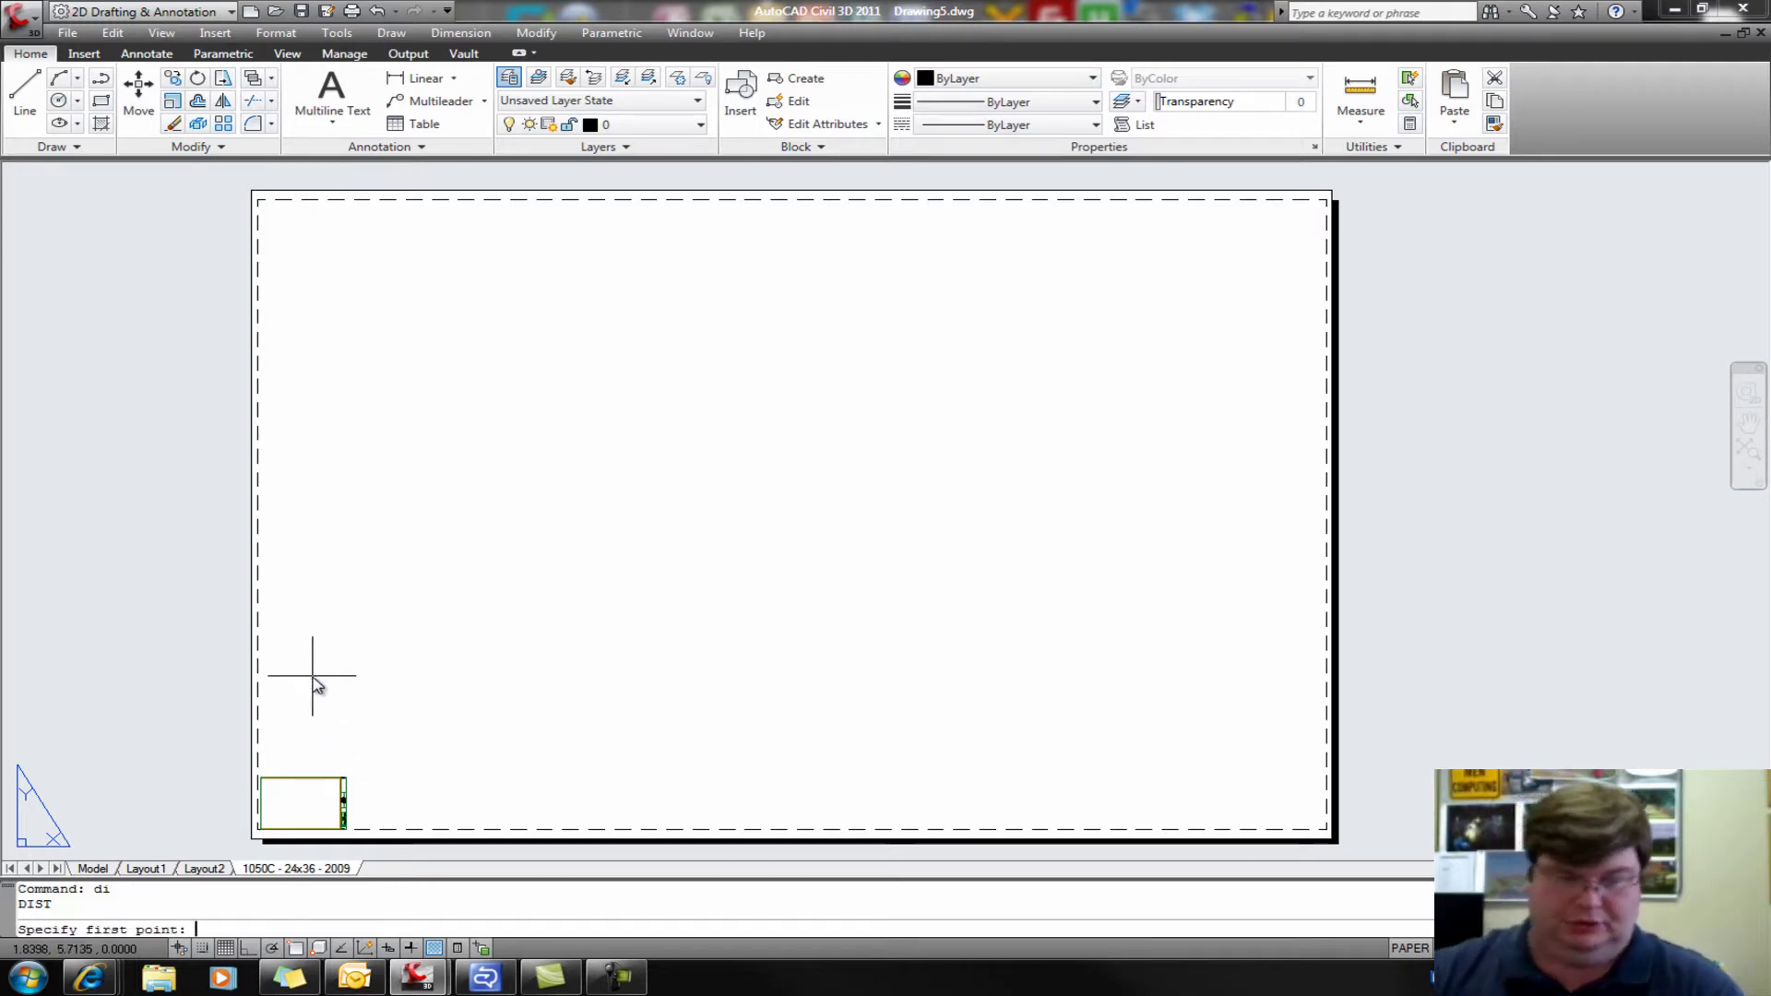
left_click(255, 614)
key("F8")
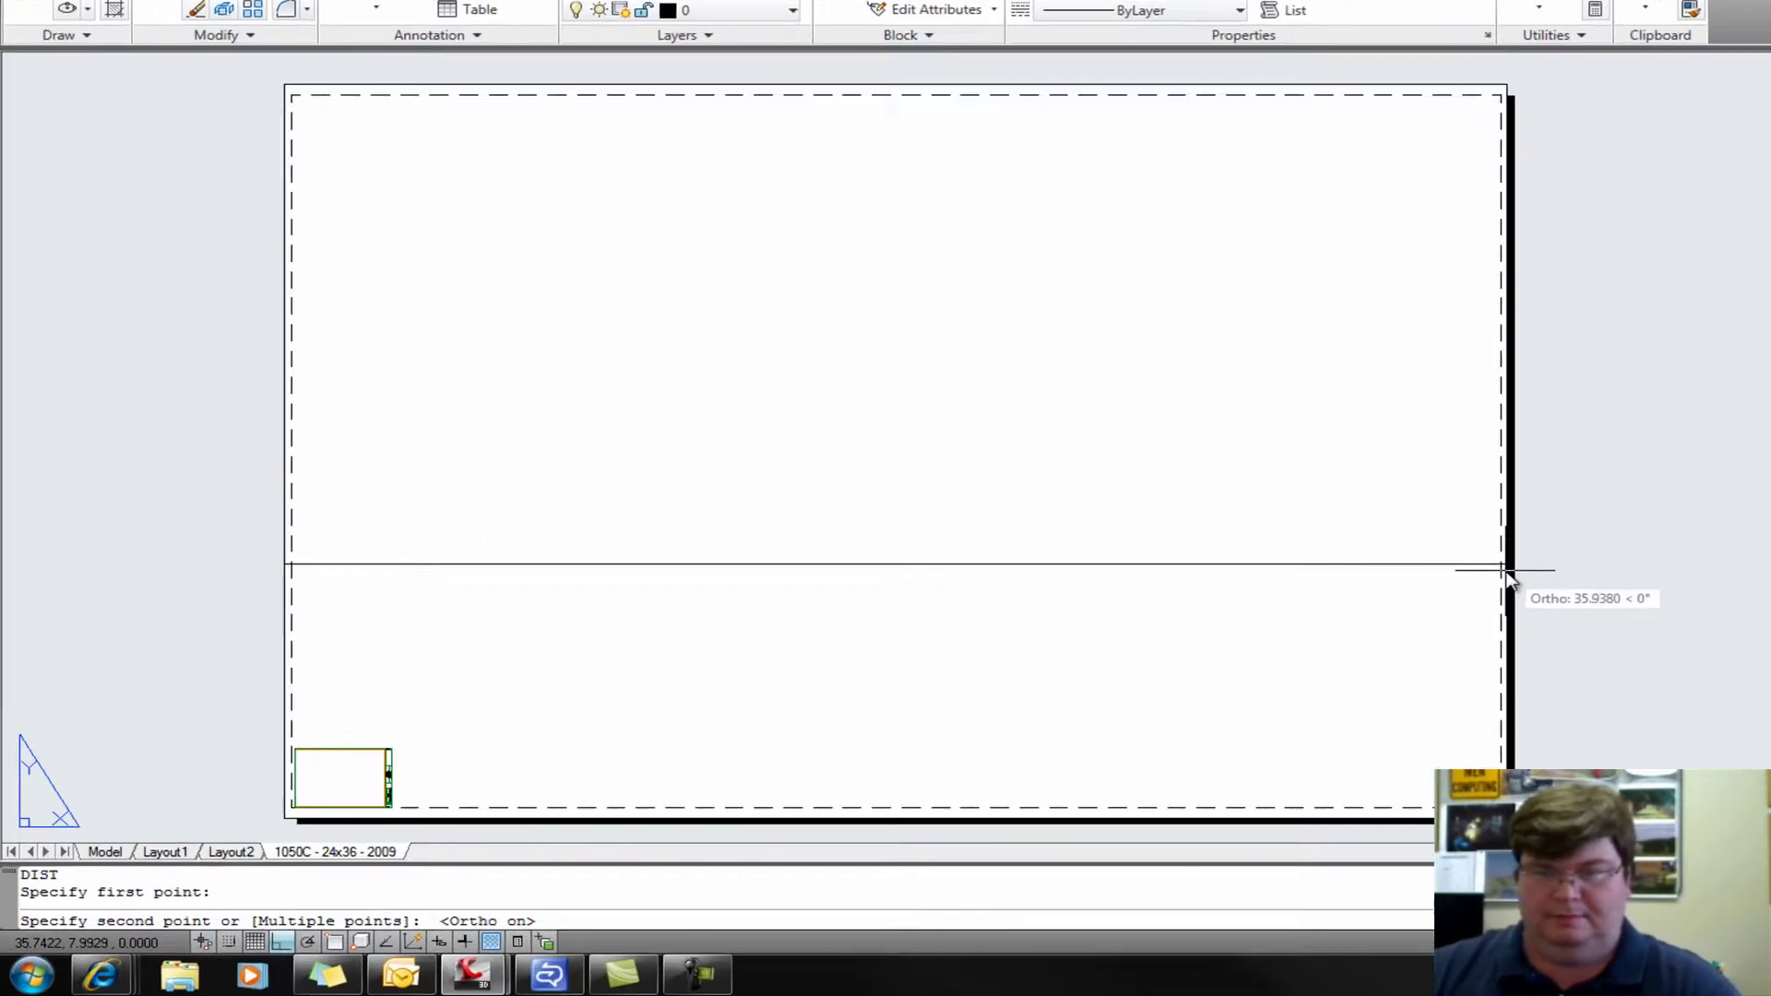
left_click(1331, 619)
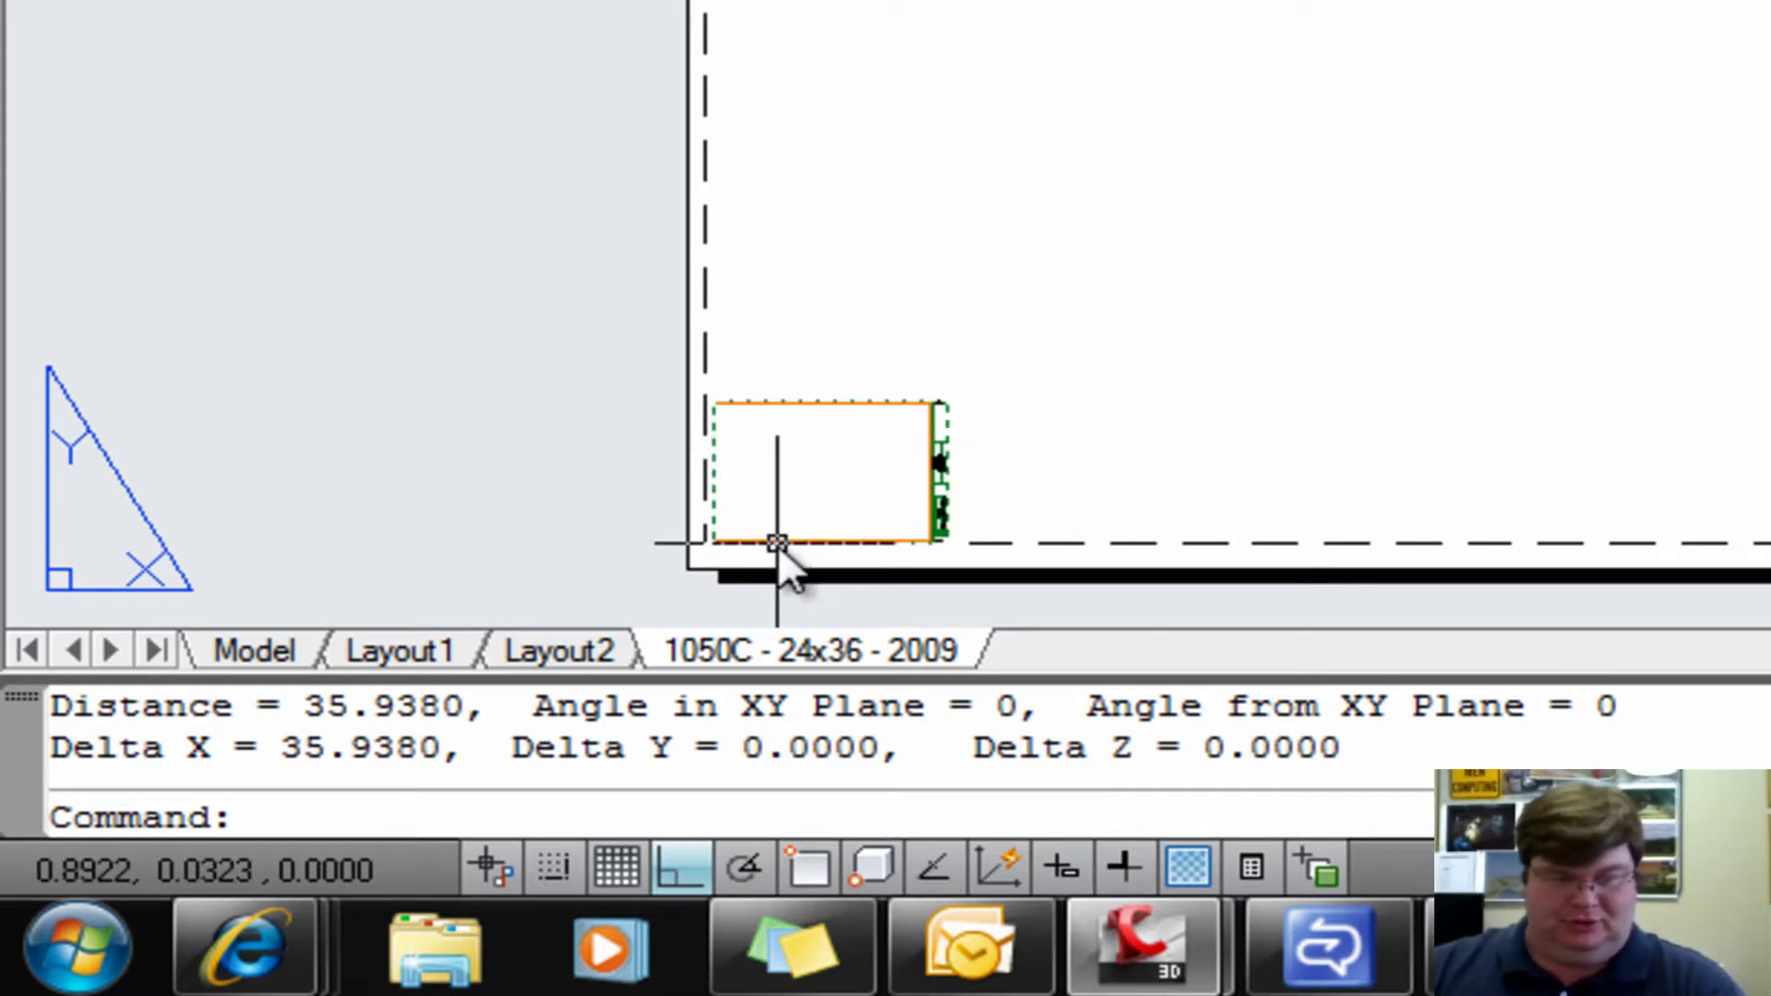
- Measure the horizontal distance from the sheet's left edge to the far edge of the small title block, then restore the previous view
type("z")
key("Return")
type("w")
key("Return")
left_click(635, 325)
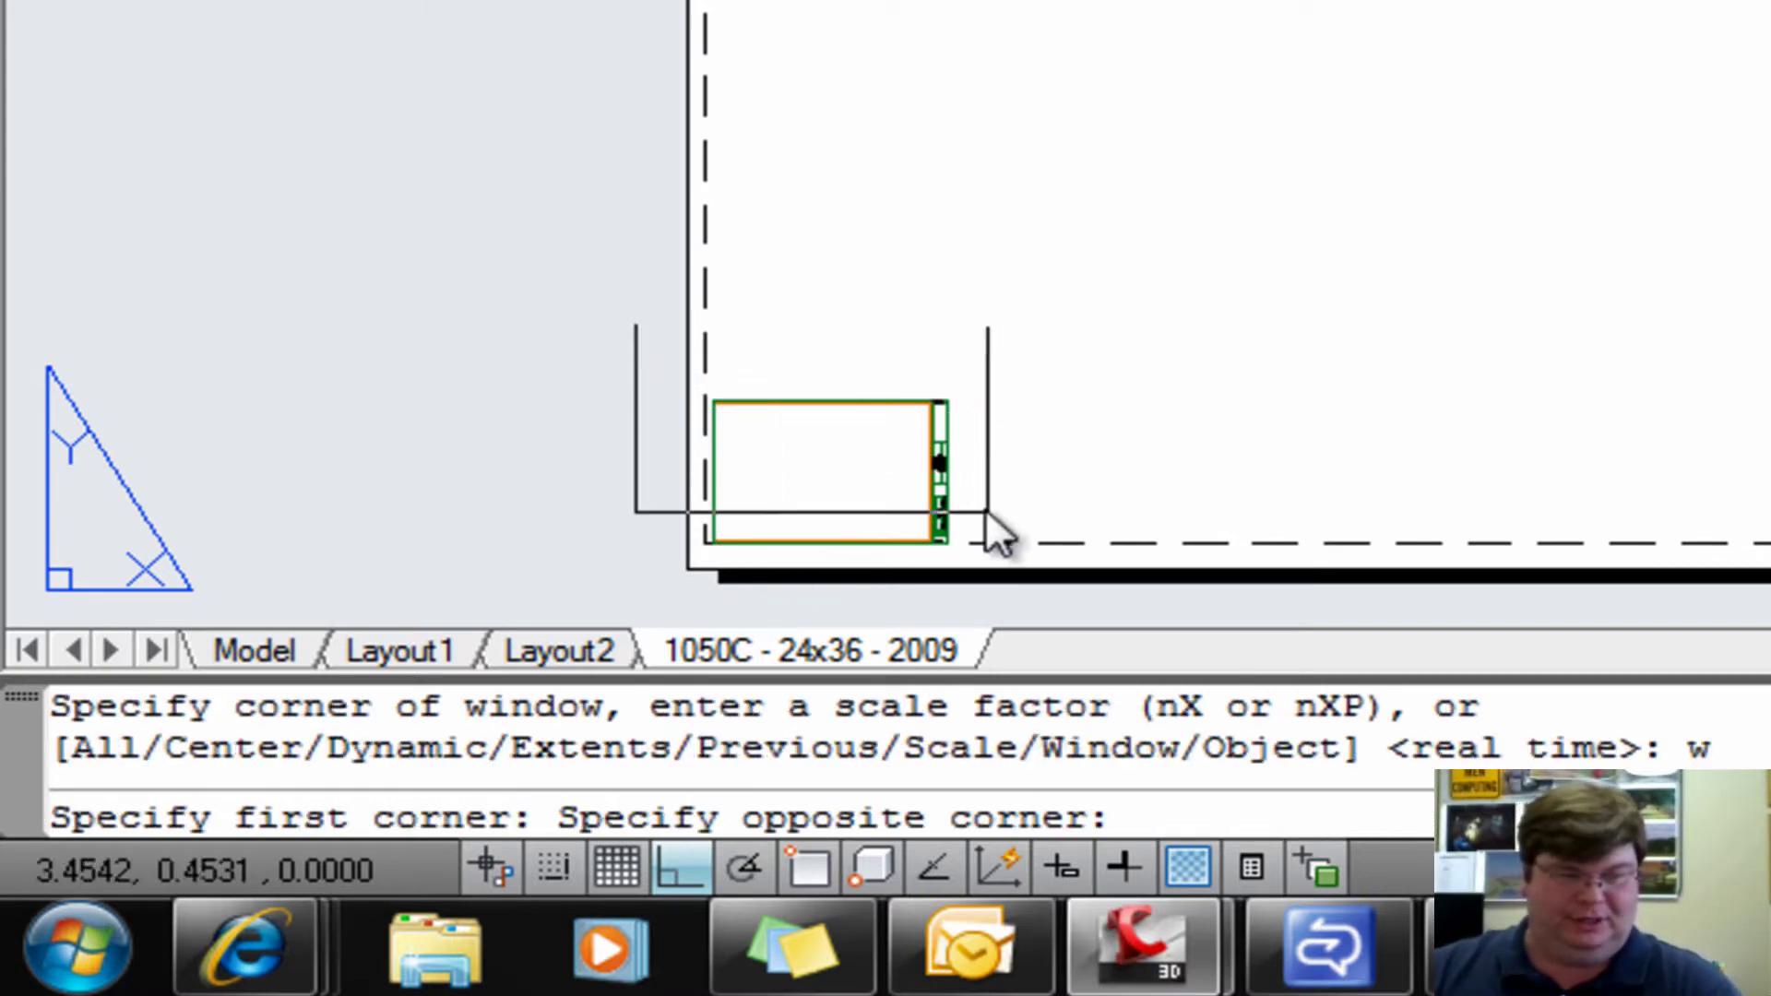
left_click(1020, 588)
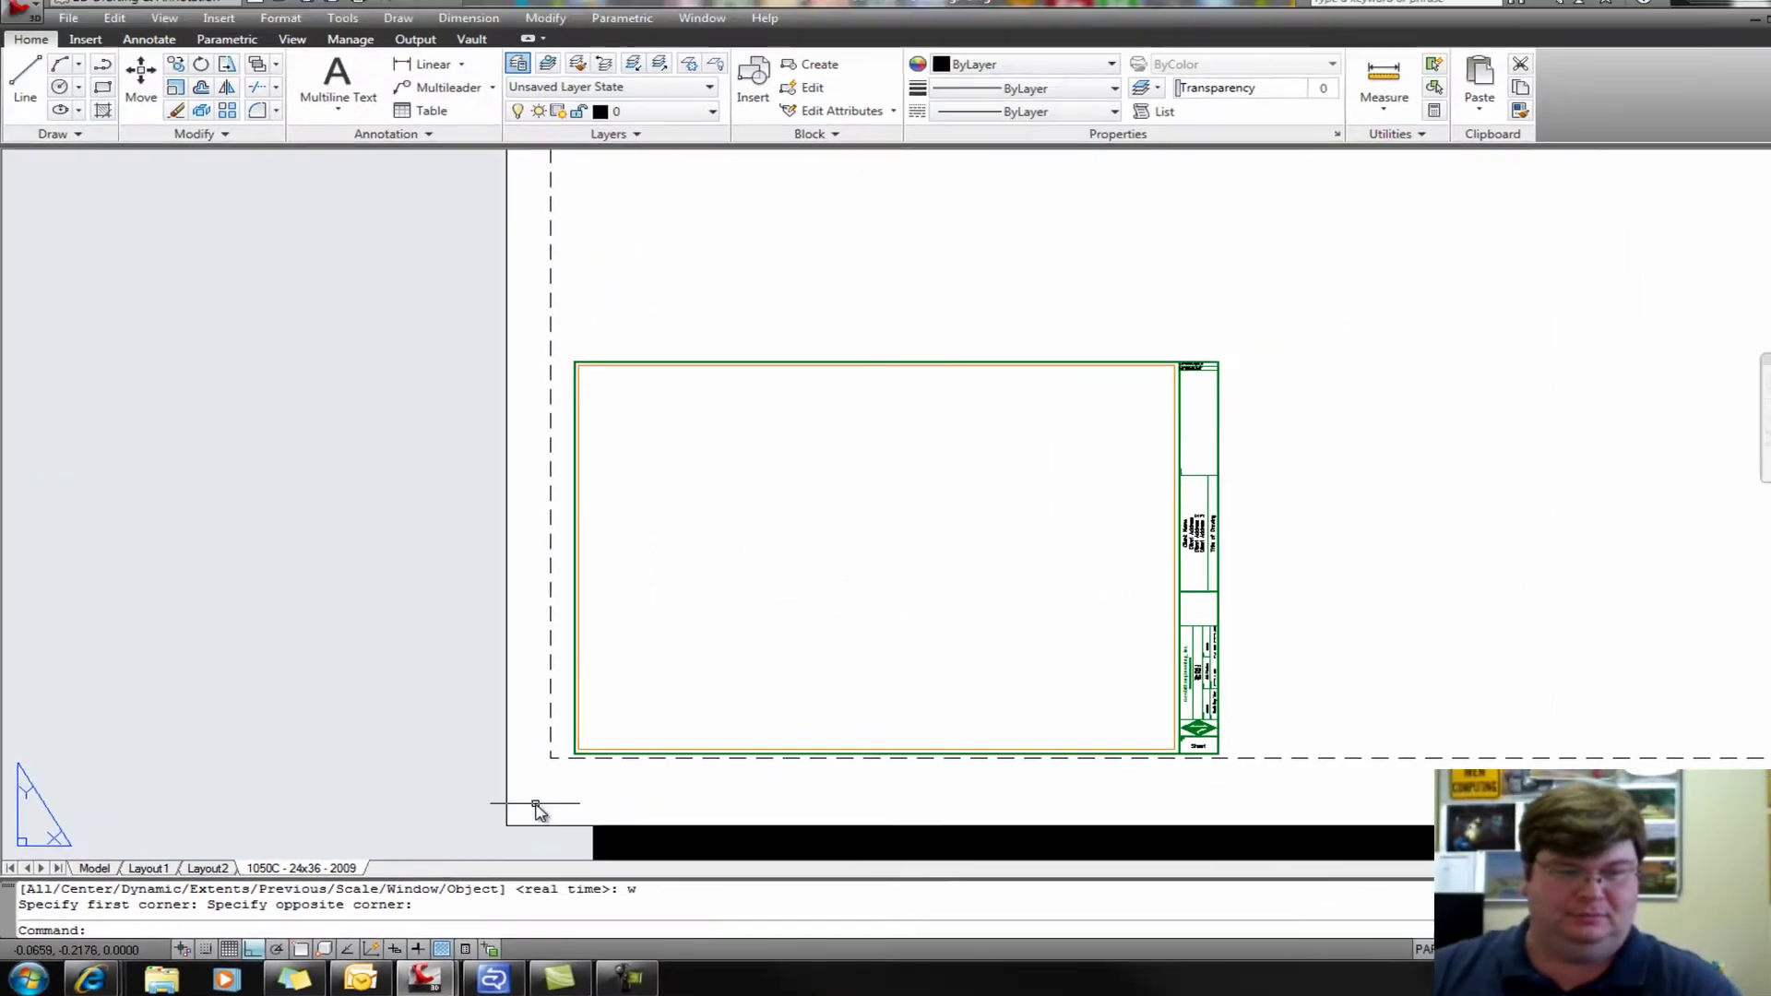
type("di")
key("Return")
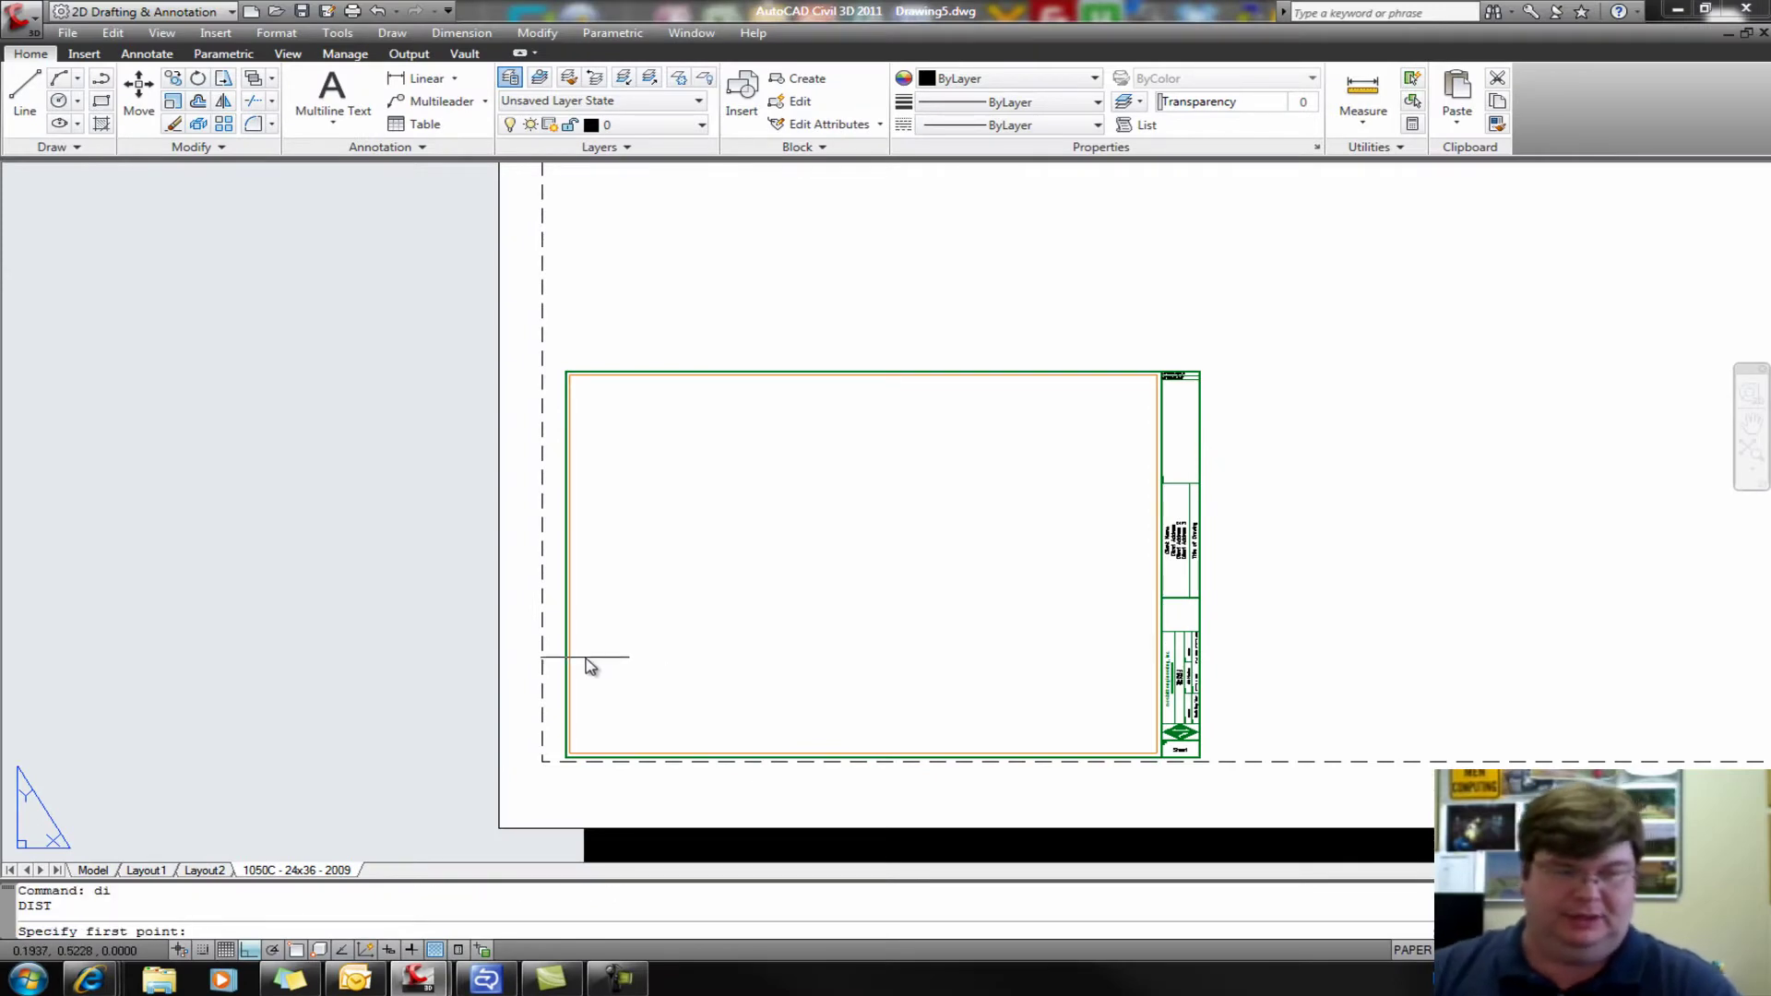
left_click(500, 580)
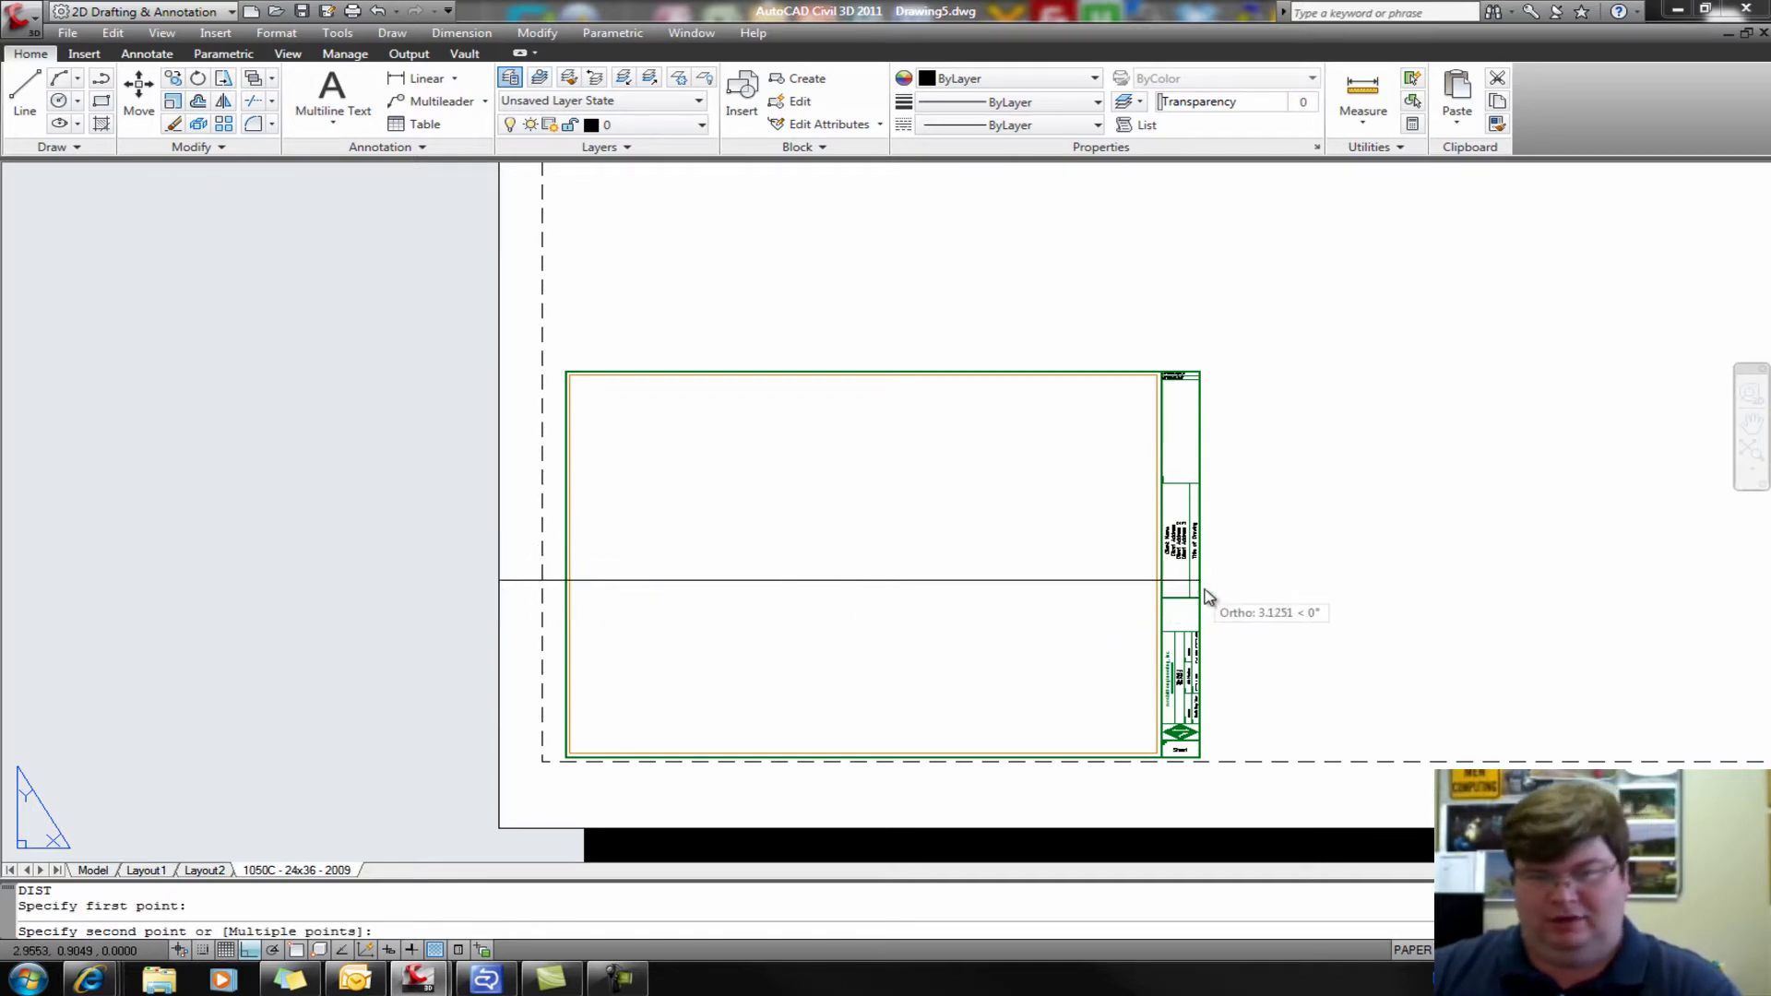
left_click(1209, 597)
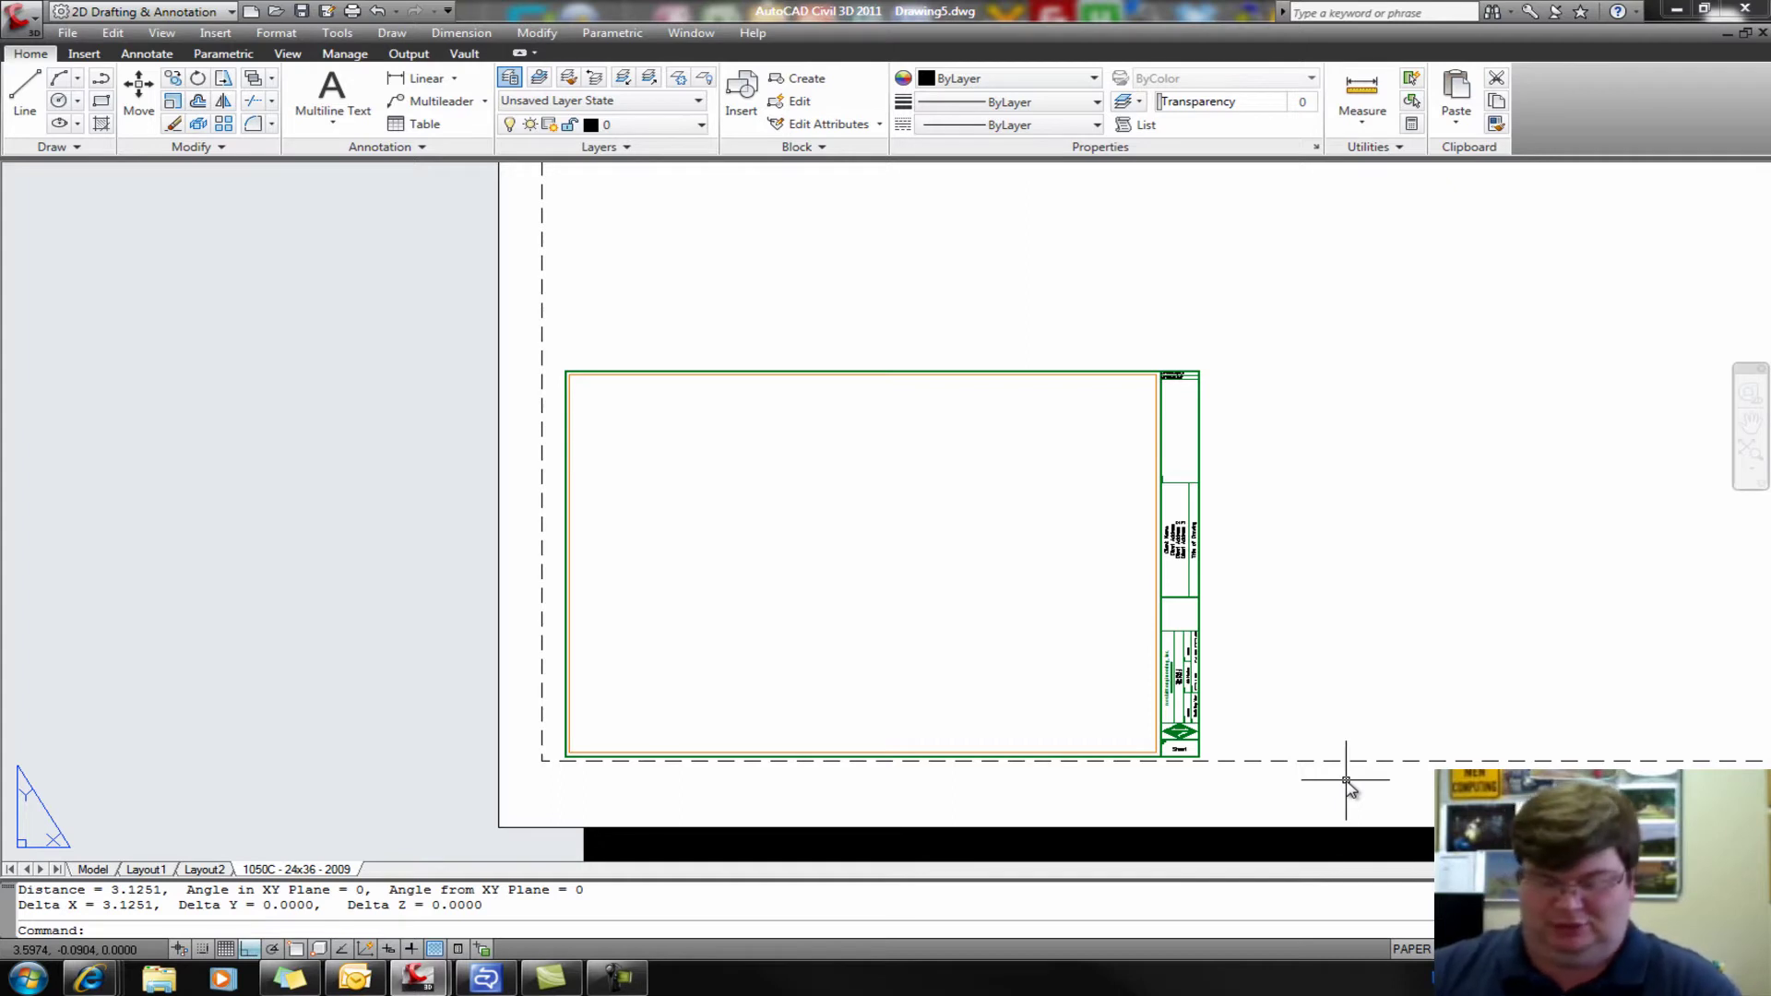
key("Return")
type("p")
key("Return")
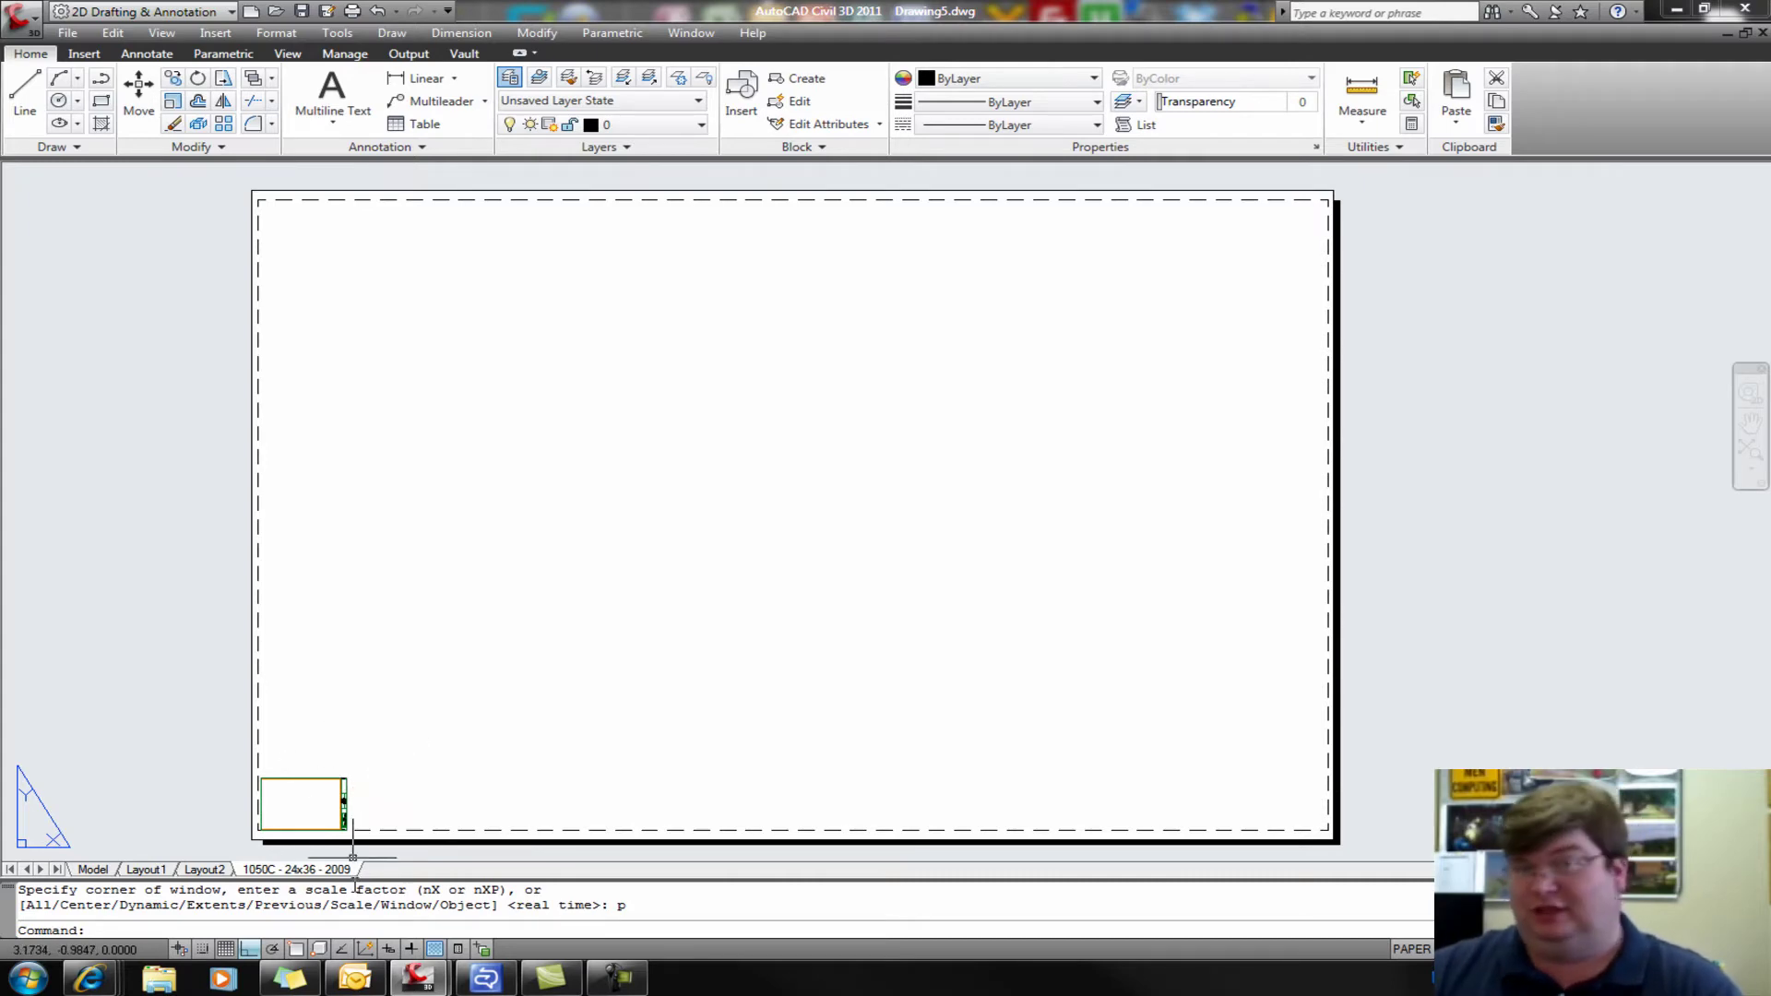
- Switch to the 1050C - 24x36 - 2011.dwt template and set its units for scaling inserted content to Feet
left_click(691, 32)
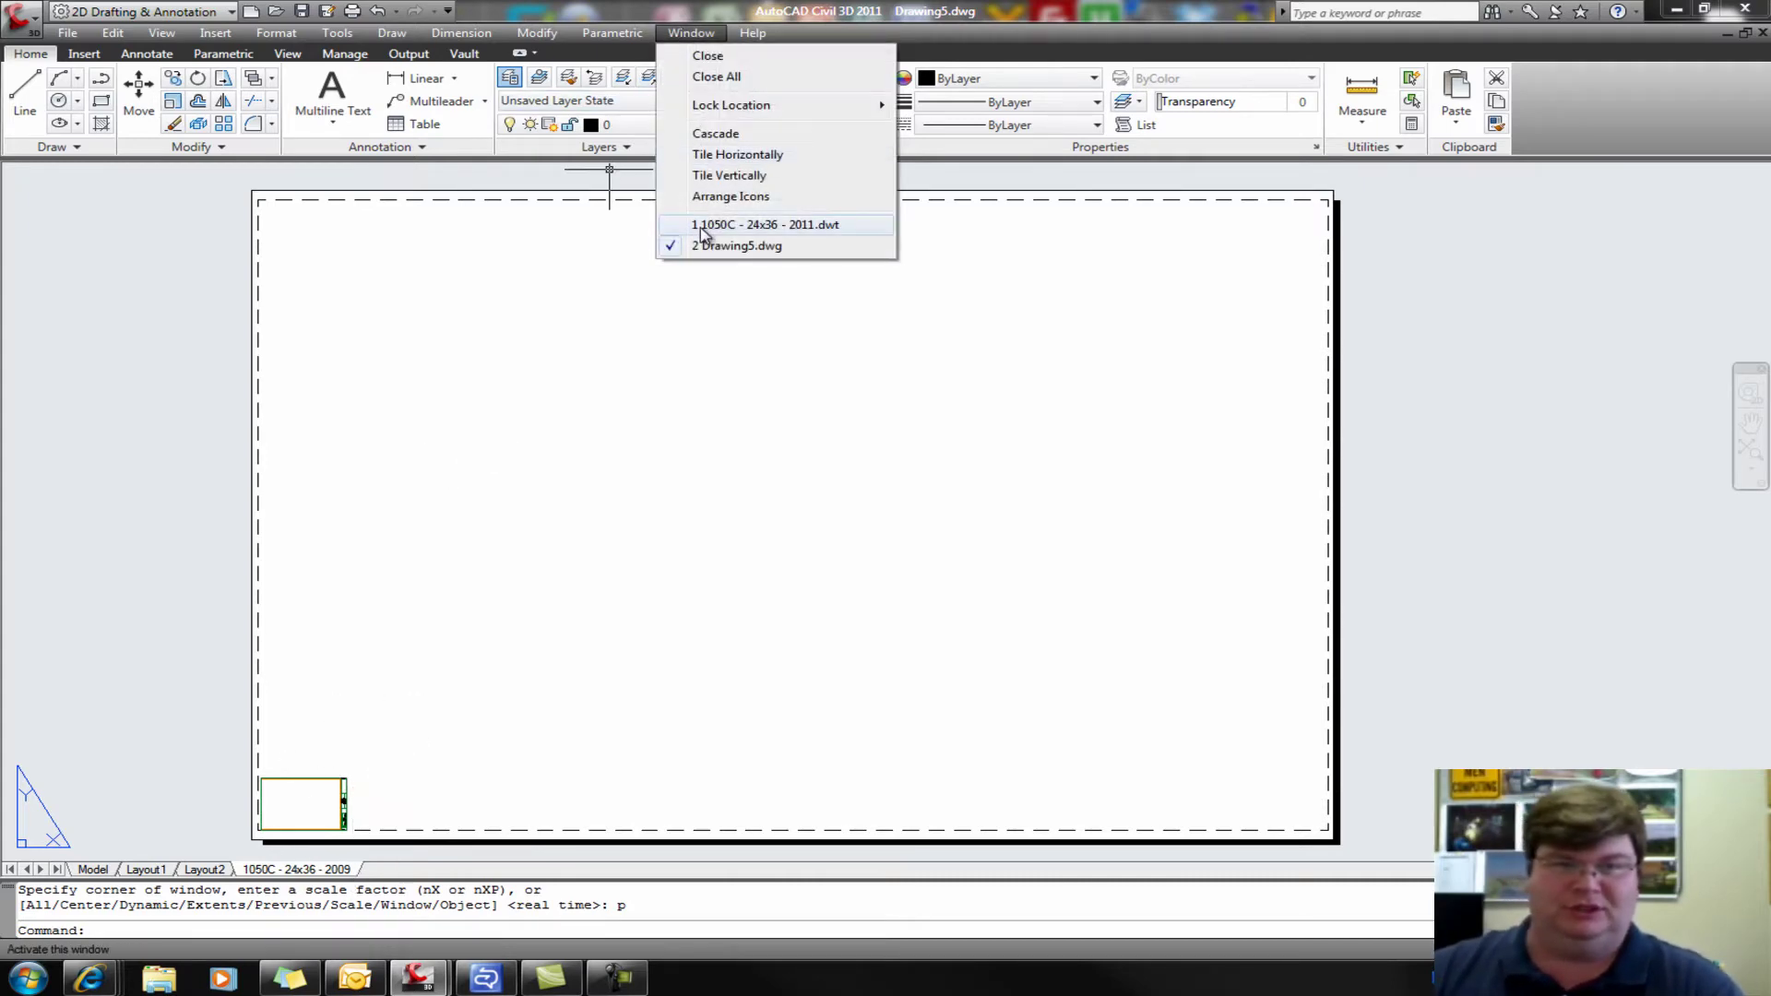
left_click(711, 225)
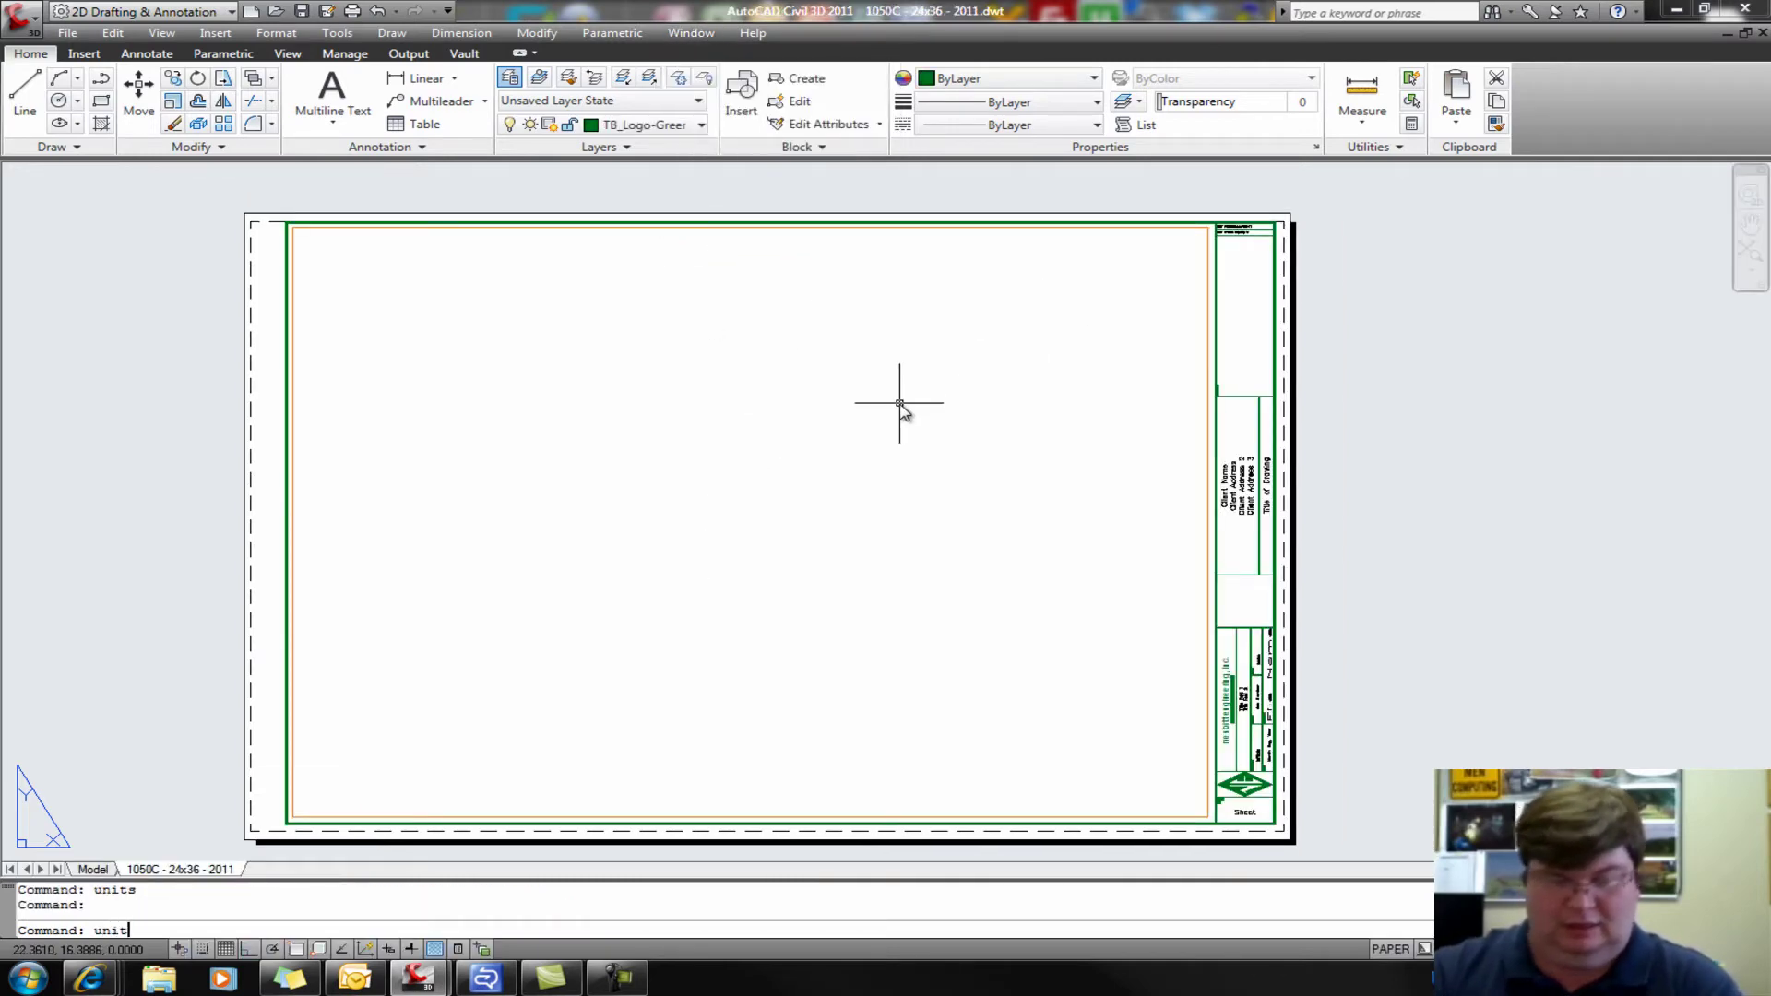
key("Return")
type("unit")
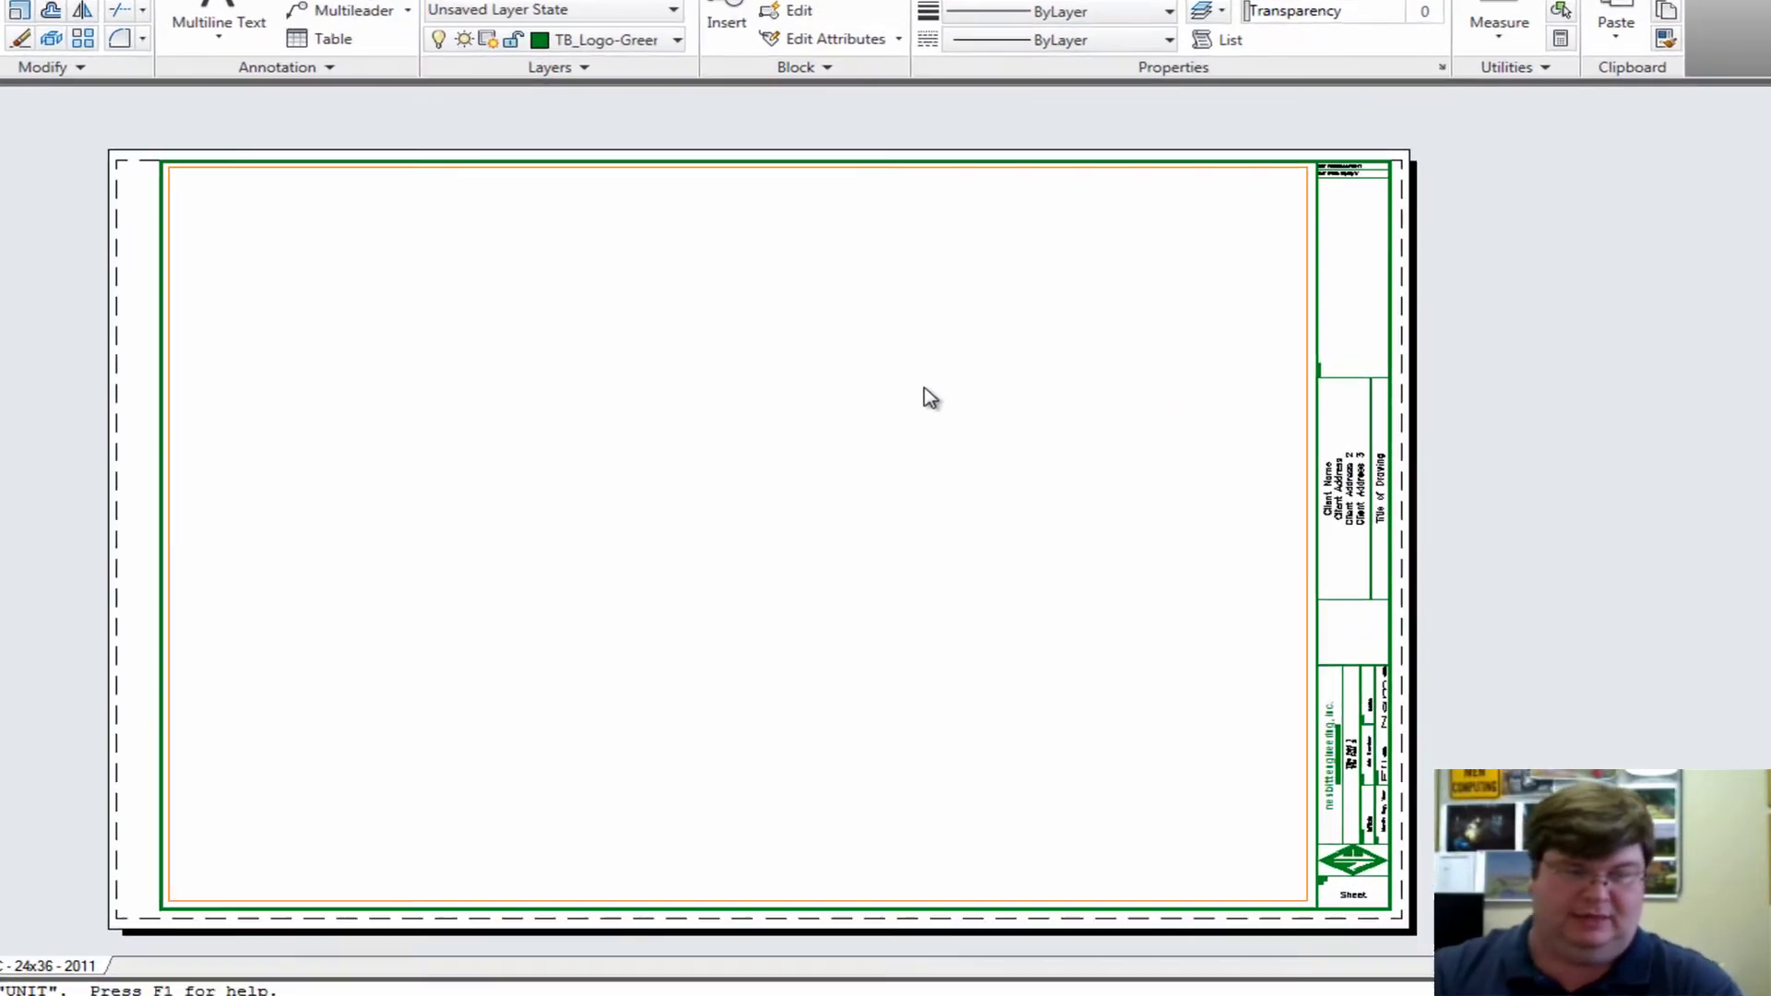
key("Return")
left_click(782, 488)
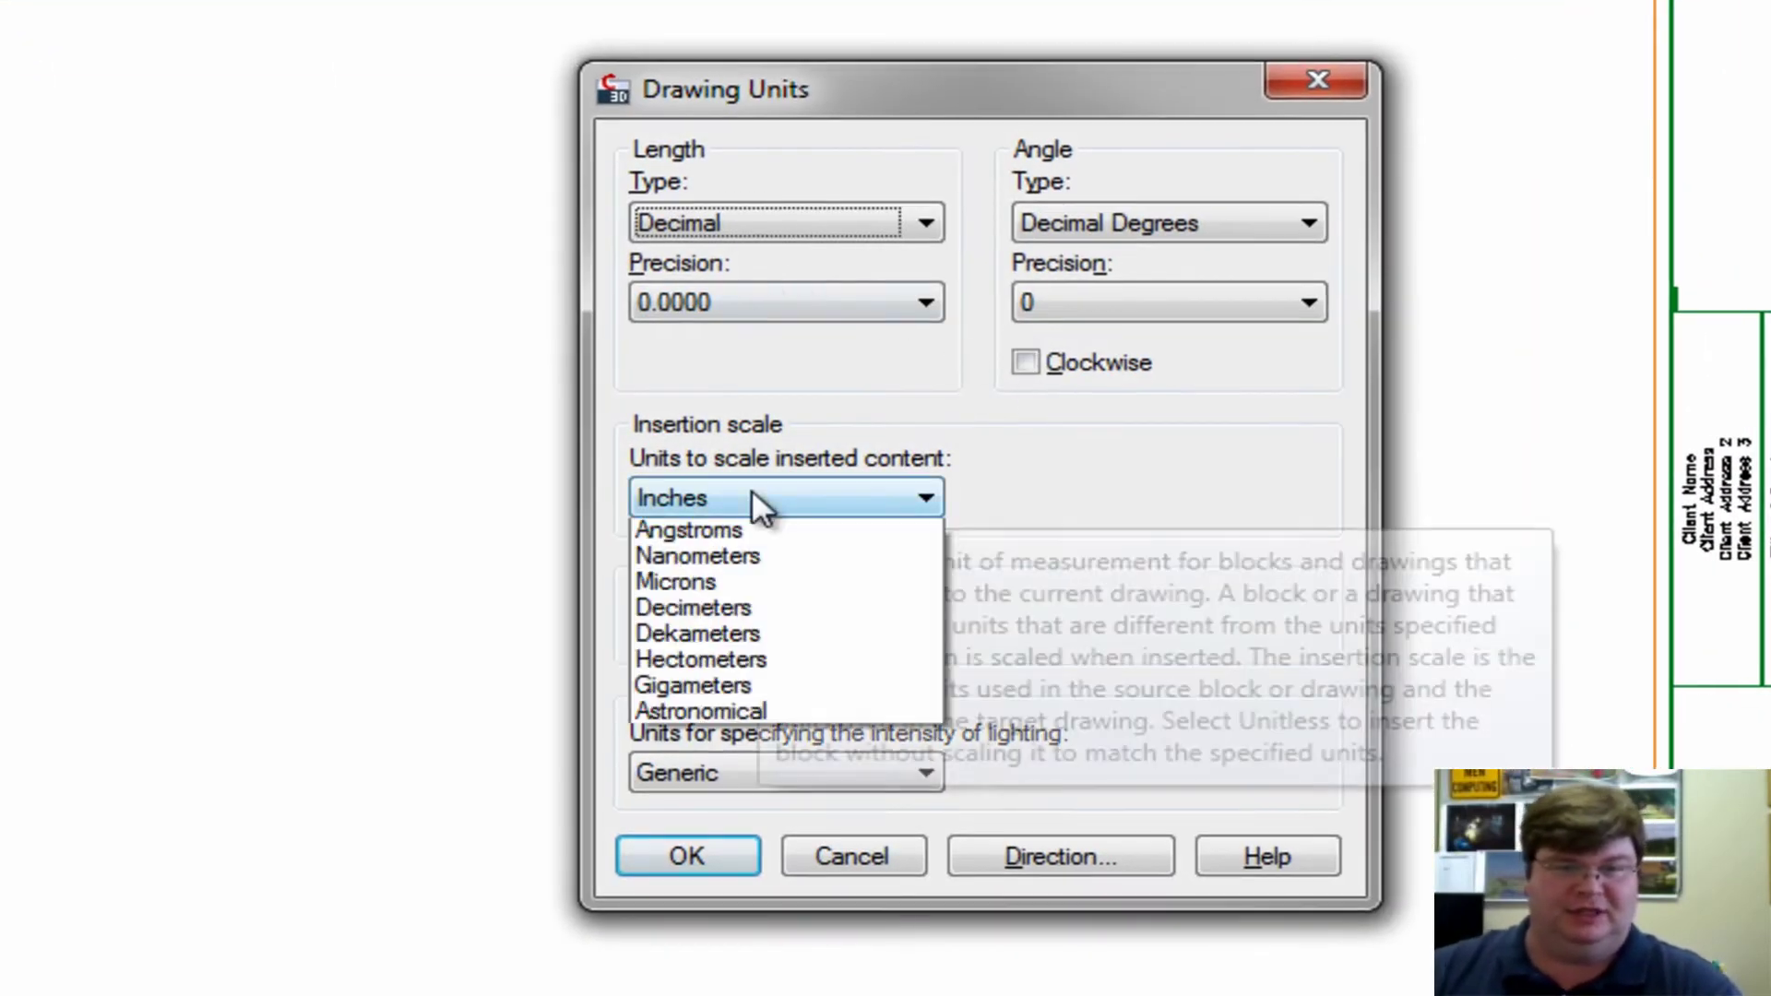
left_click(688, 584)
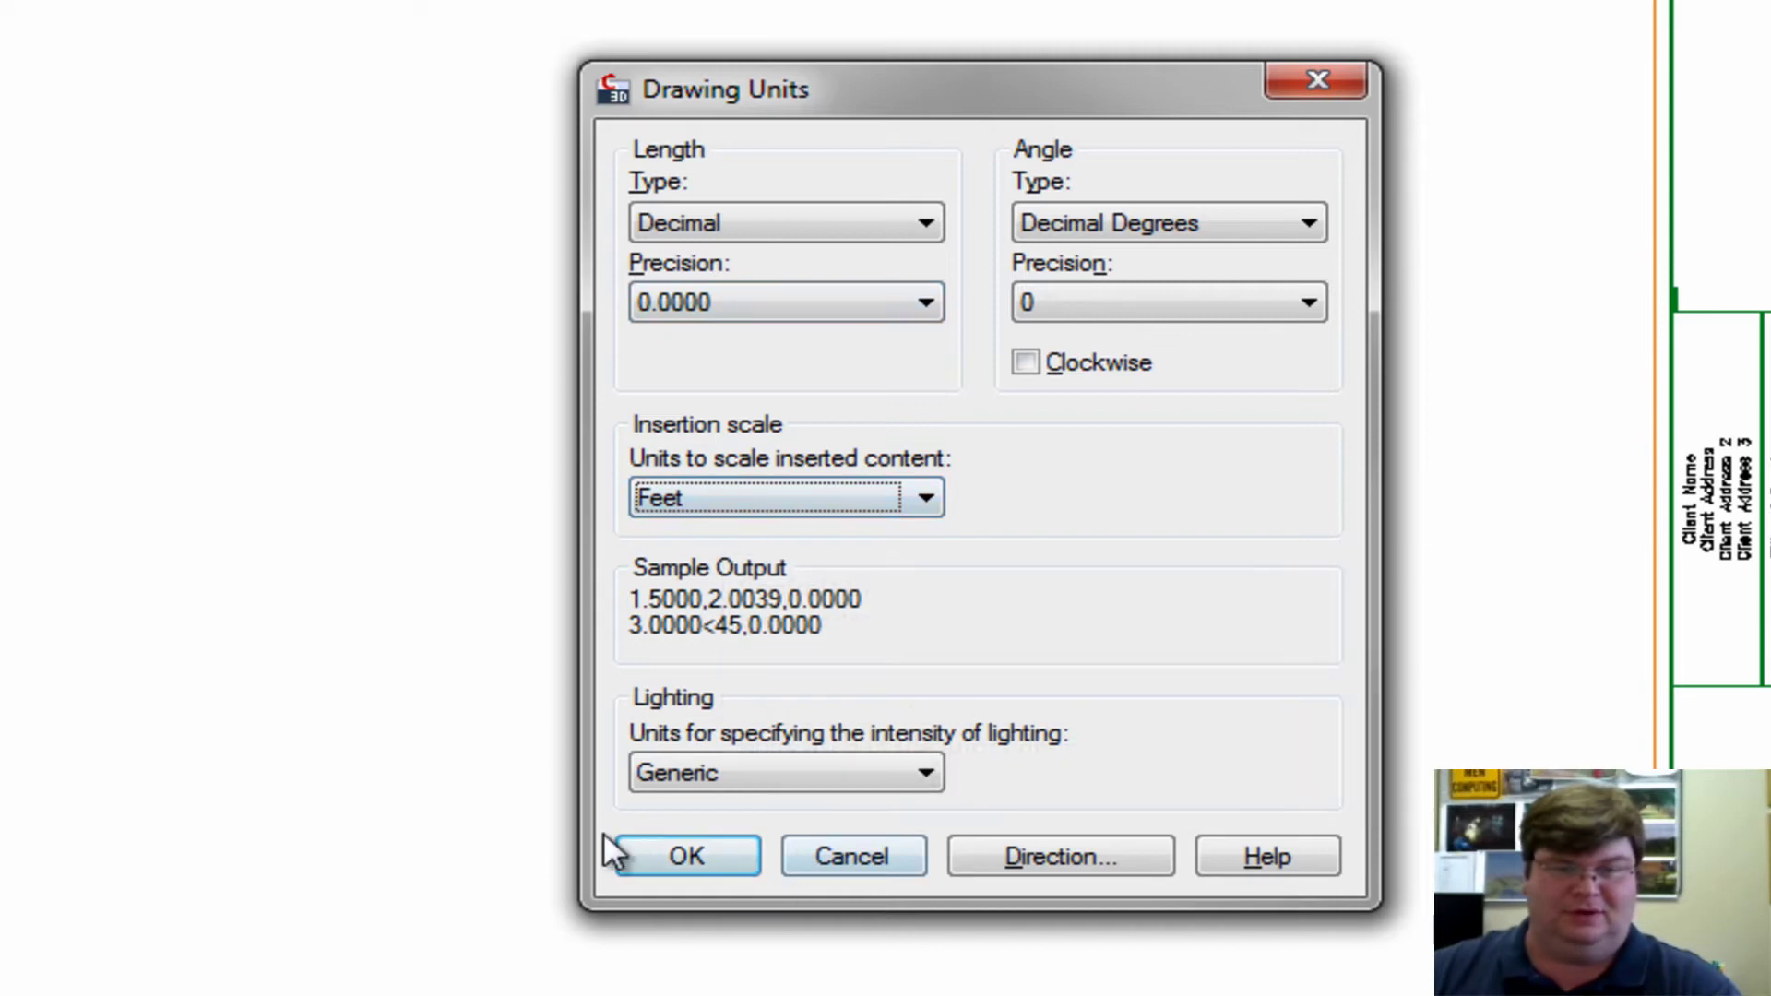
left_click(690, 858)
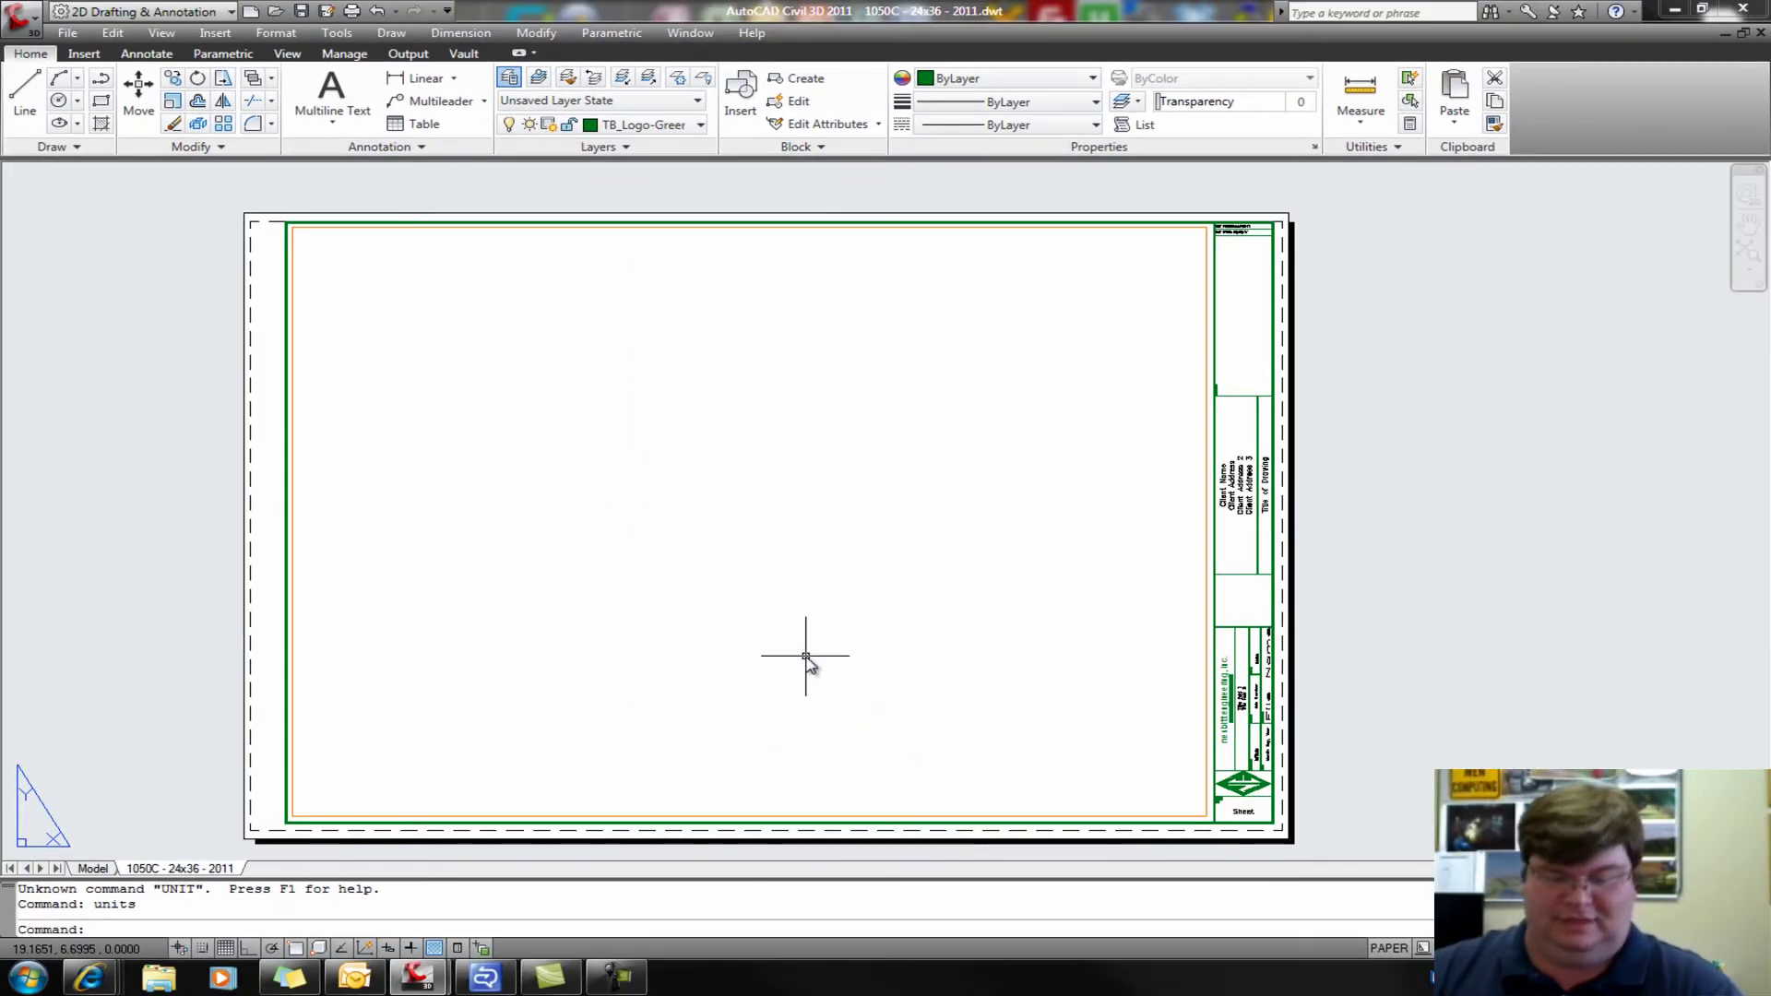
- Save the template as 1050C - 24x36 - 2011.dwt, replacing the existing file and keeping its template options
type("sav")
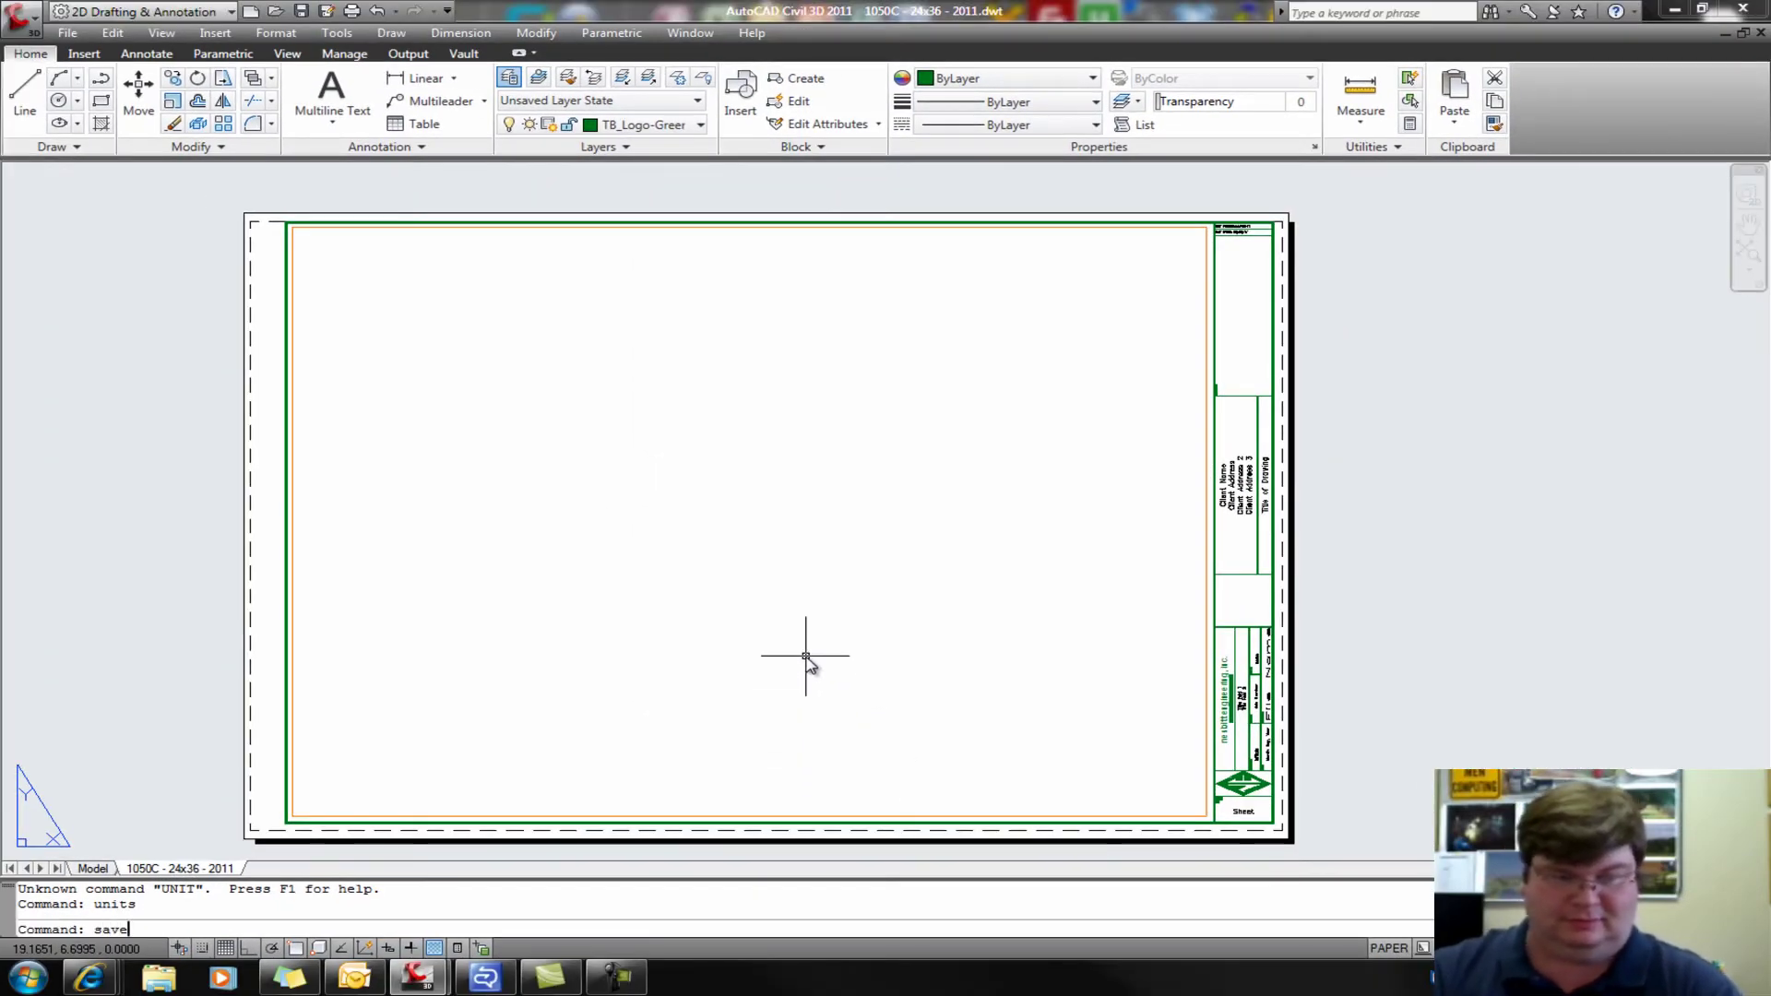
type("e")
key("Return")
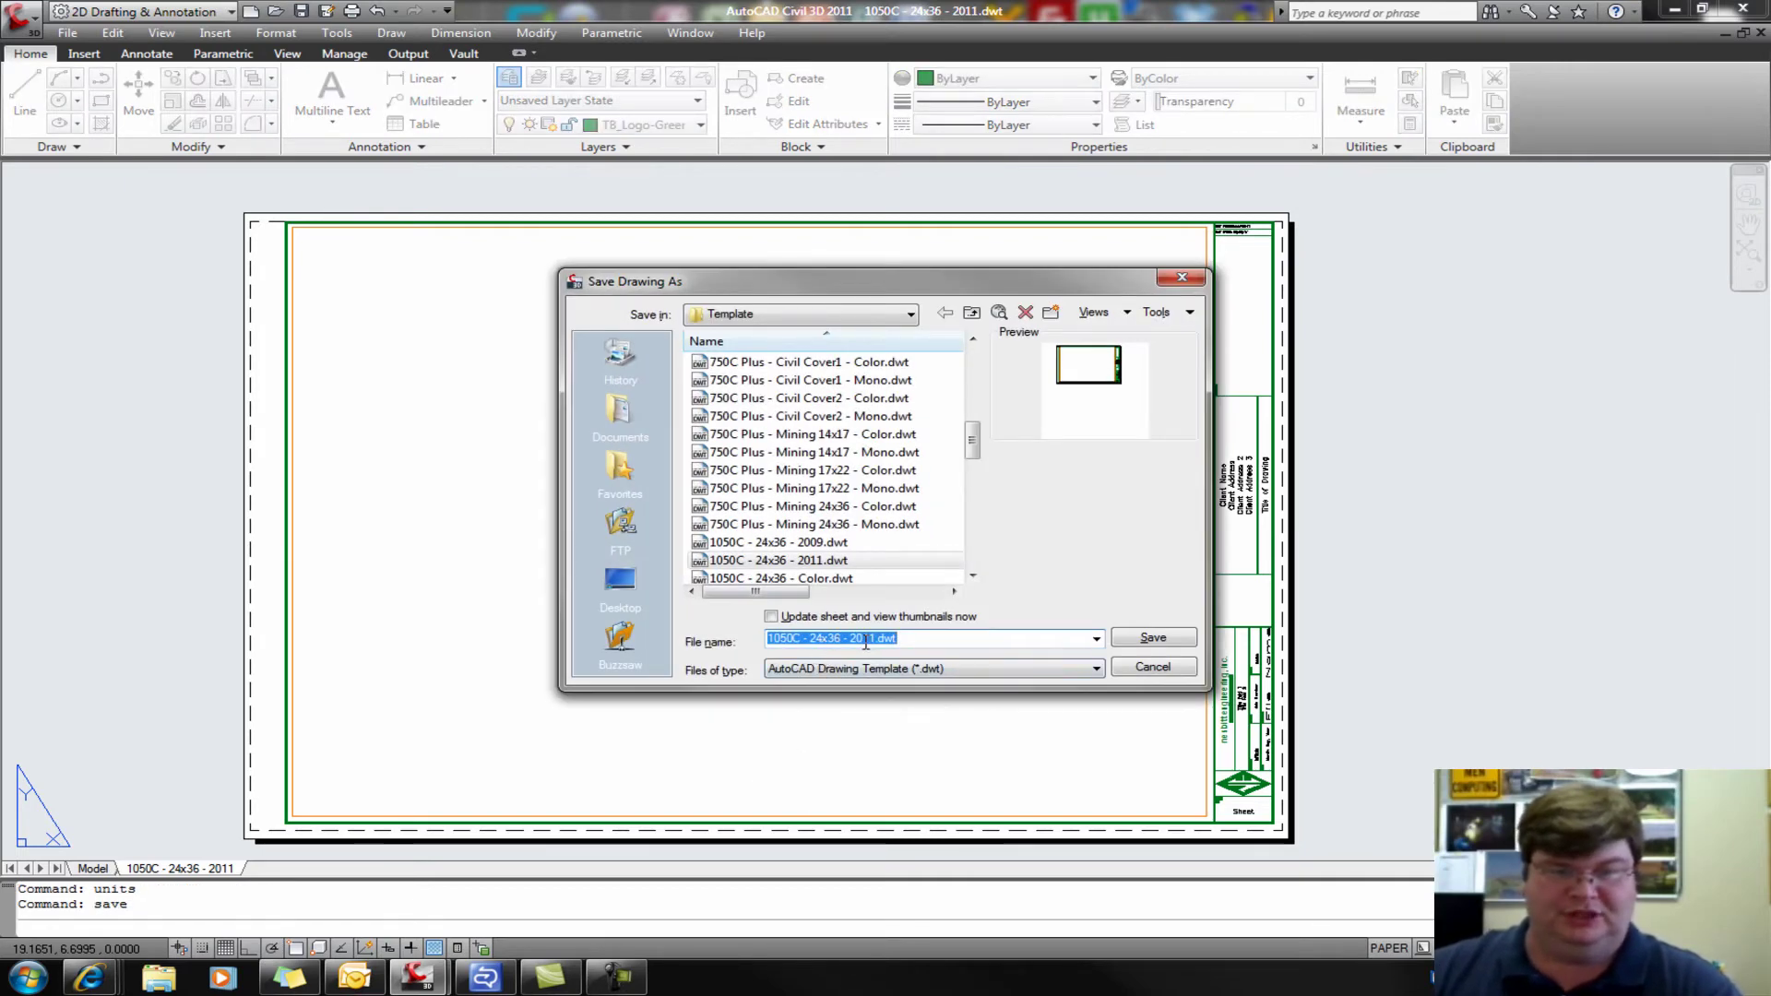
left_click(1155, 640)
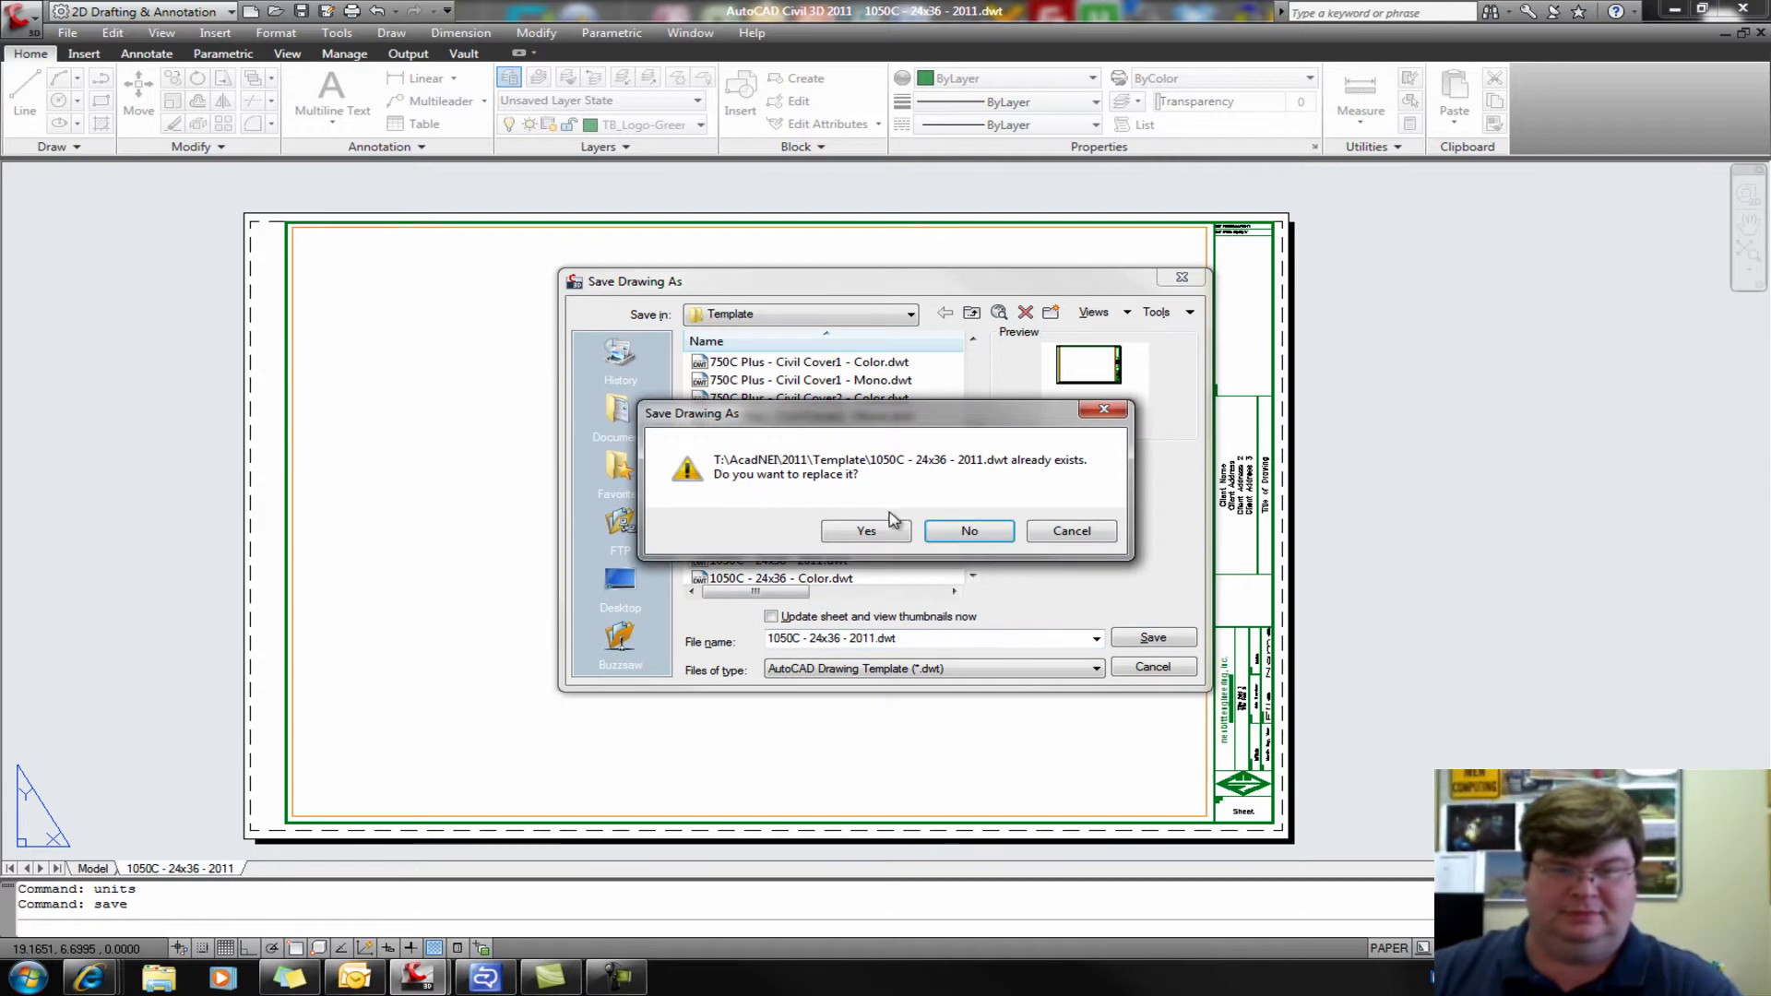
left_click(865, 532)
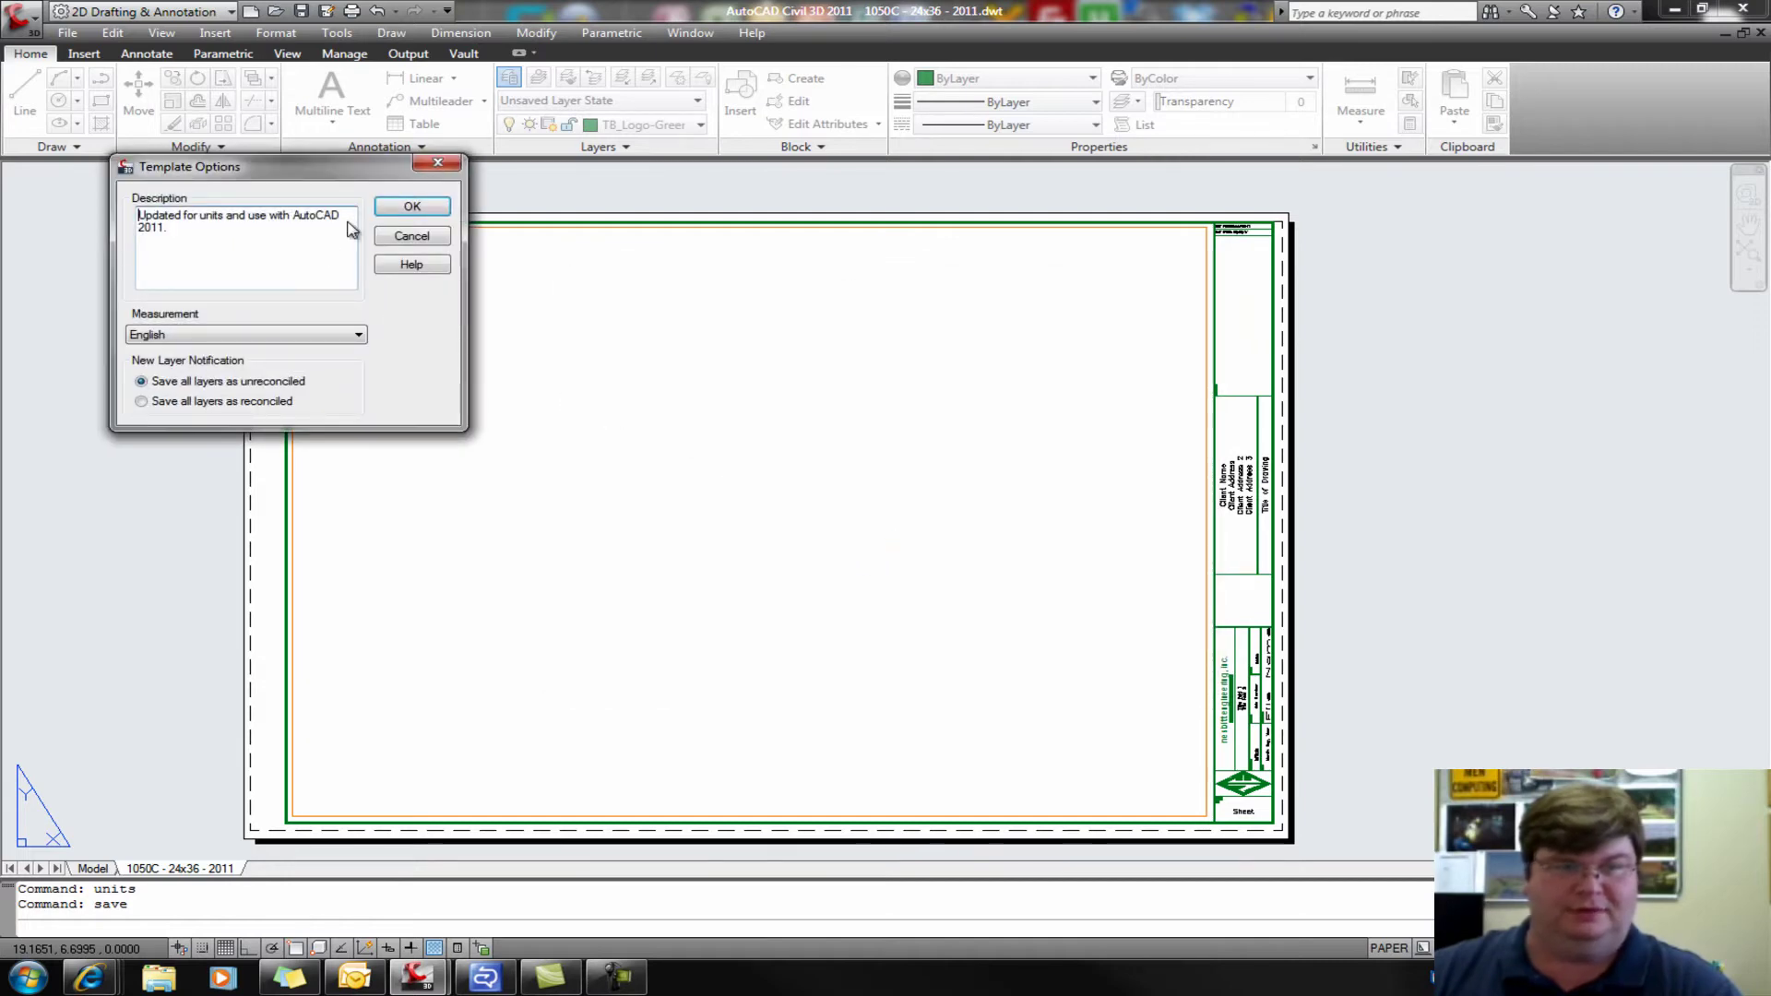
left_click(400, 207)
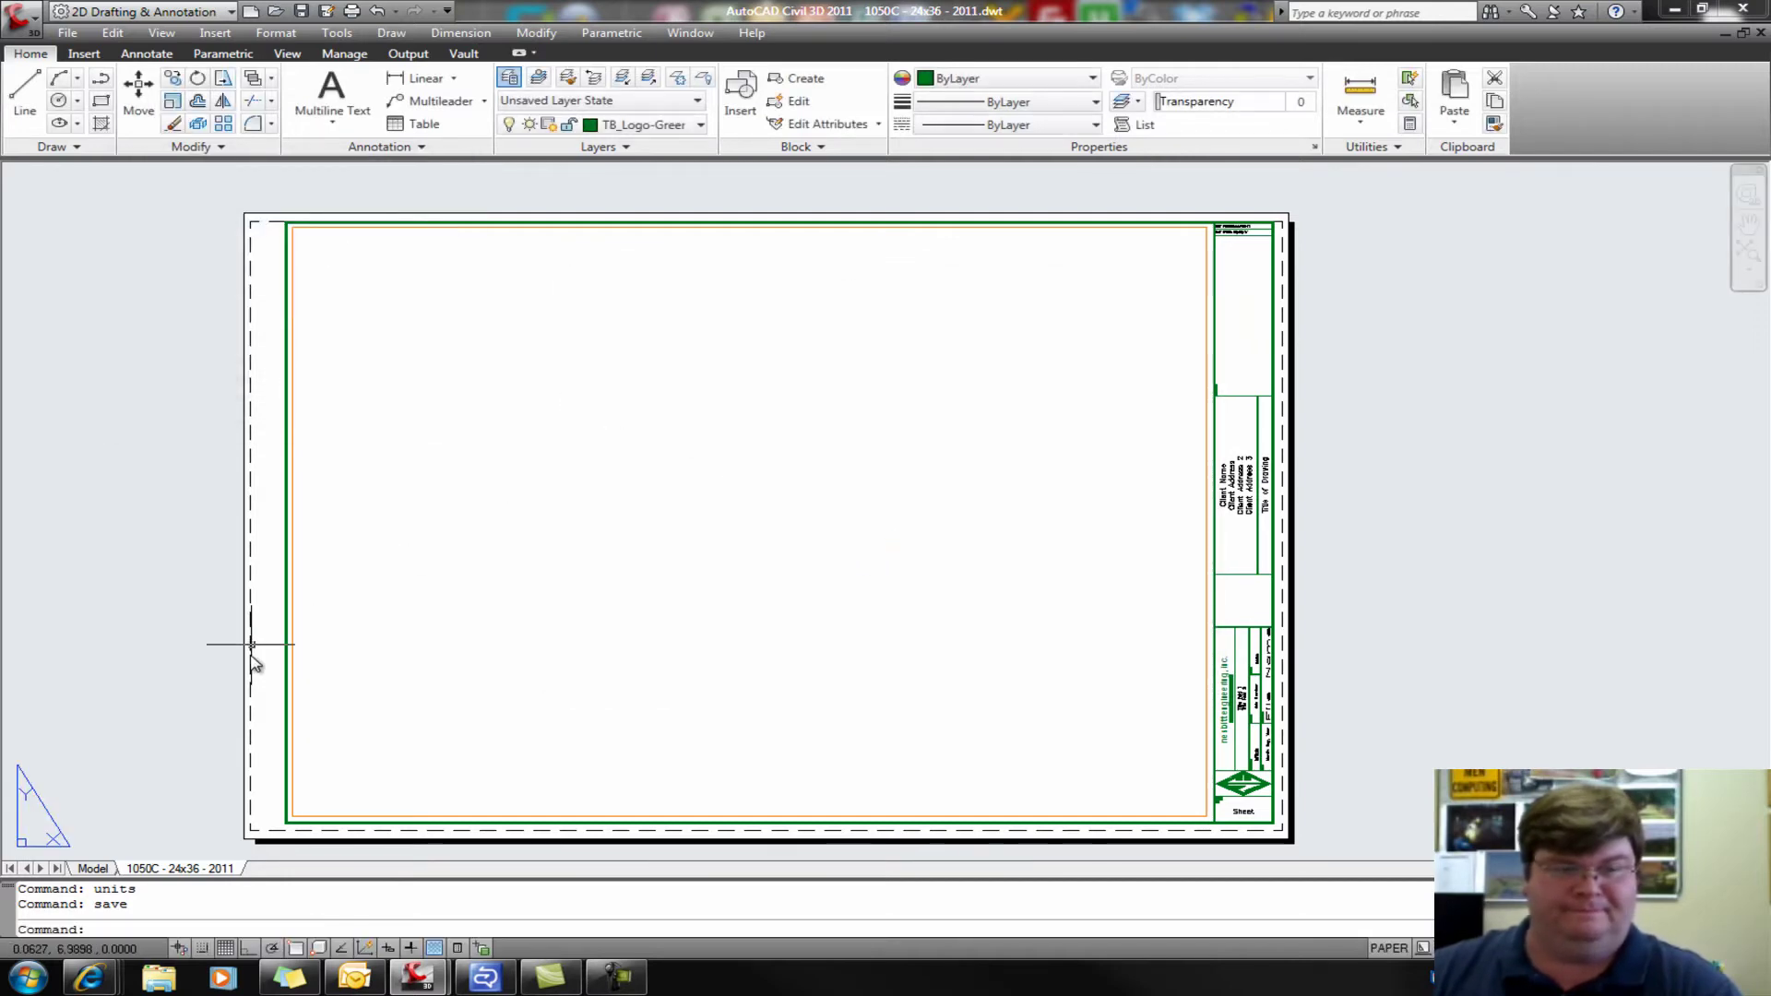
- In Drawing5.dwg, insert the layout from the template 1050C - 24x36 - 2011.dwt and open that layout
left_click(690, 32)
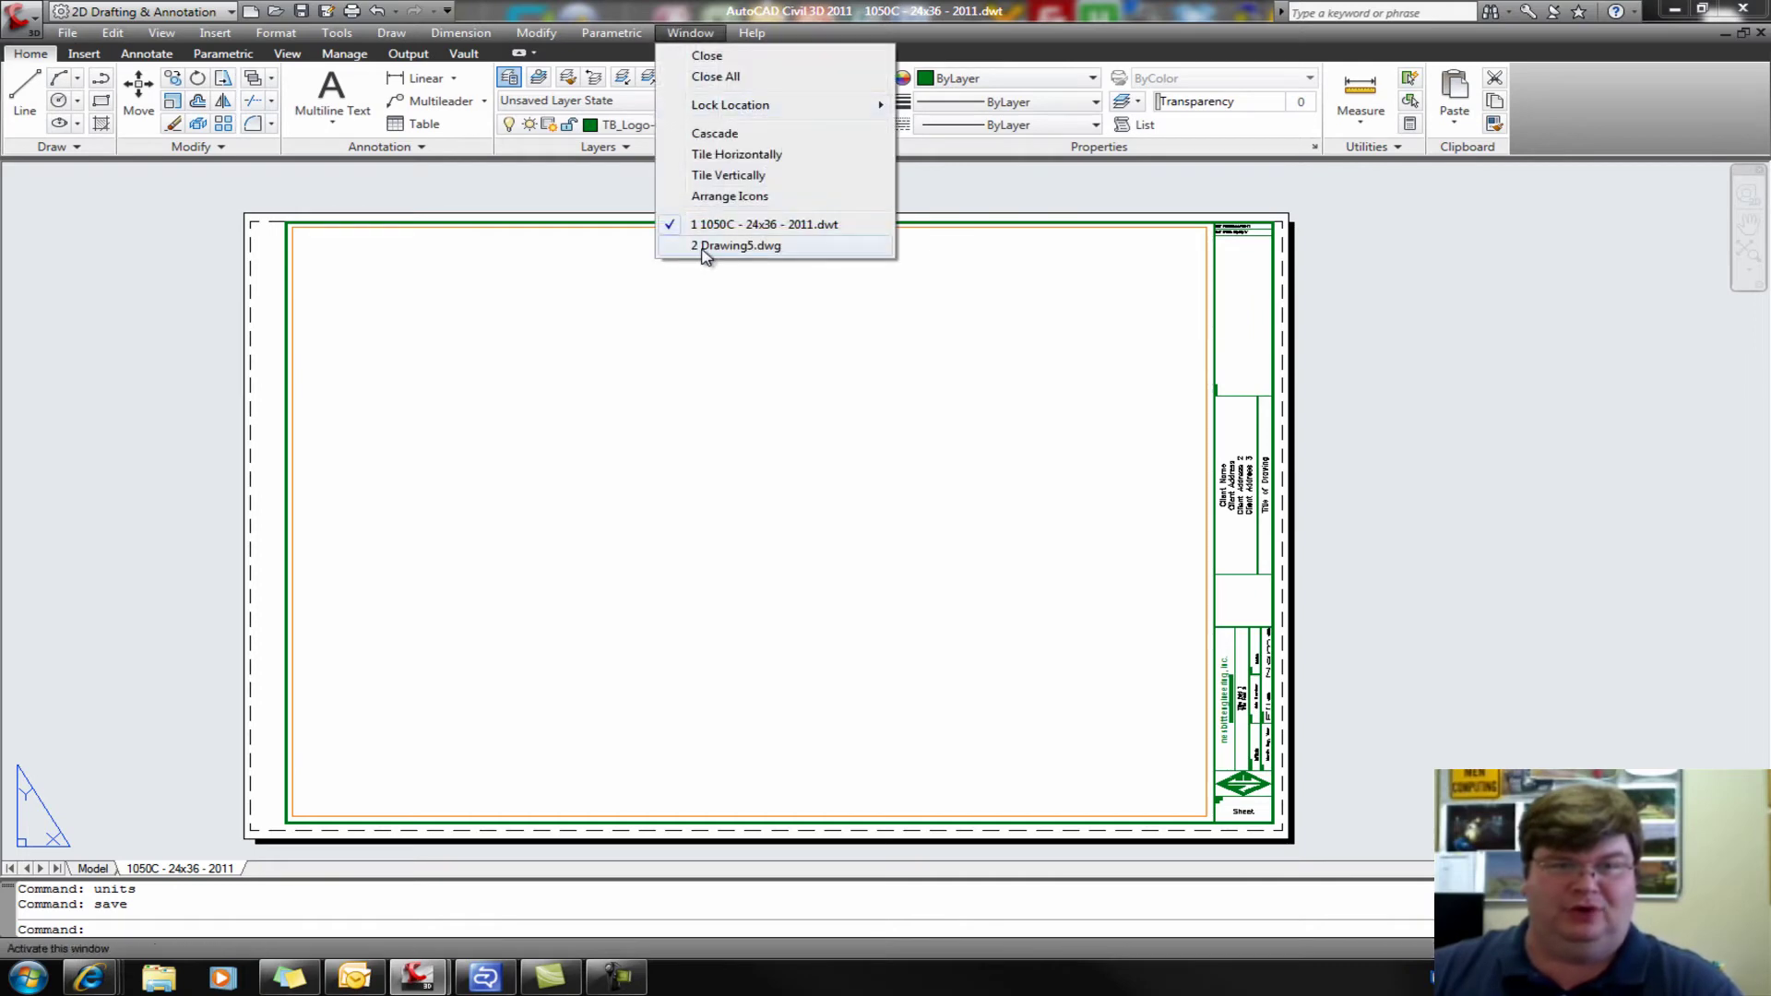
left_click(706, 250)
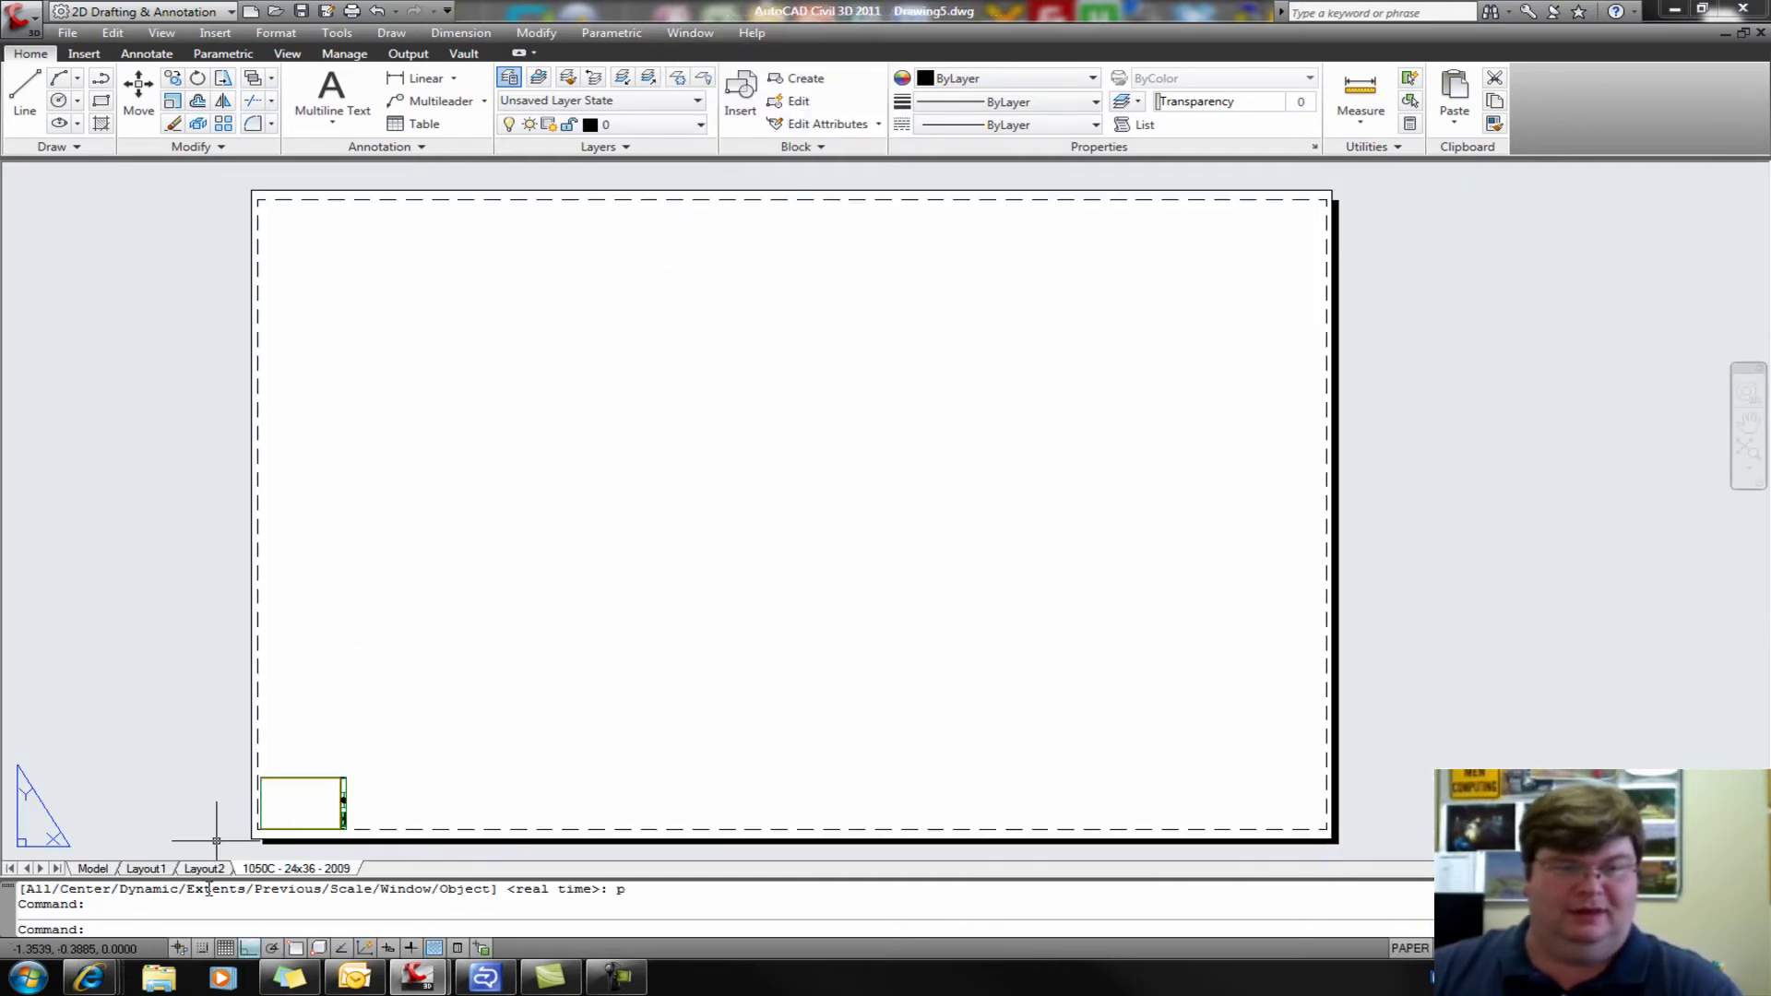
right_click(287, 868)
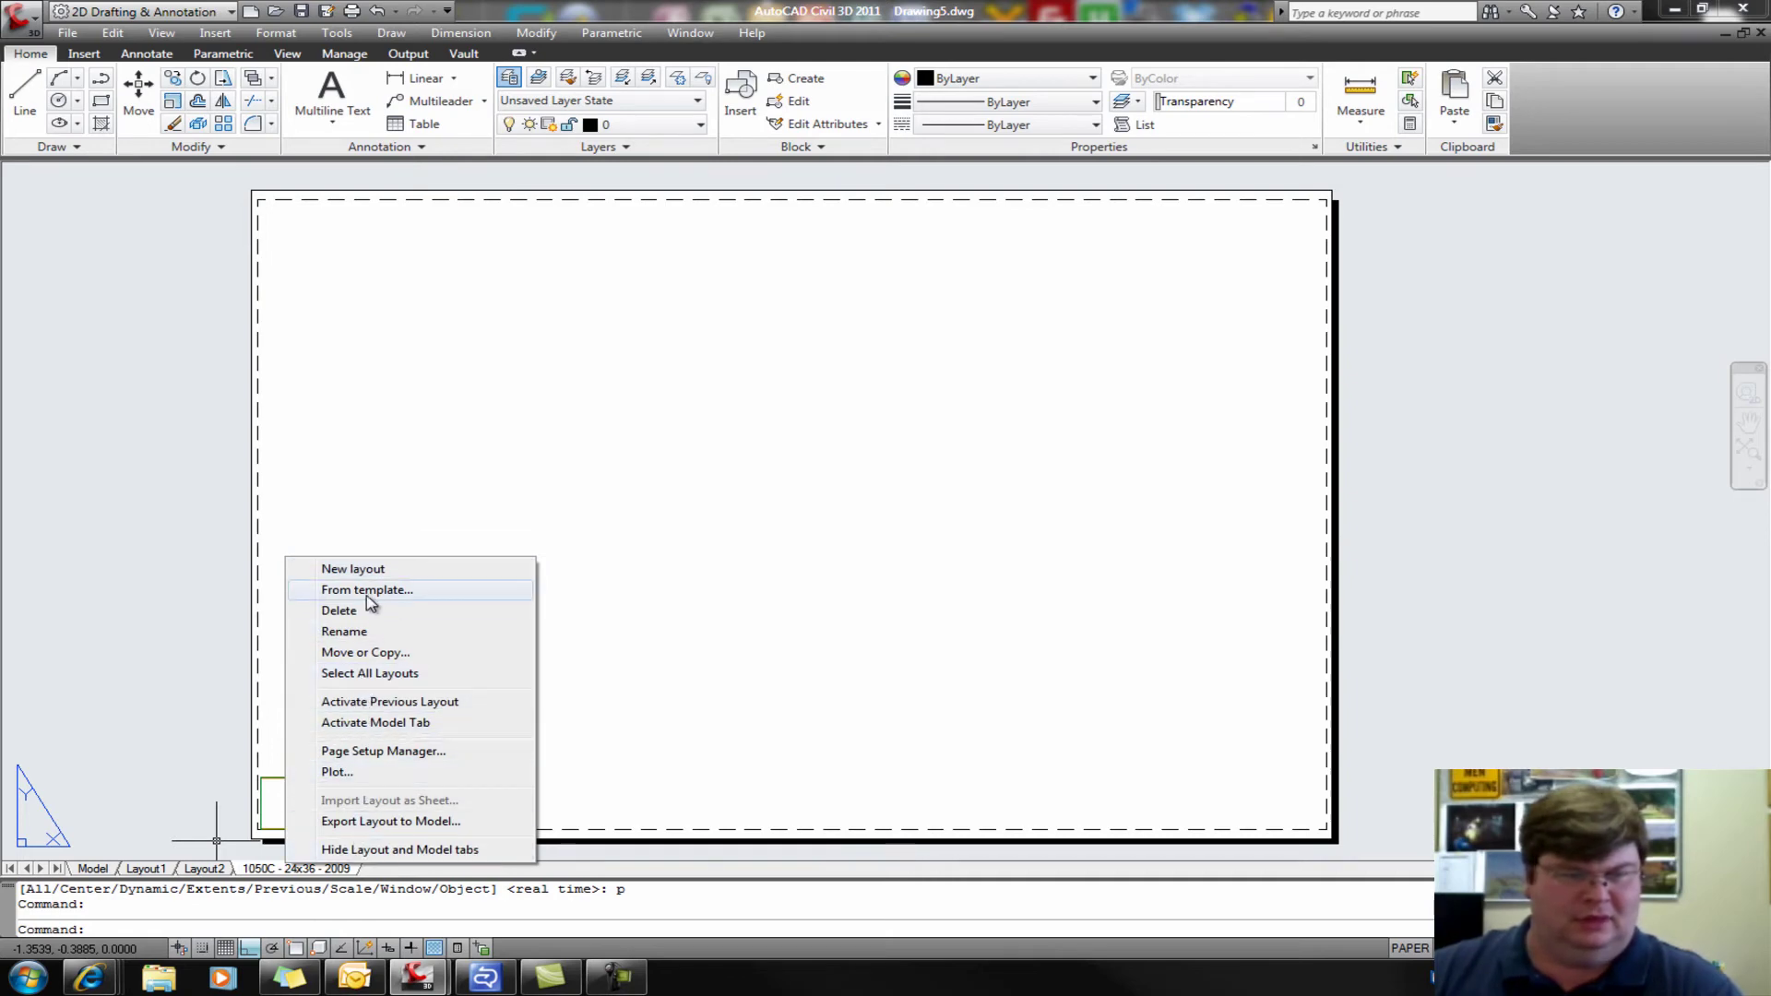
left_click(502, 592)
left_click_drag(971, 392, 955, 477)
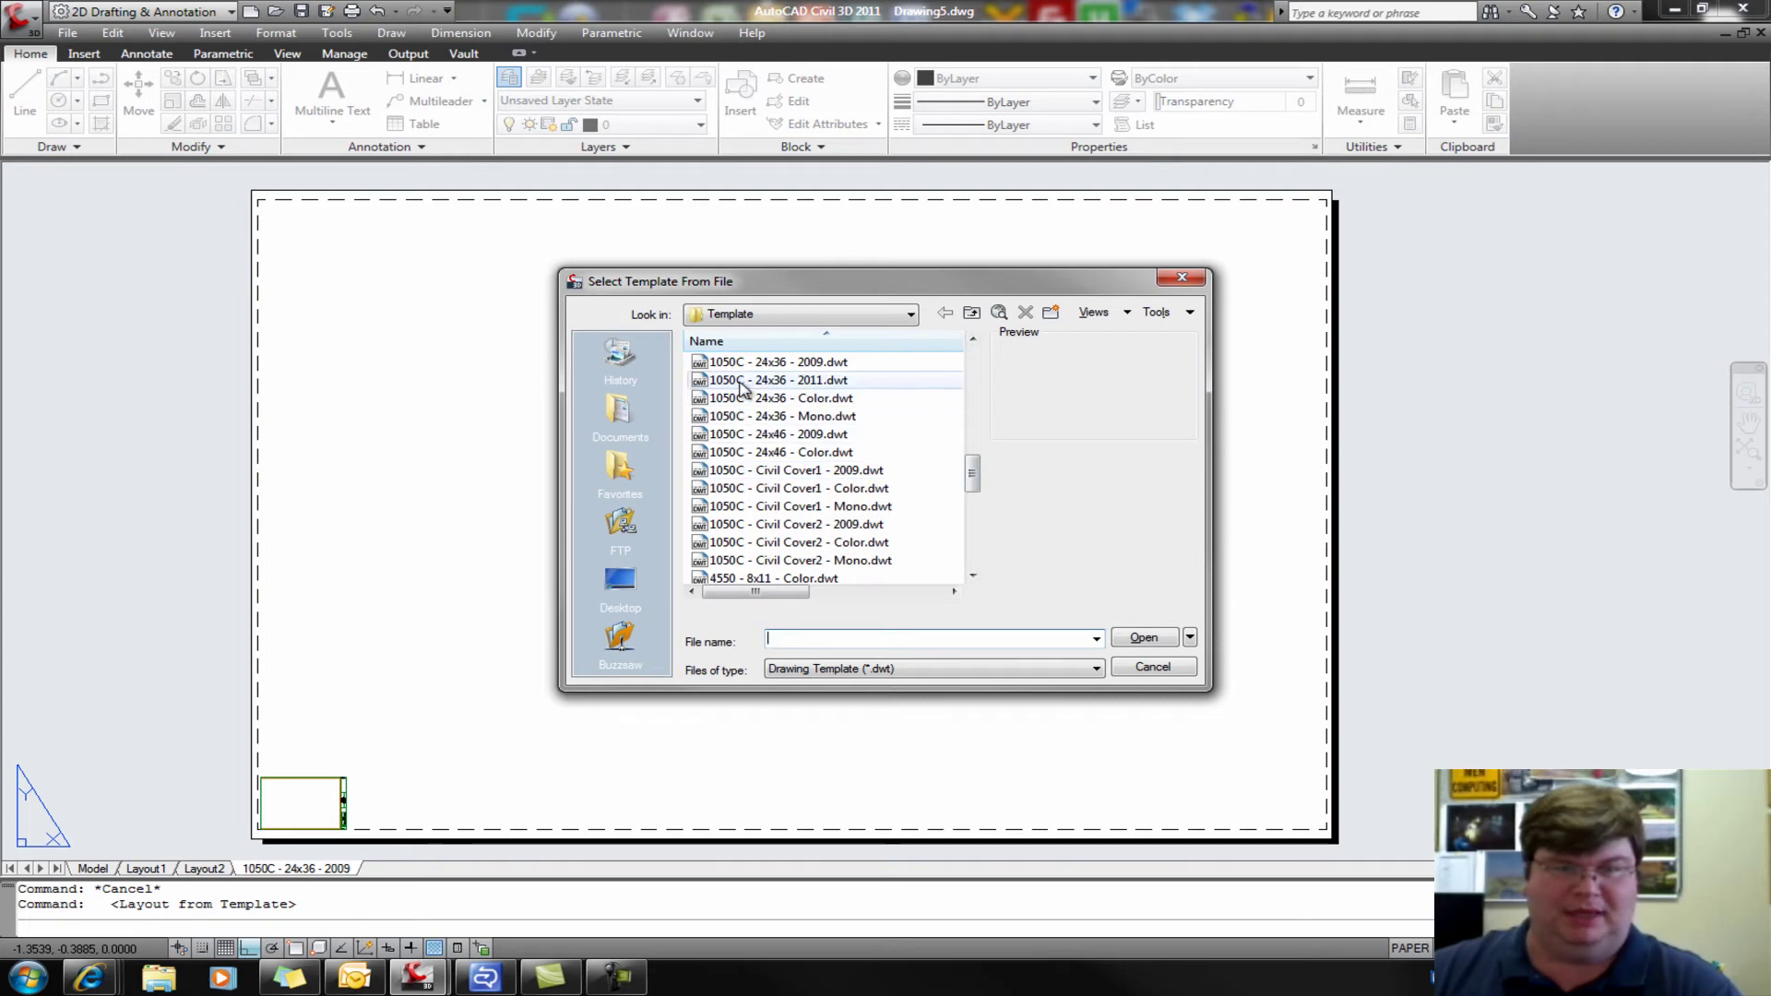
left_click(780, 381)
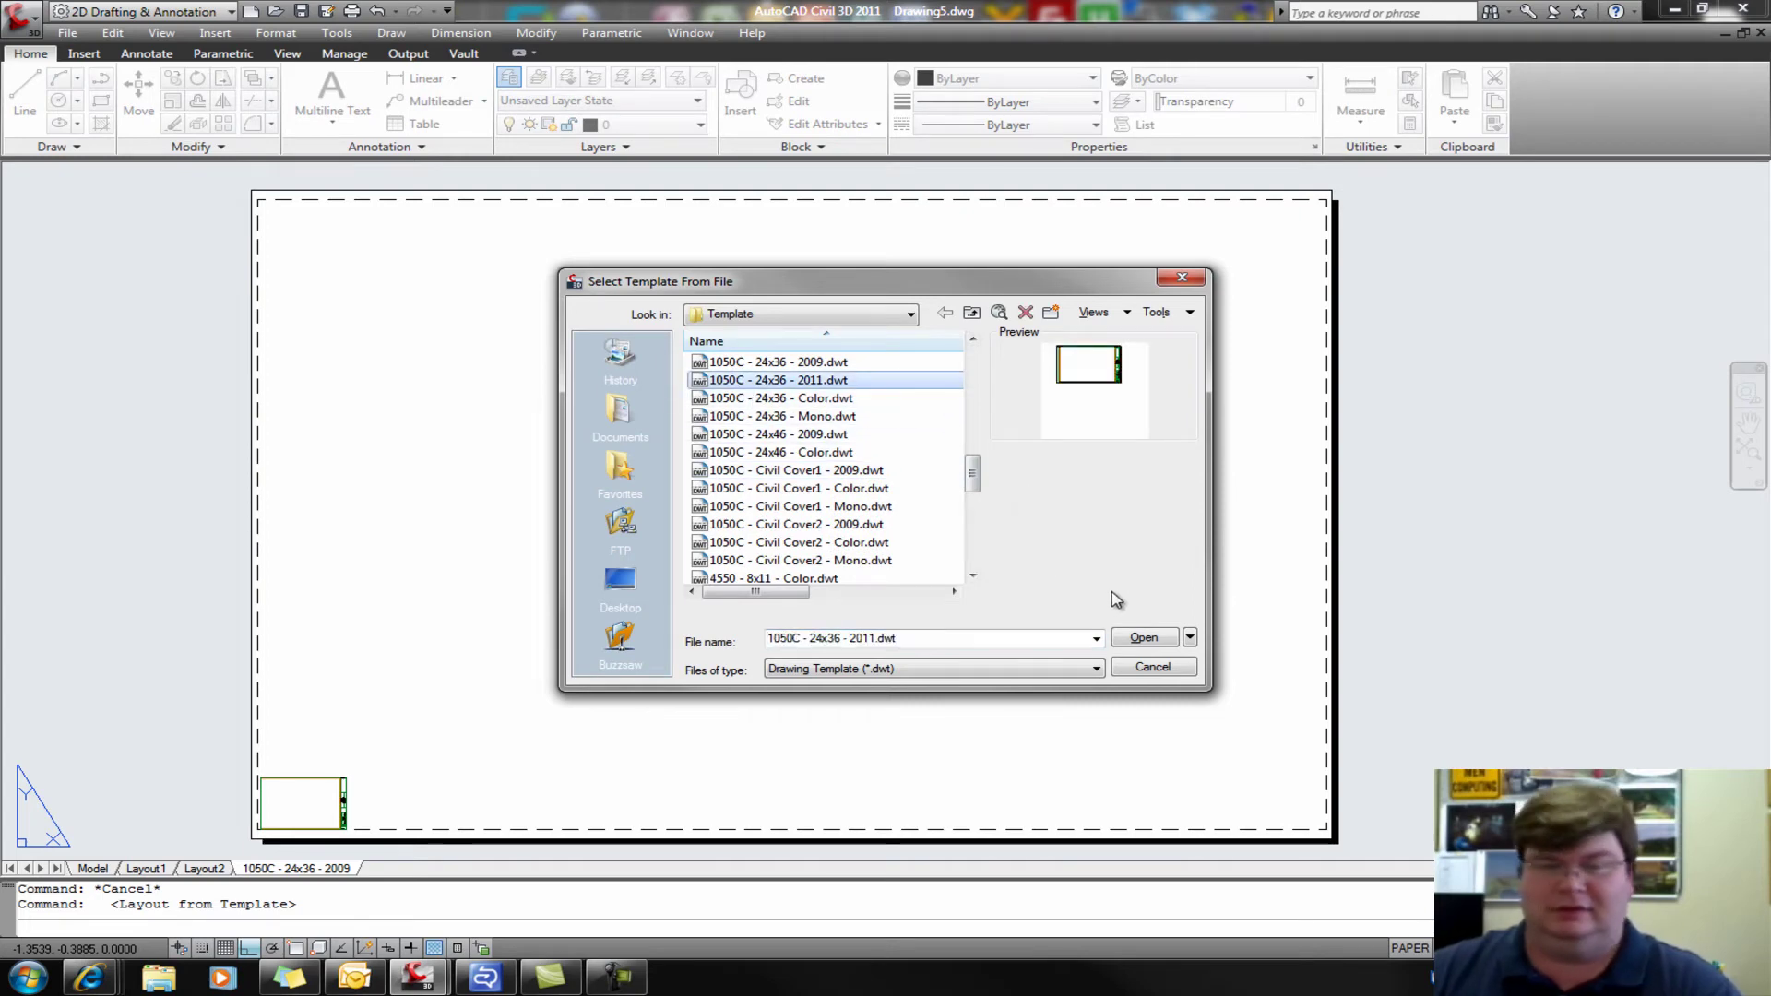
left_click(1143, 637)
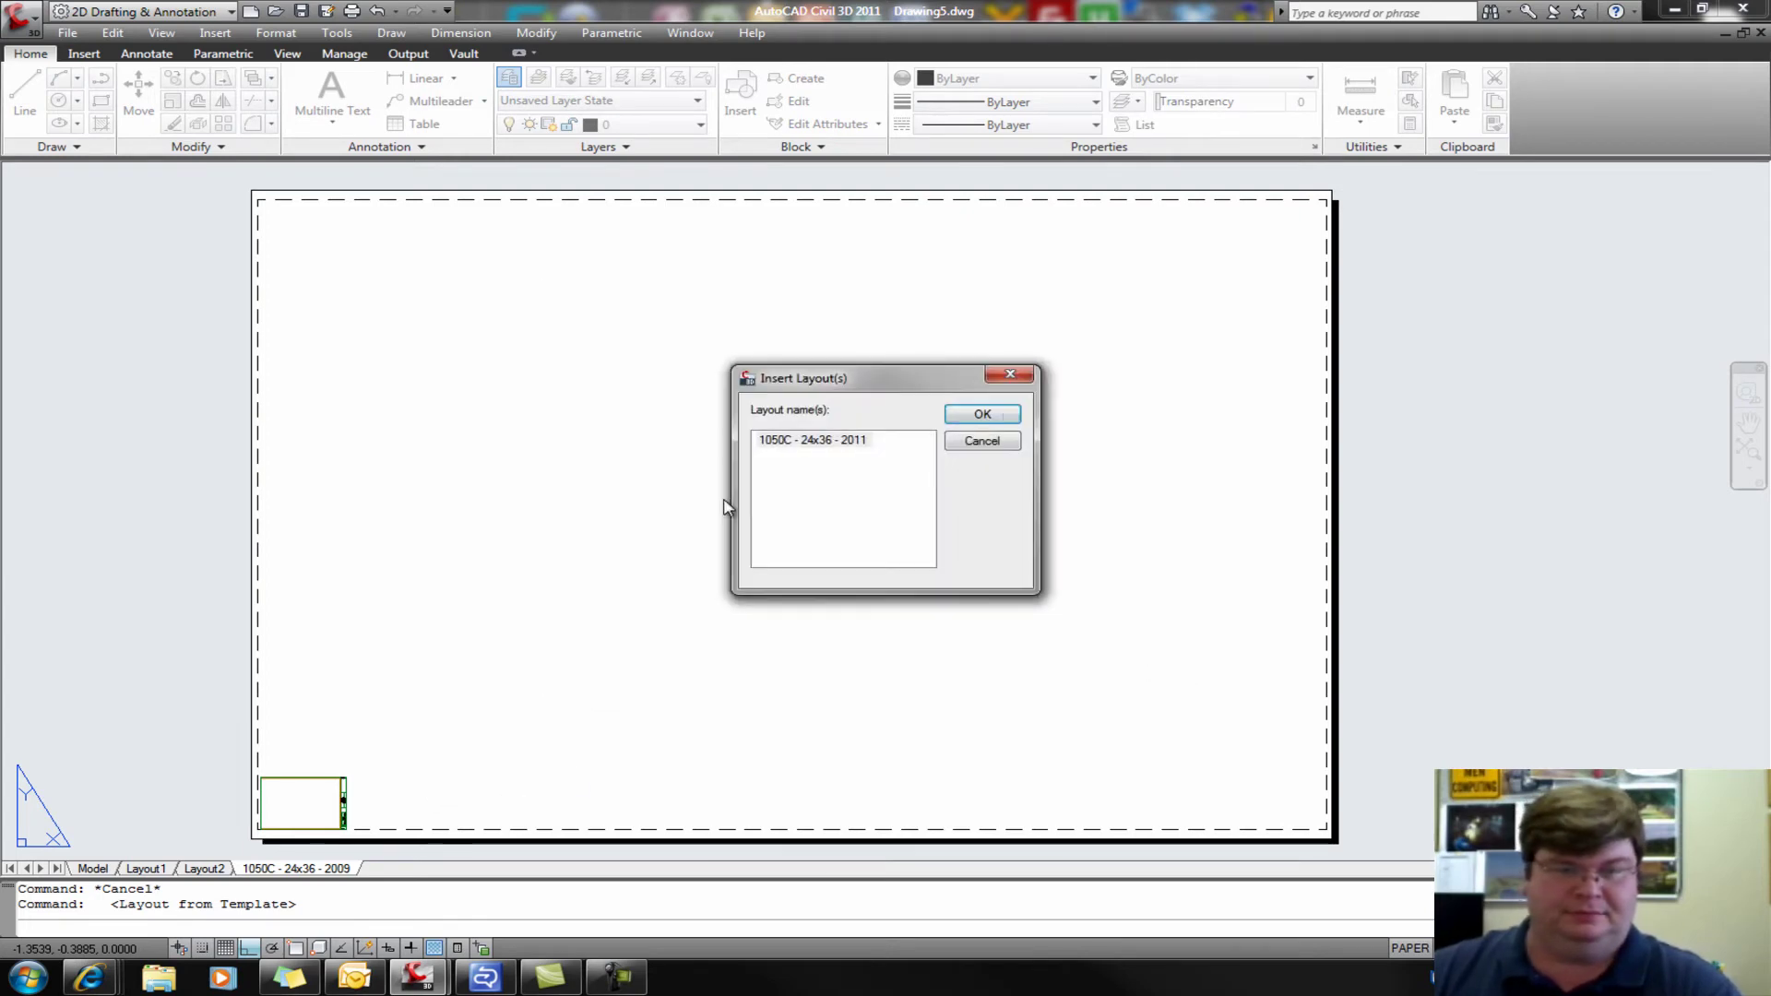
left_click(989, 413)
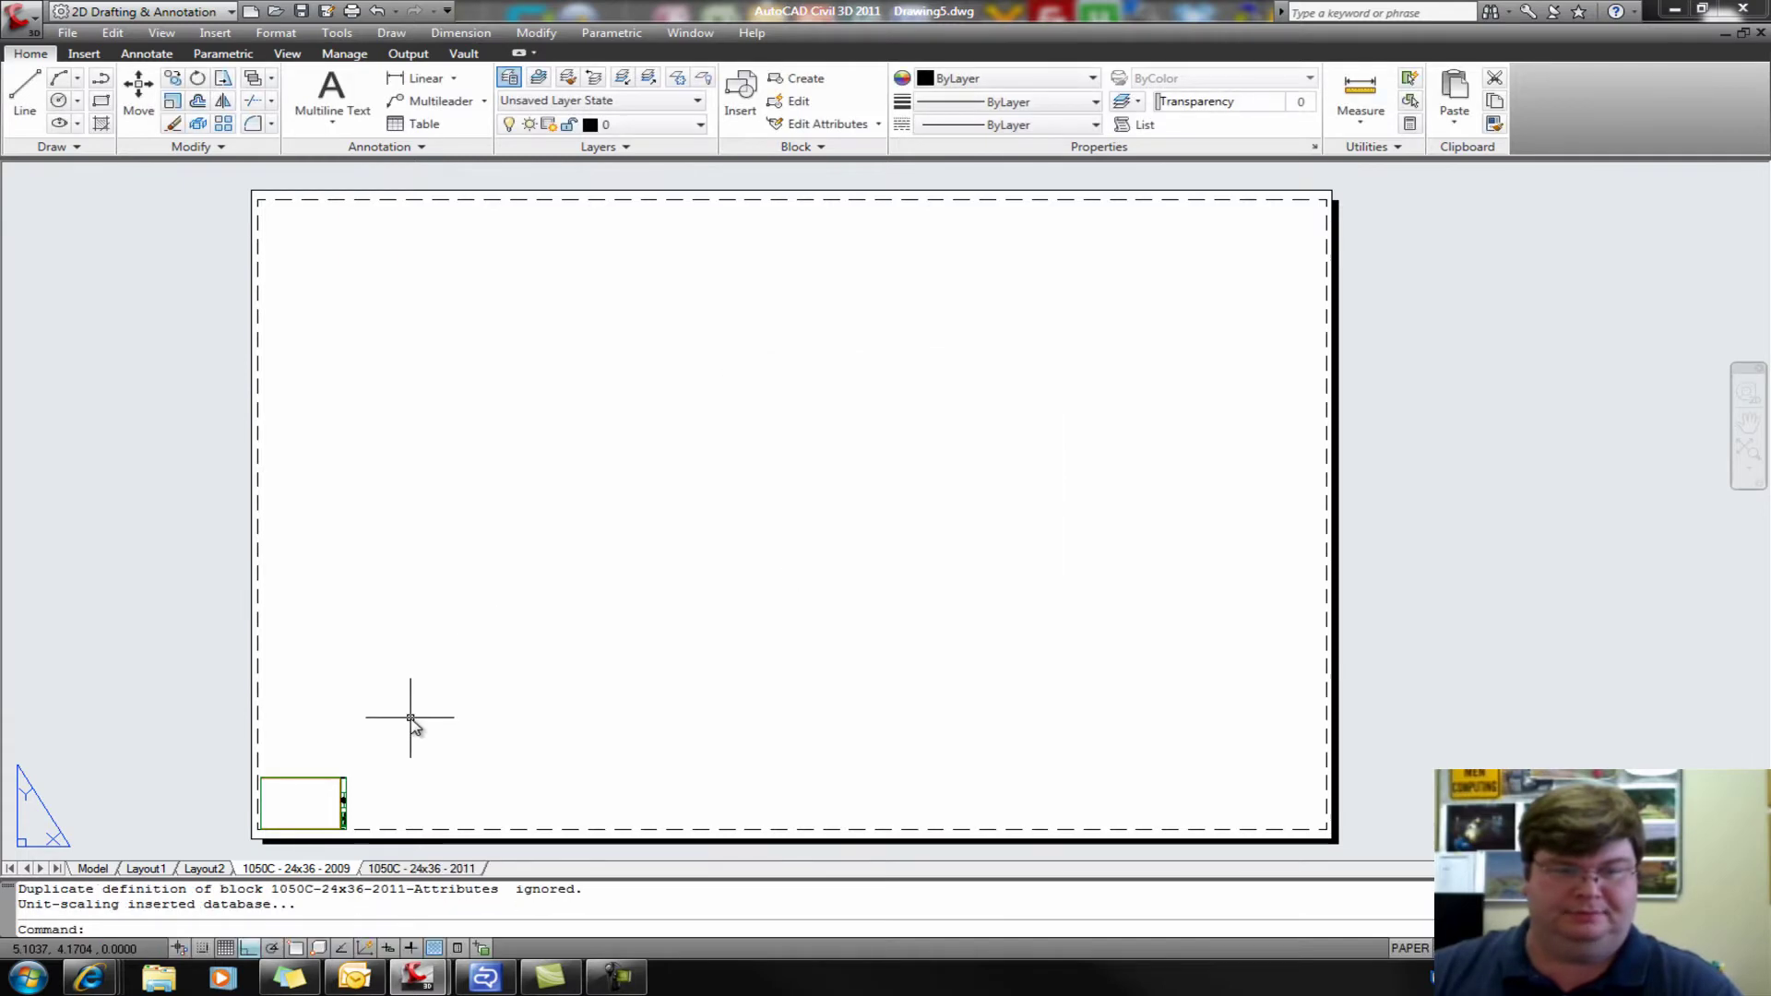
left_click(411, 869)
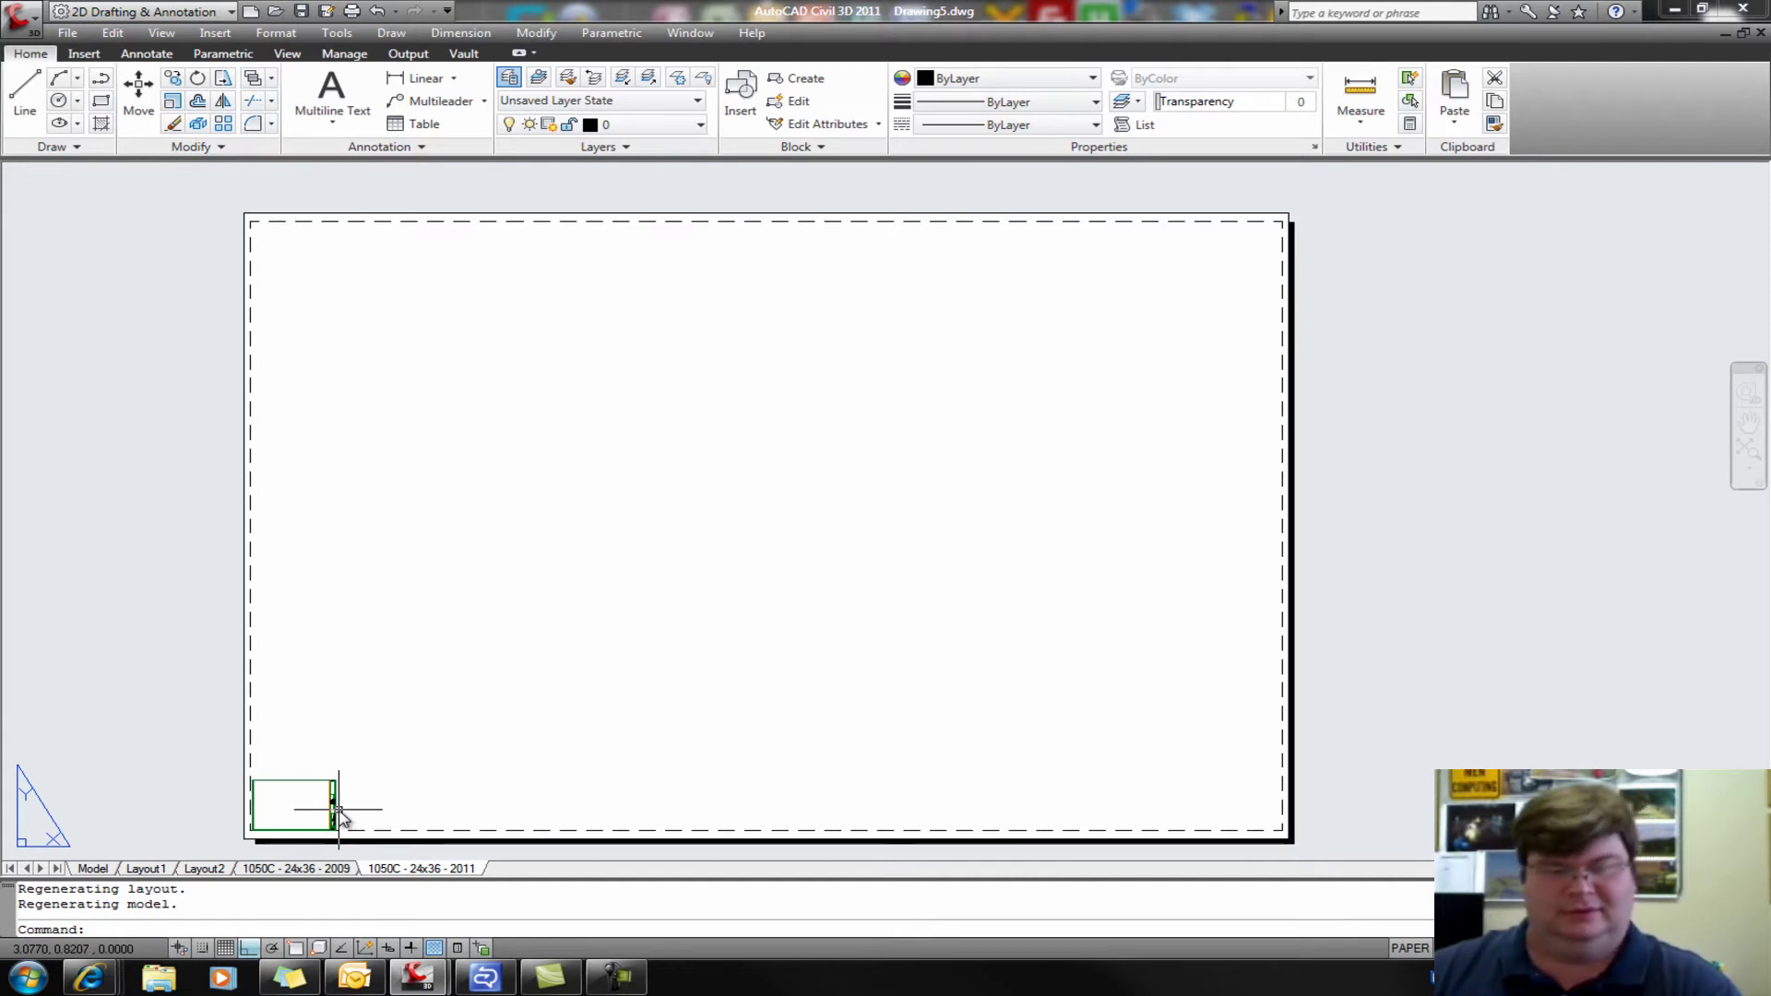
- Delete the 1050C - 24x36 - 2011 layout from Drawing5.dwg
right_click(389, 870)
left_click(474, 610)
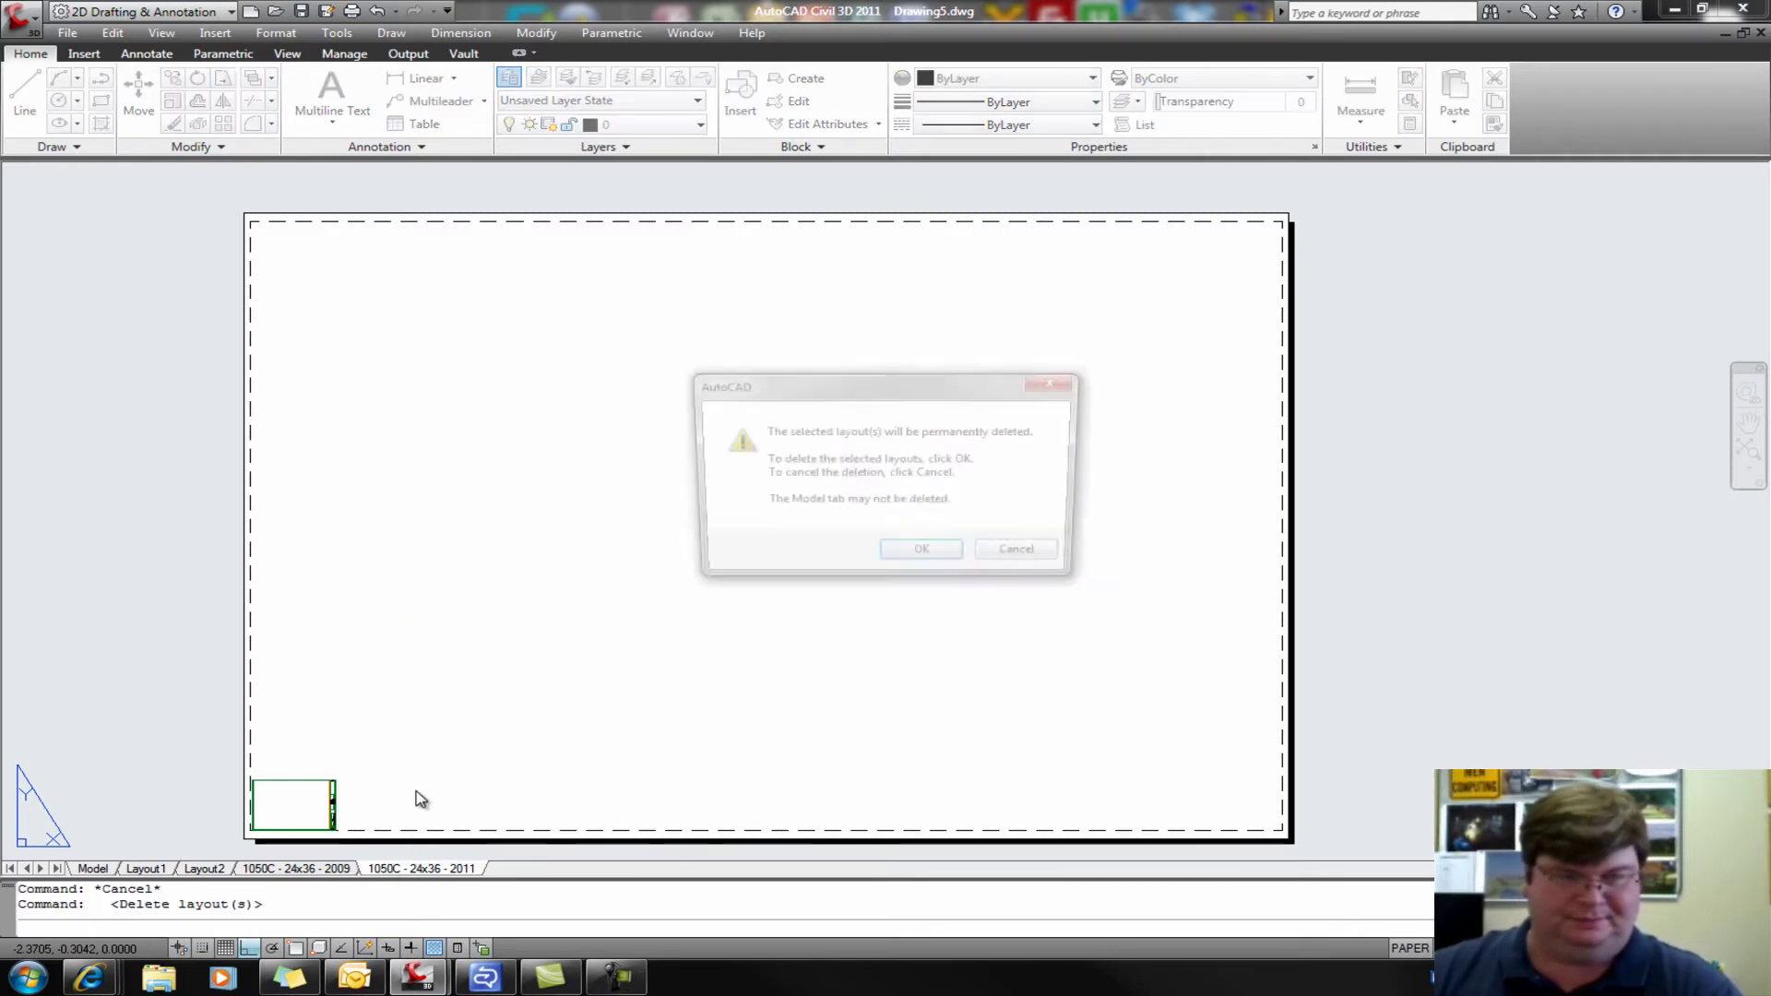
left_click(923, 559)
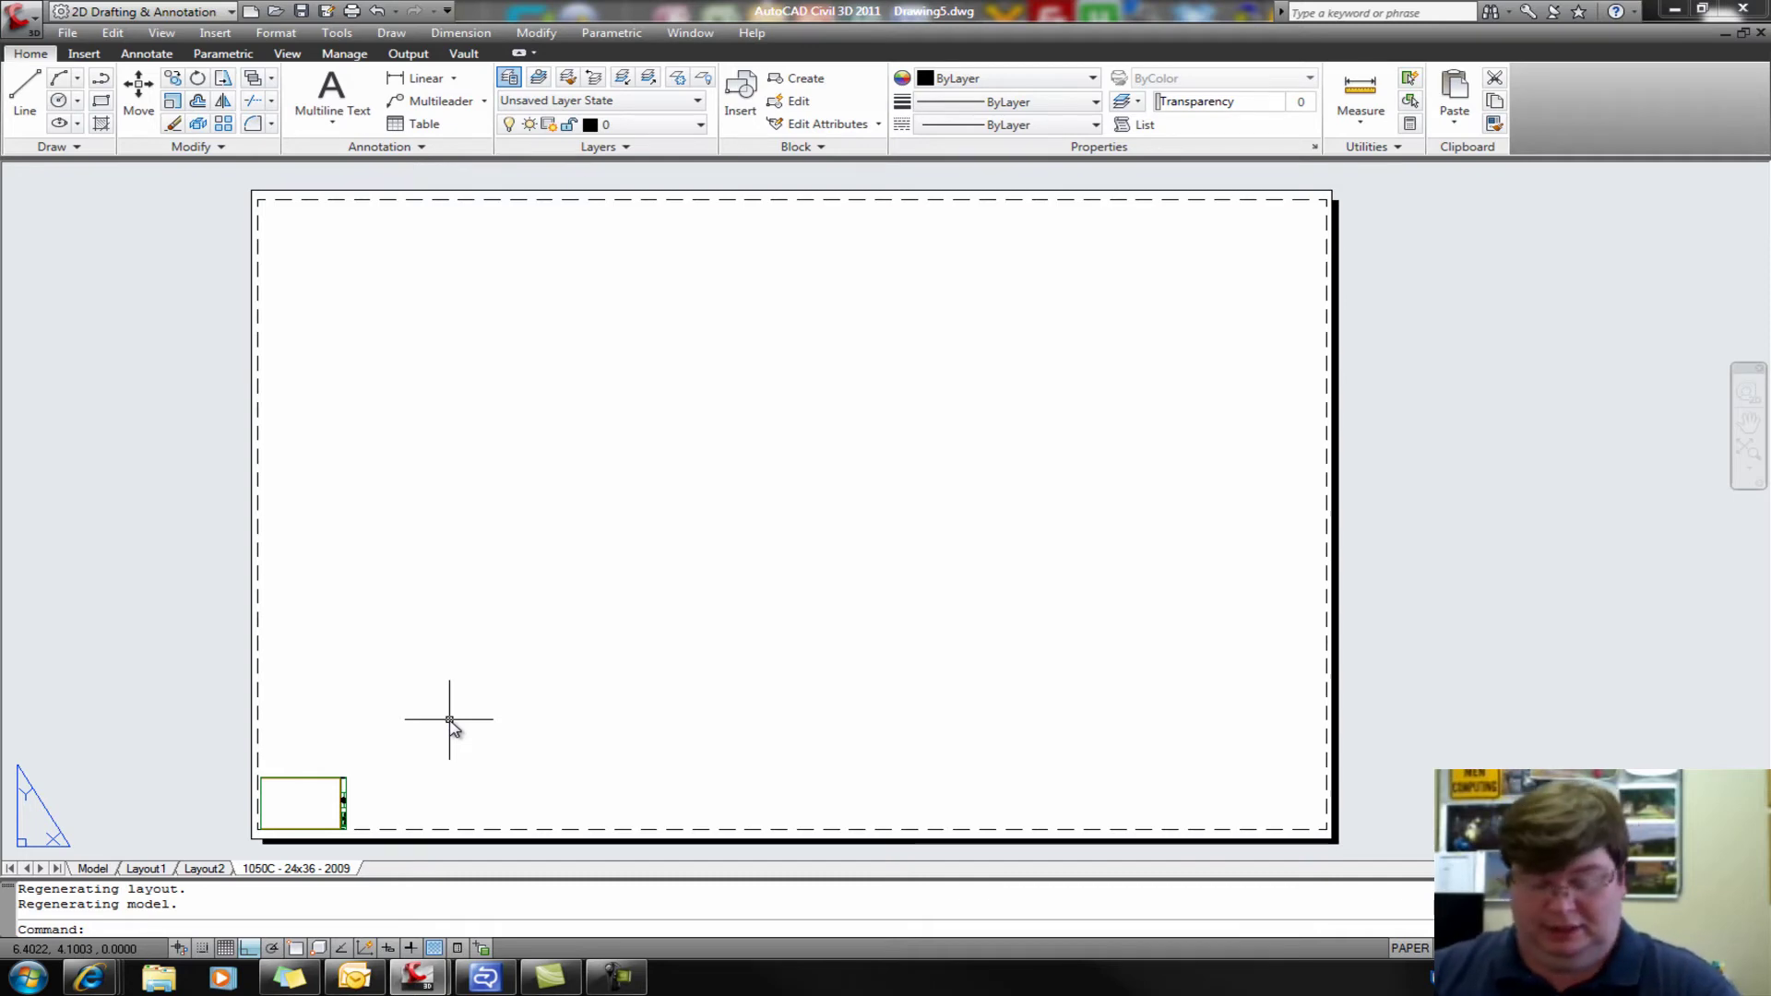
- Run aecdwgsetup in Drawing5.dwg to check its drawing units and insertion scaling option, leaving the settings unmodified
type("aec")
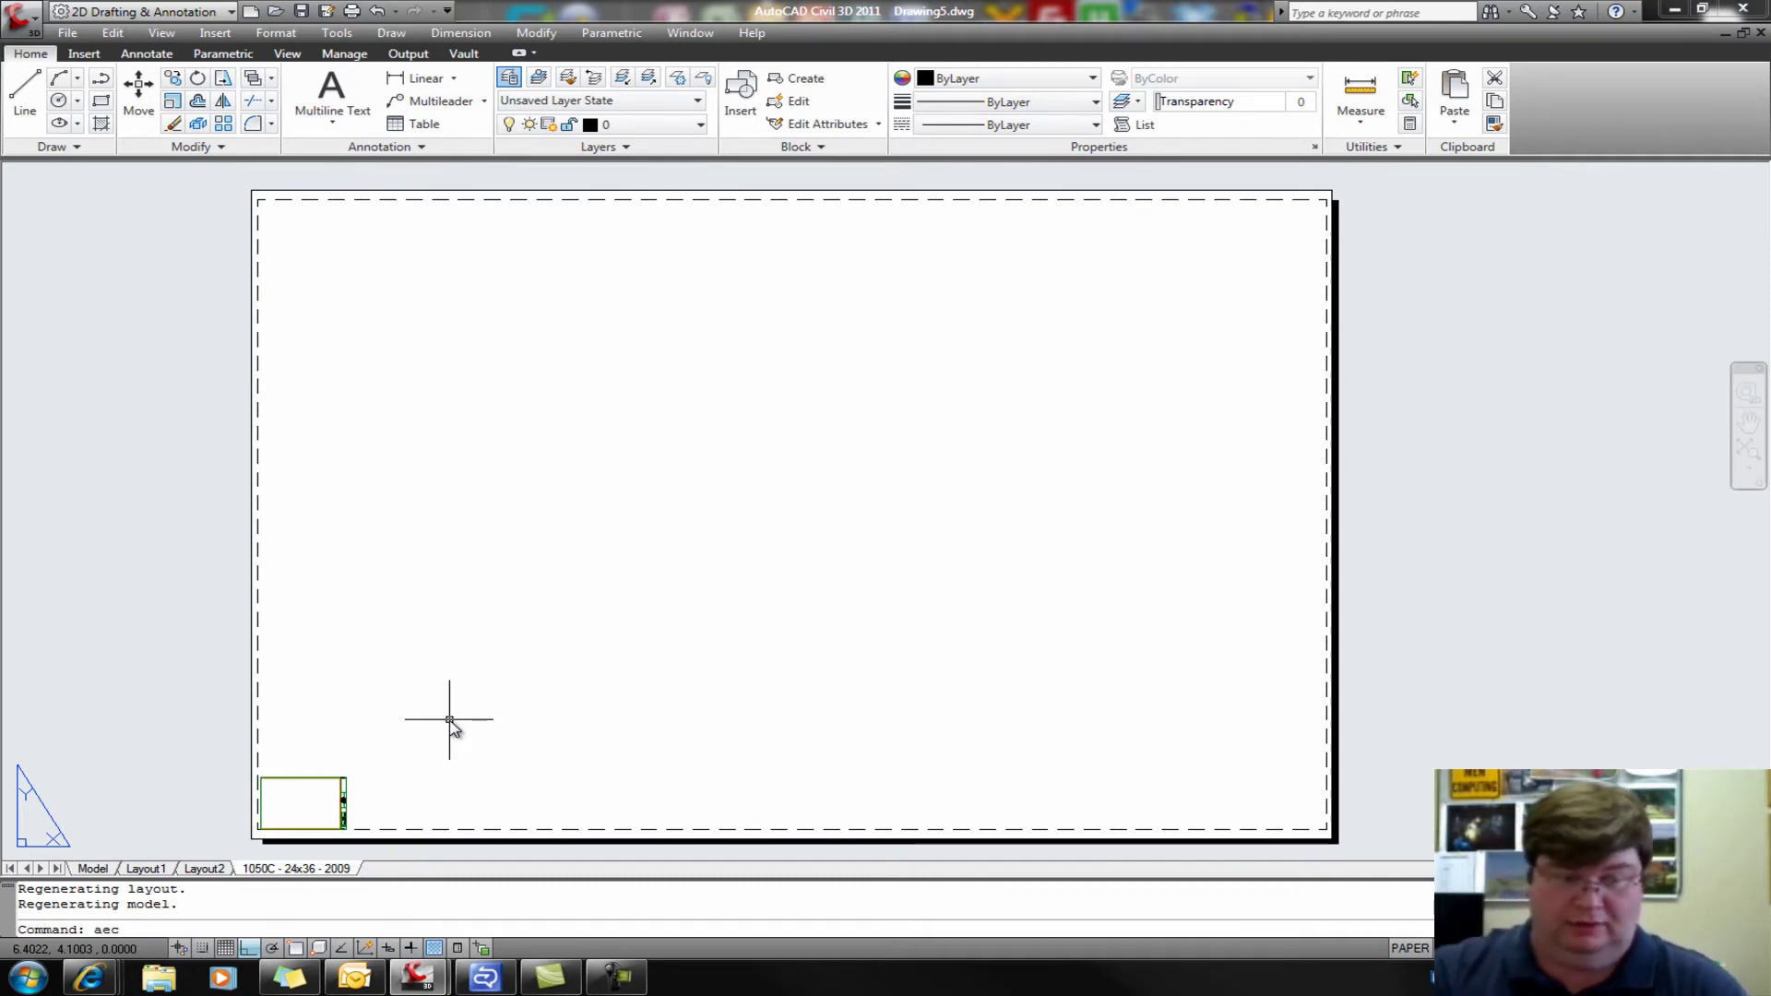
type("dwgsetup")
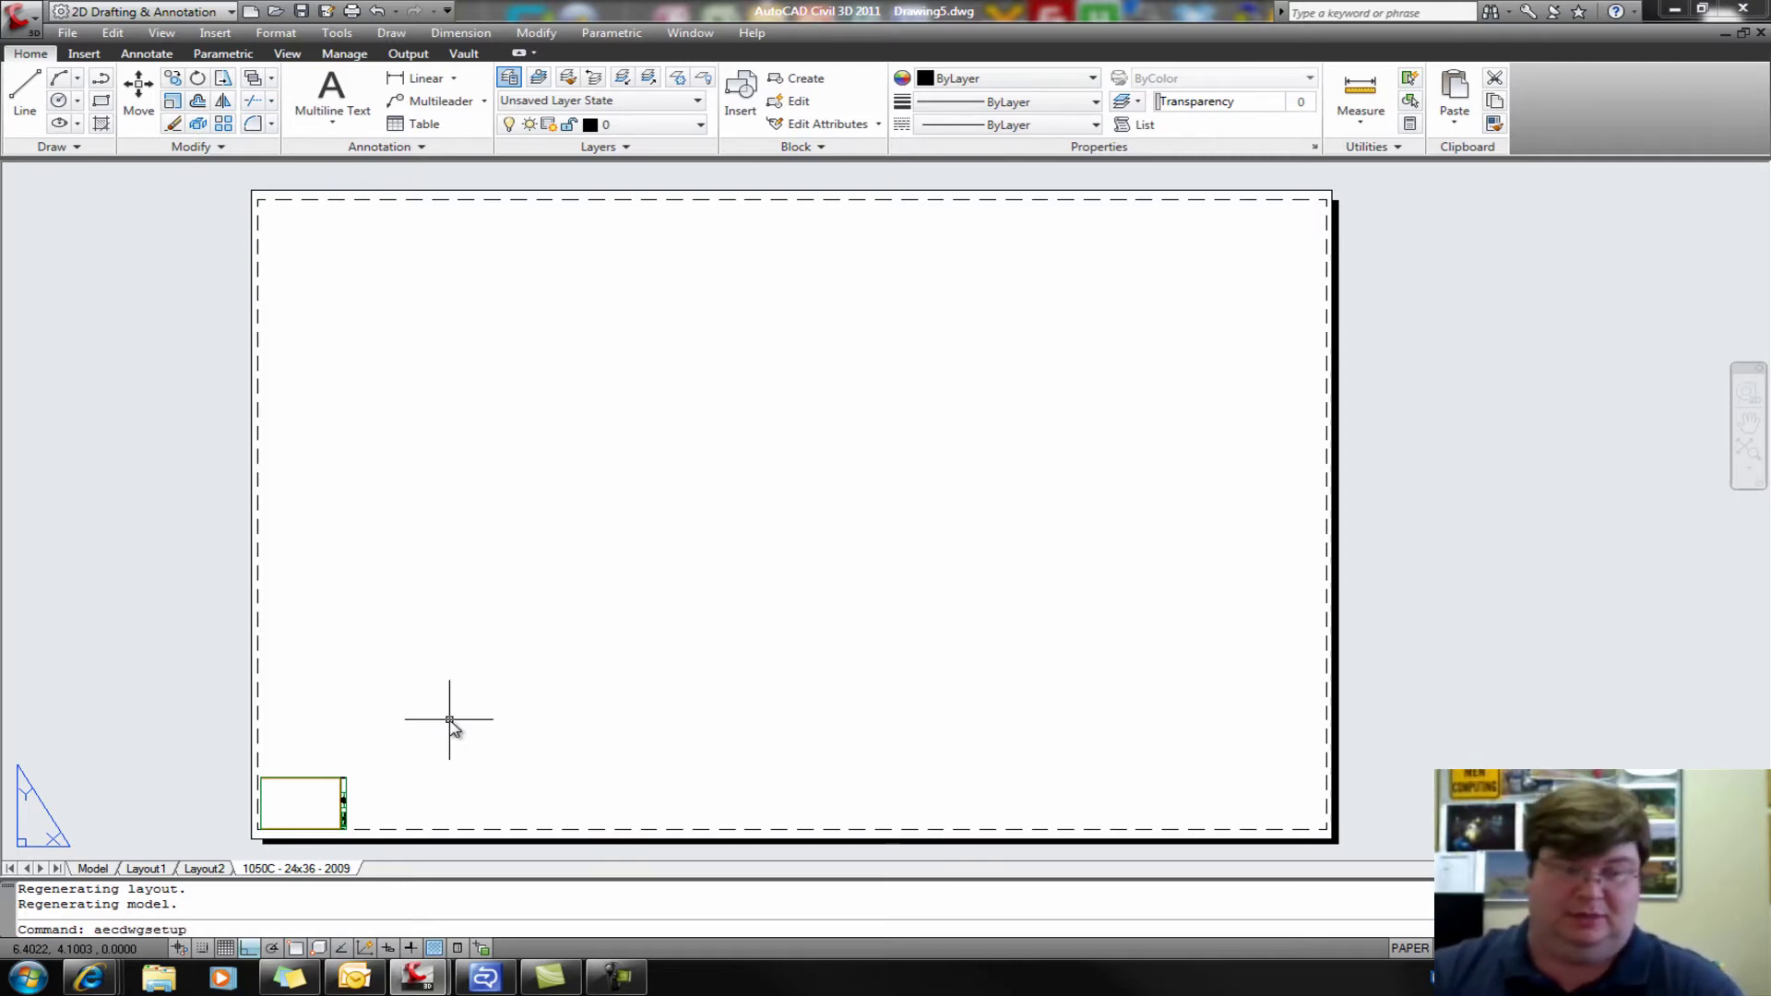
key("Return")
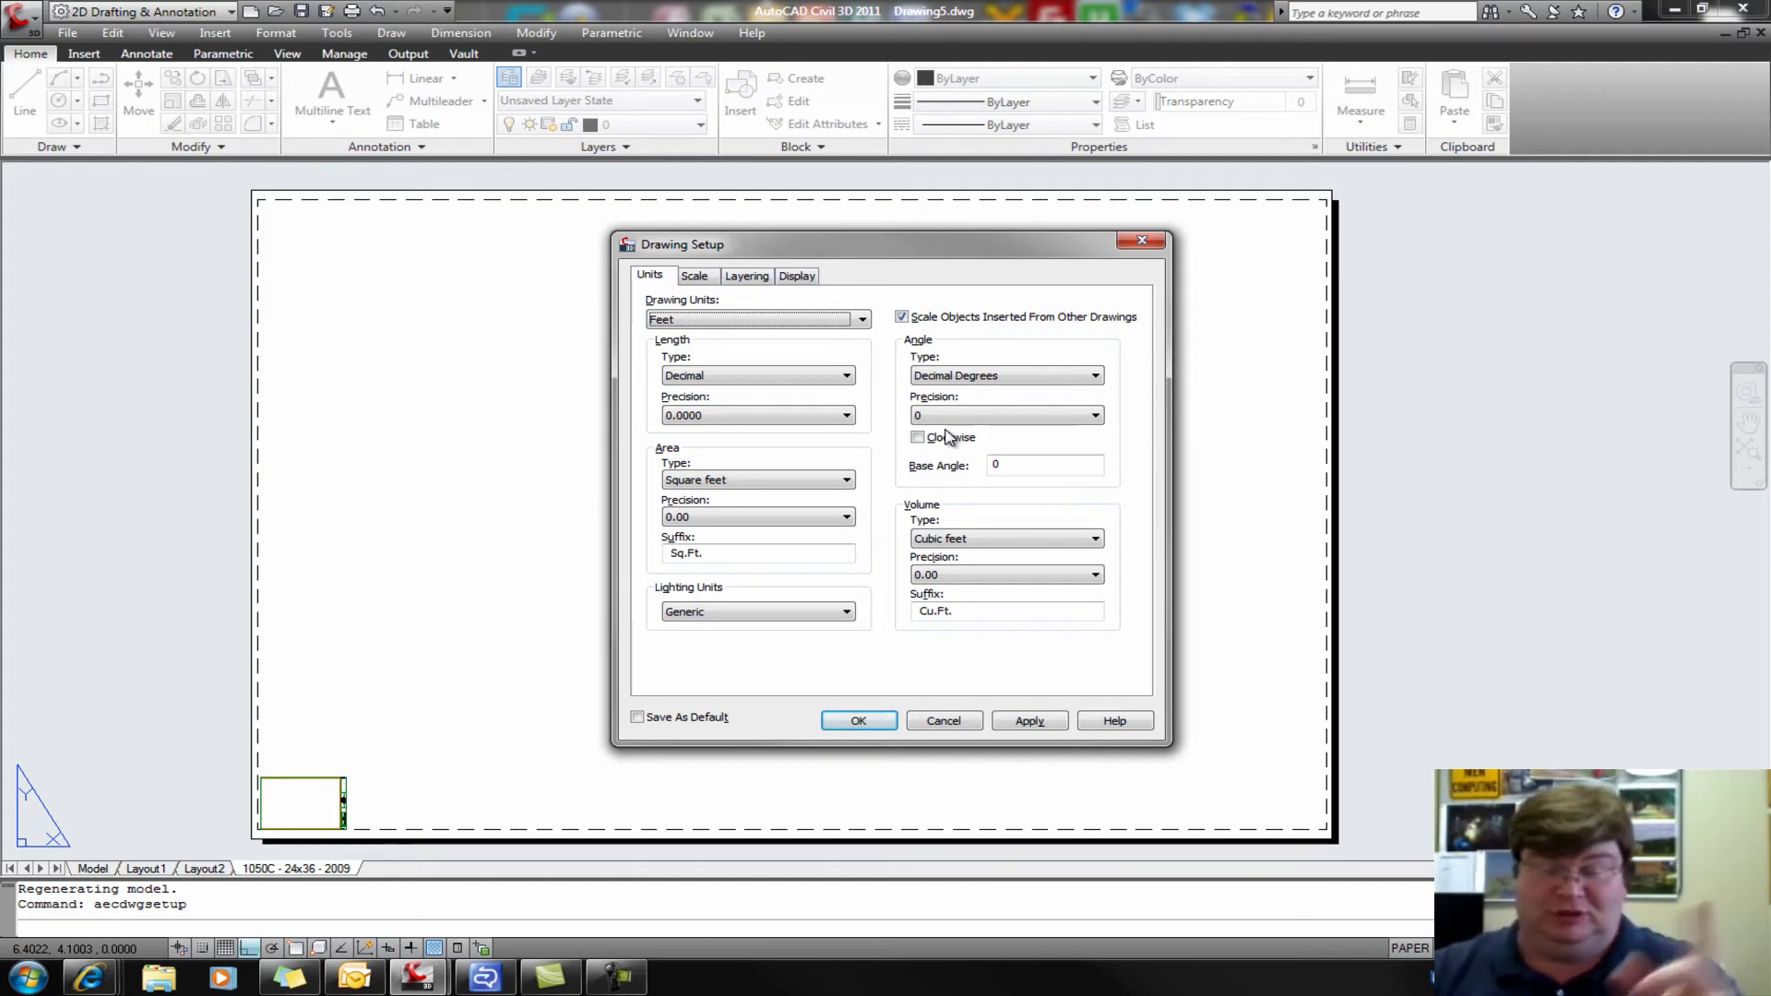
left_click(959, 720)
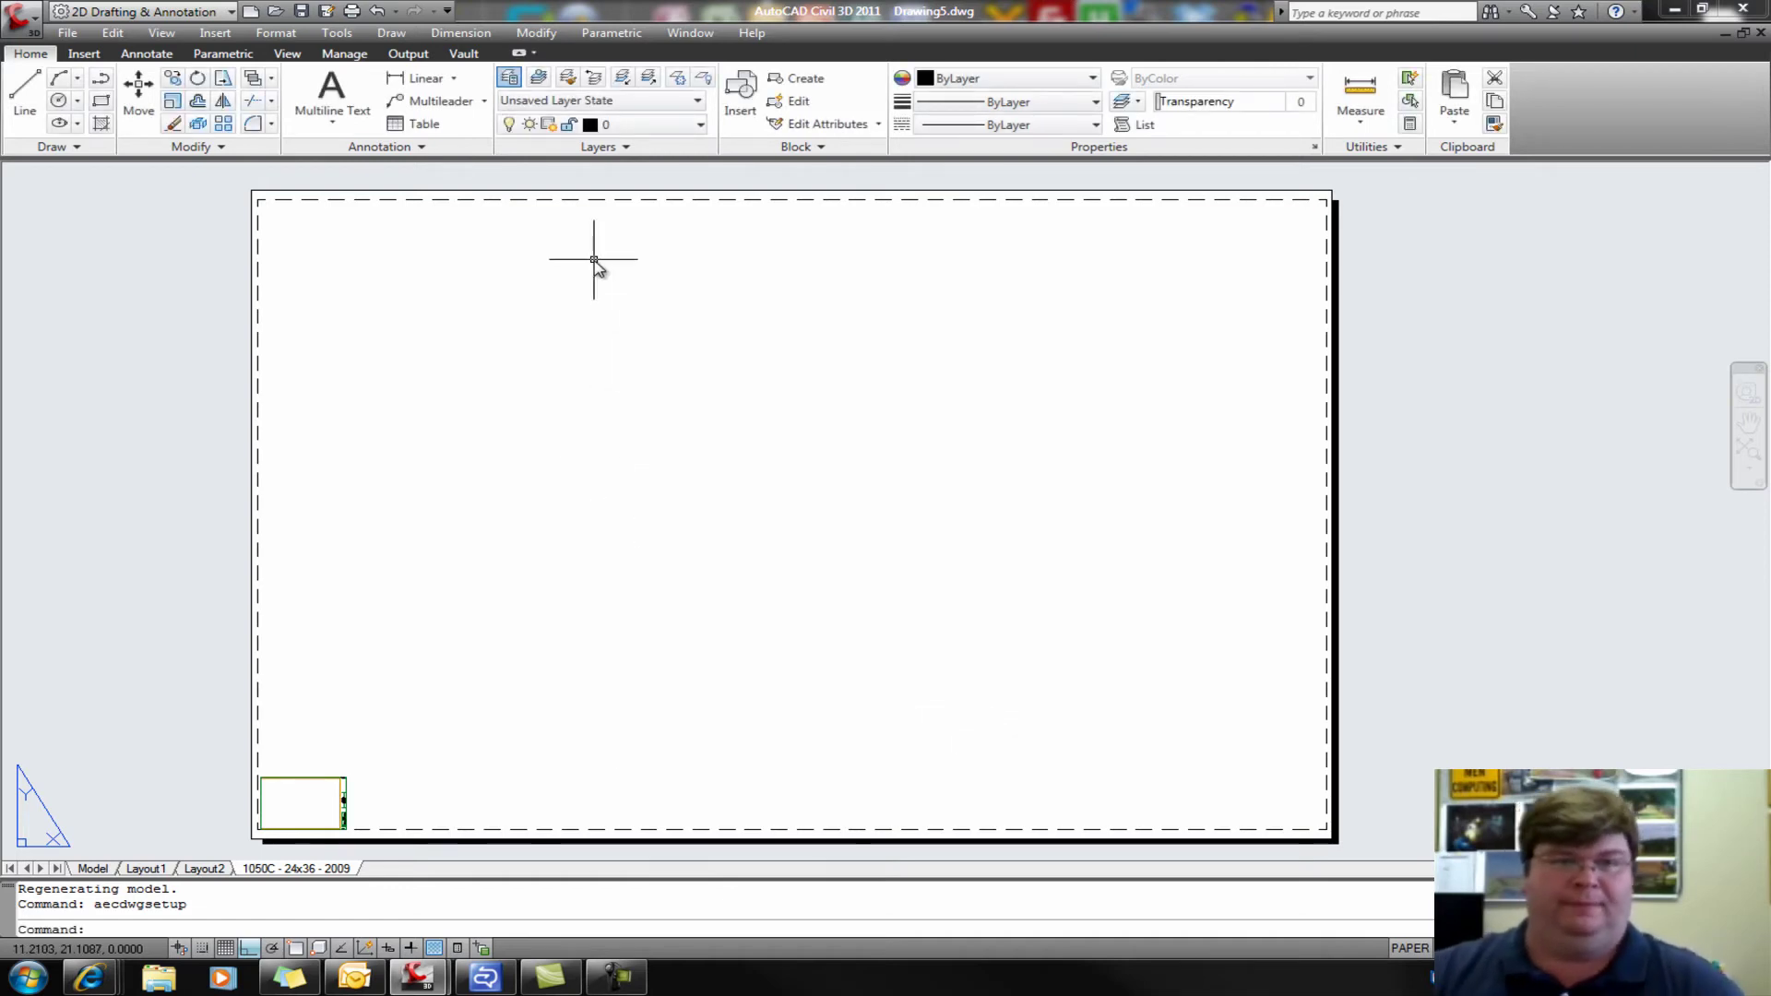
- Switch to the 1050C - 24x36 - 2011.dwt template and use aecdwgsetup to set its drawing units to Feet, rescaling only modelspace objects
left_click(692, 33)
left_click(701, 224)
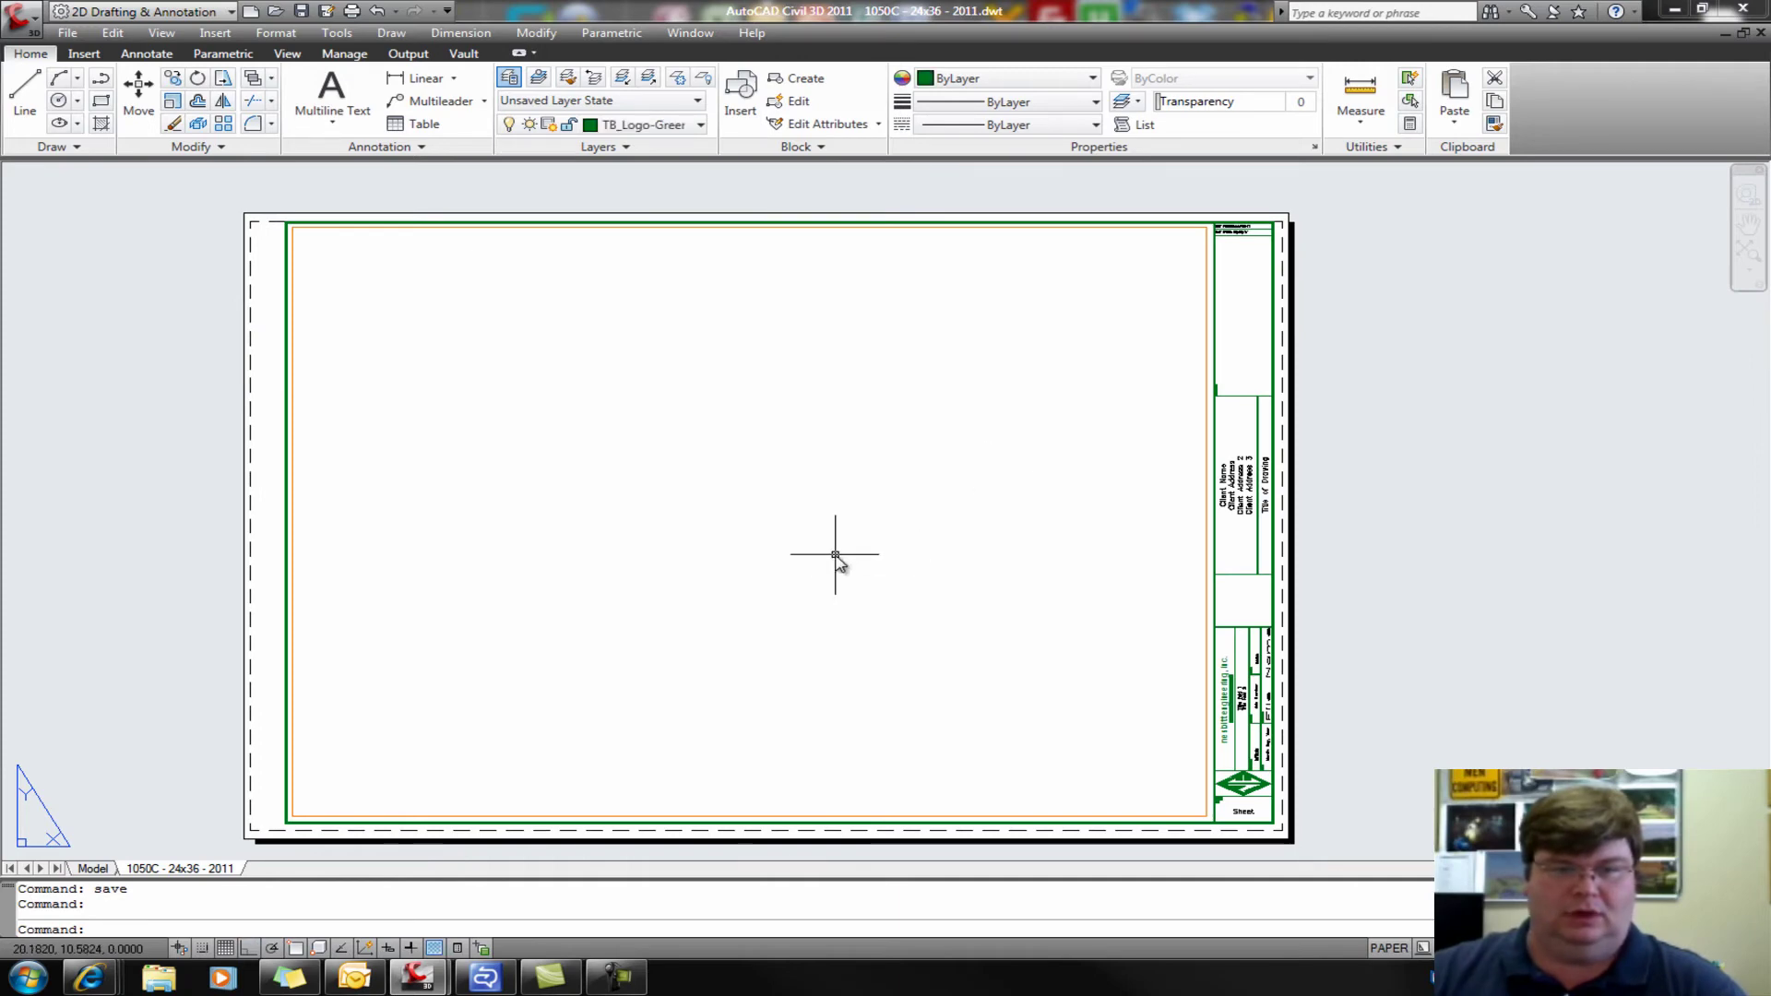
type("aec")
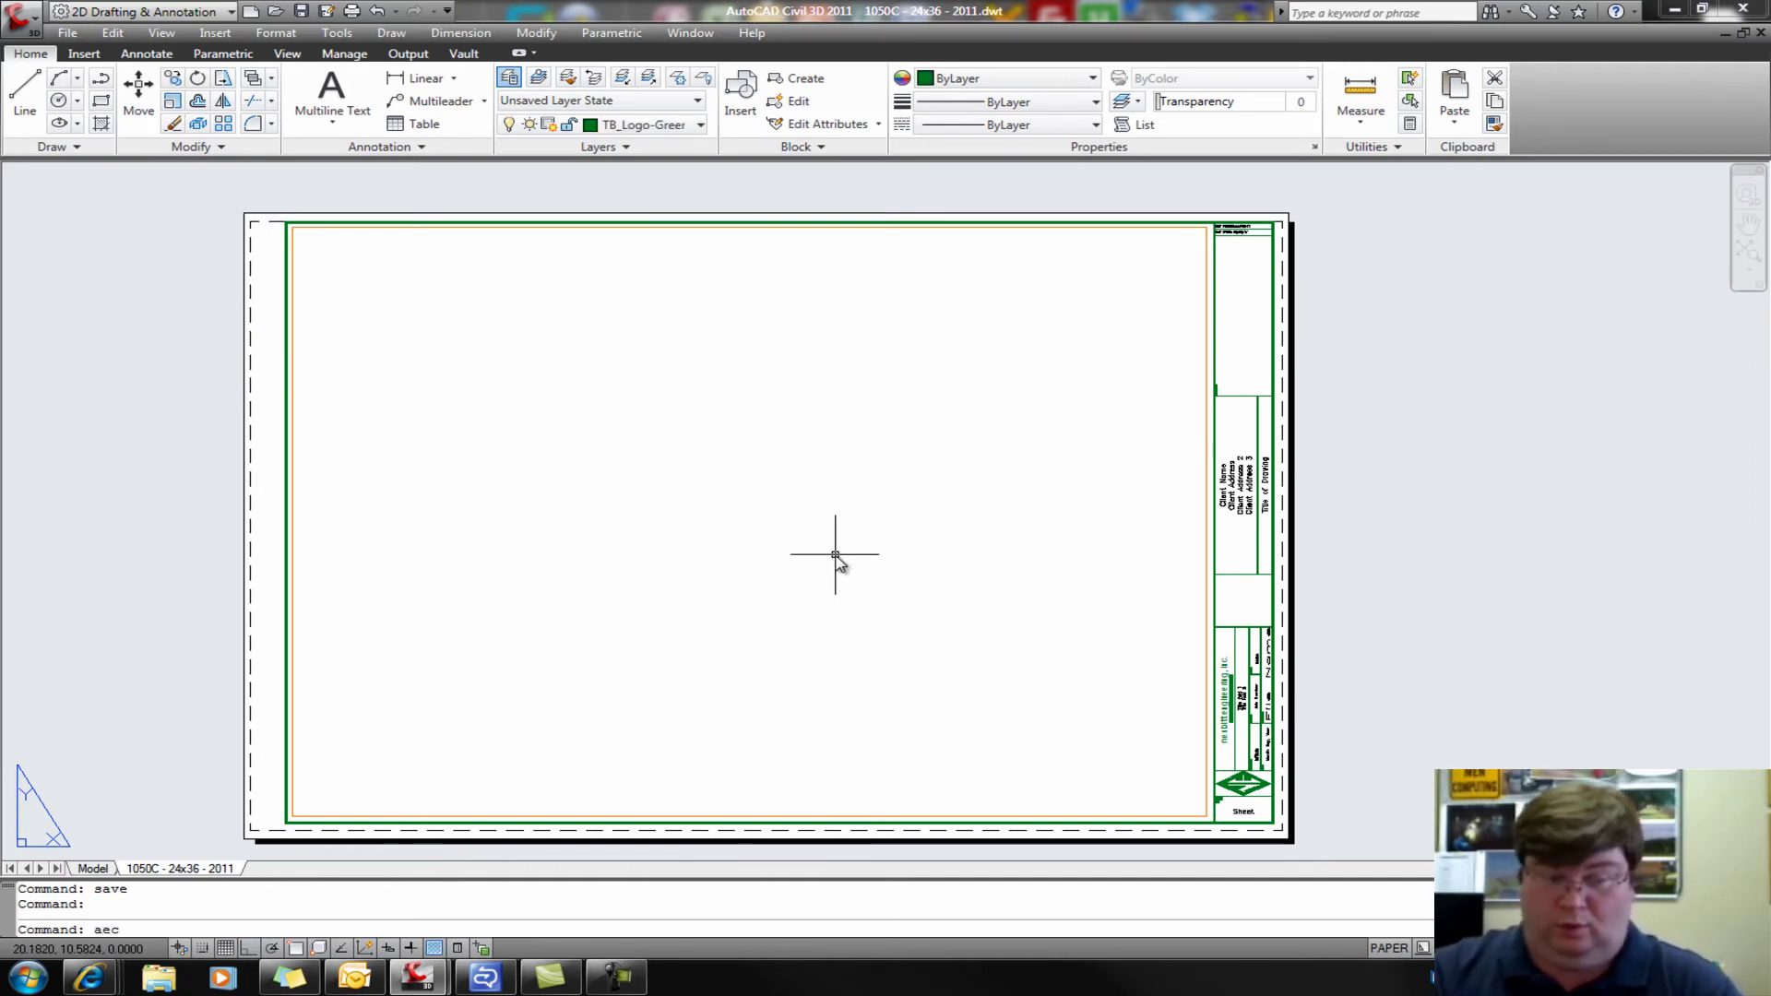
type("dwgsetup")
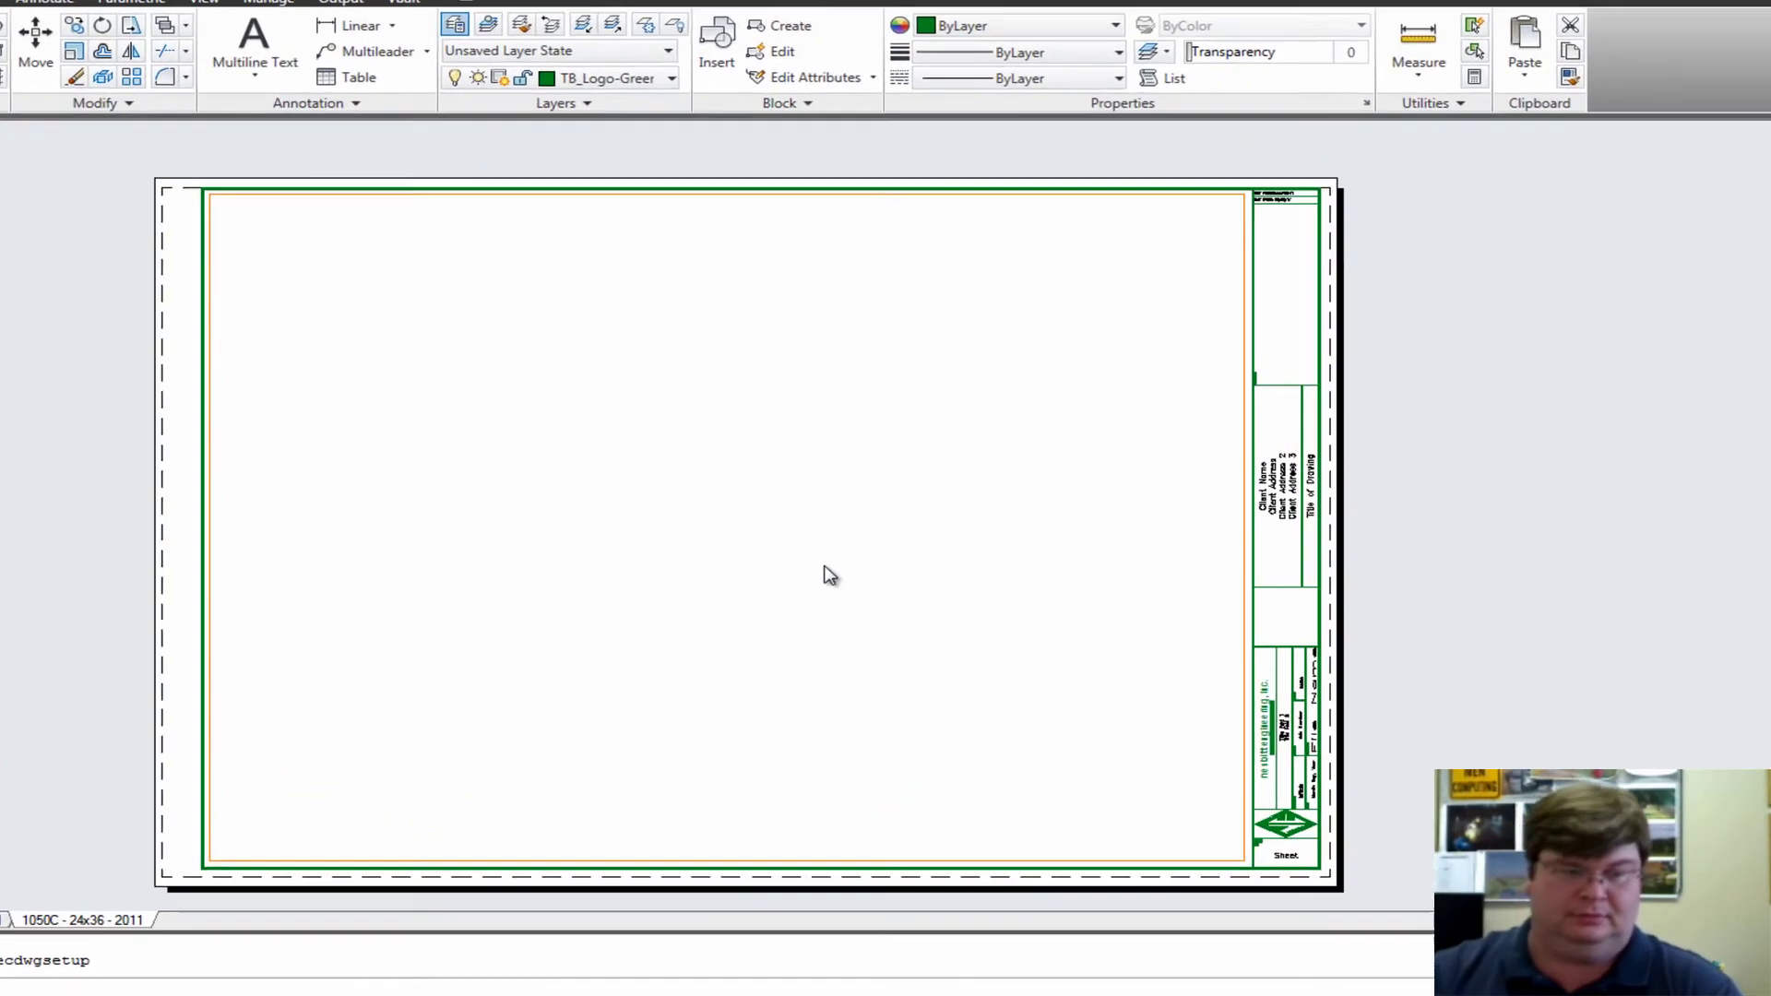
key("Return")
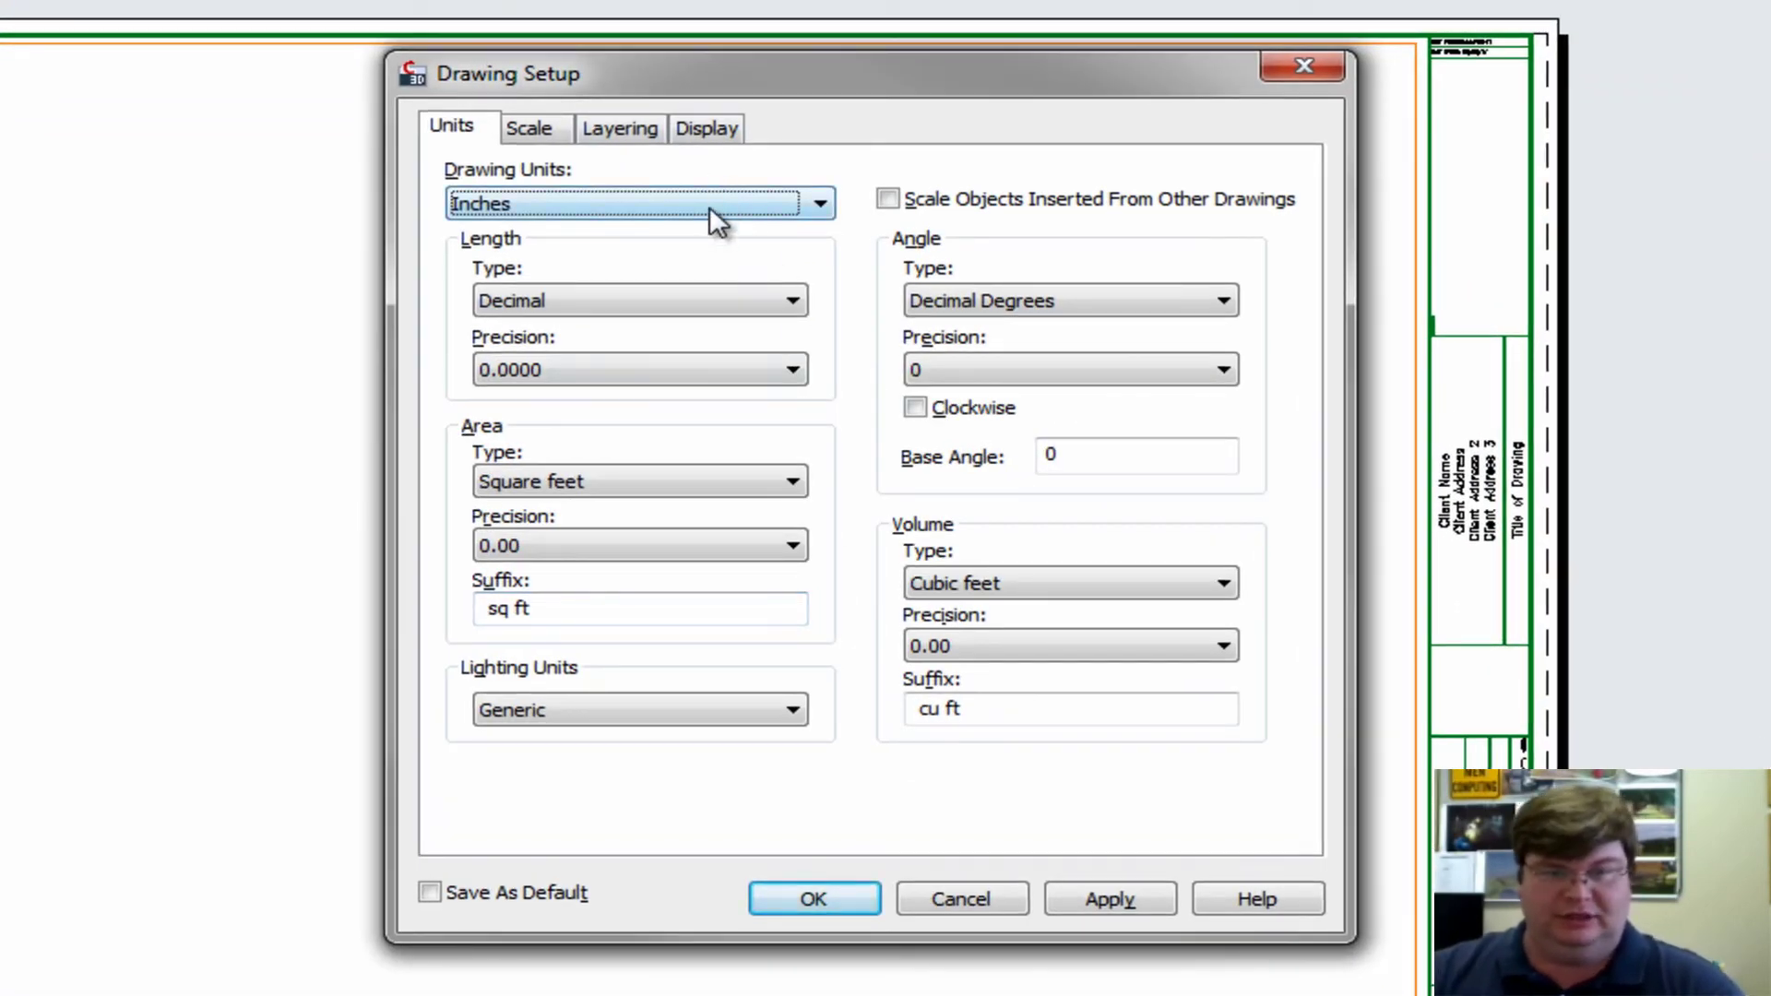
left_click(710, 207)
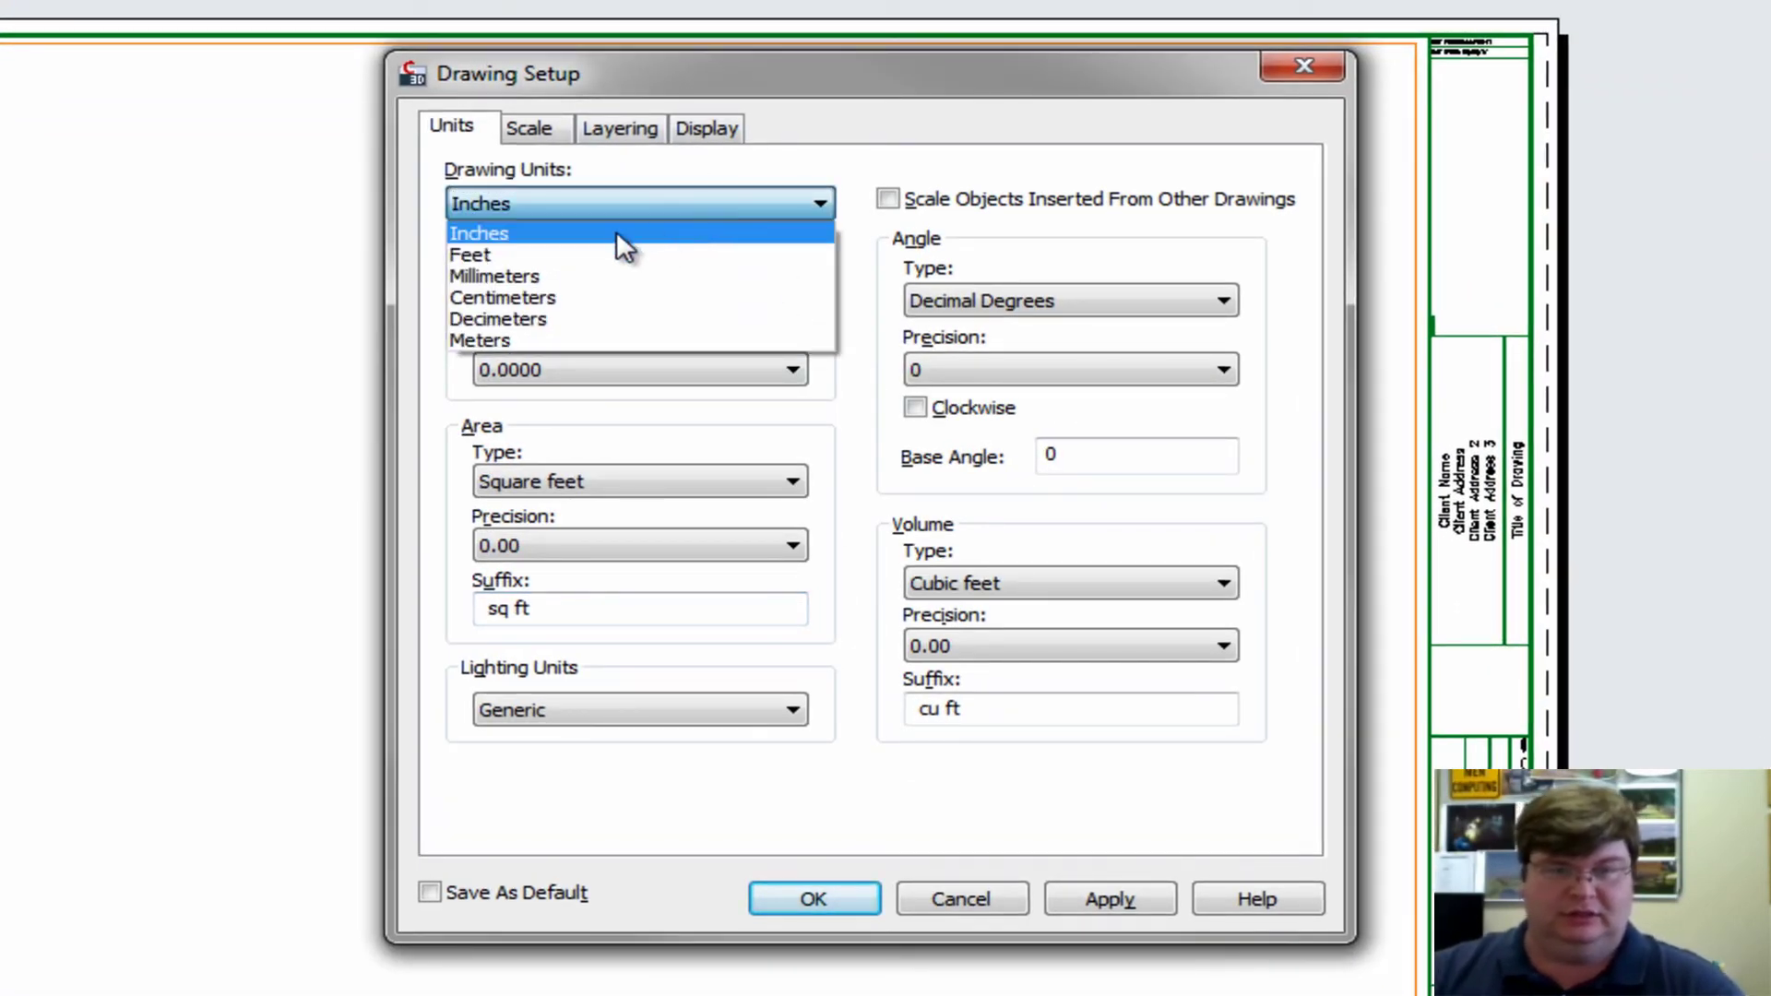
left_click(523, 257)
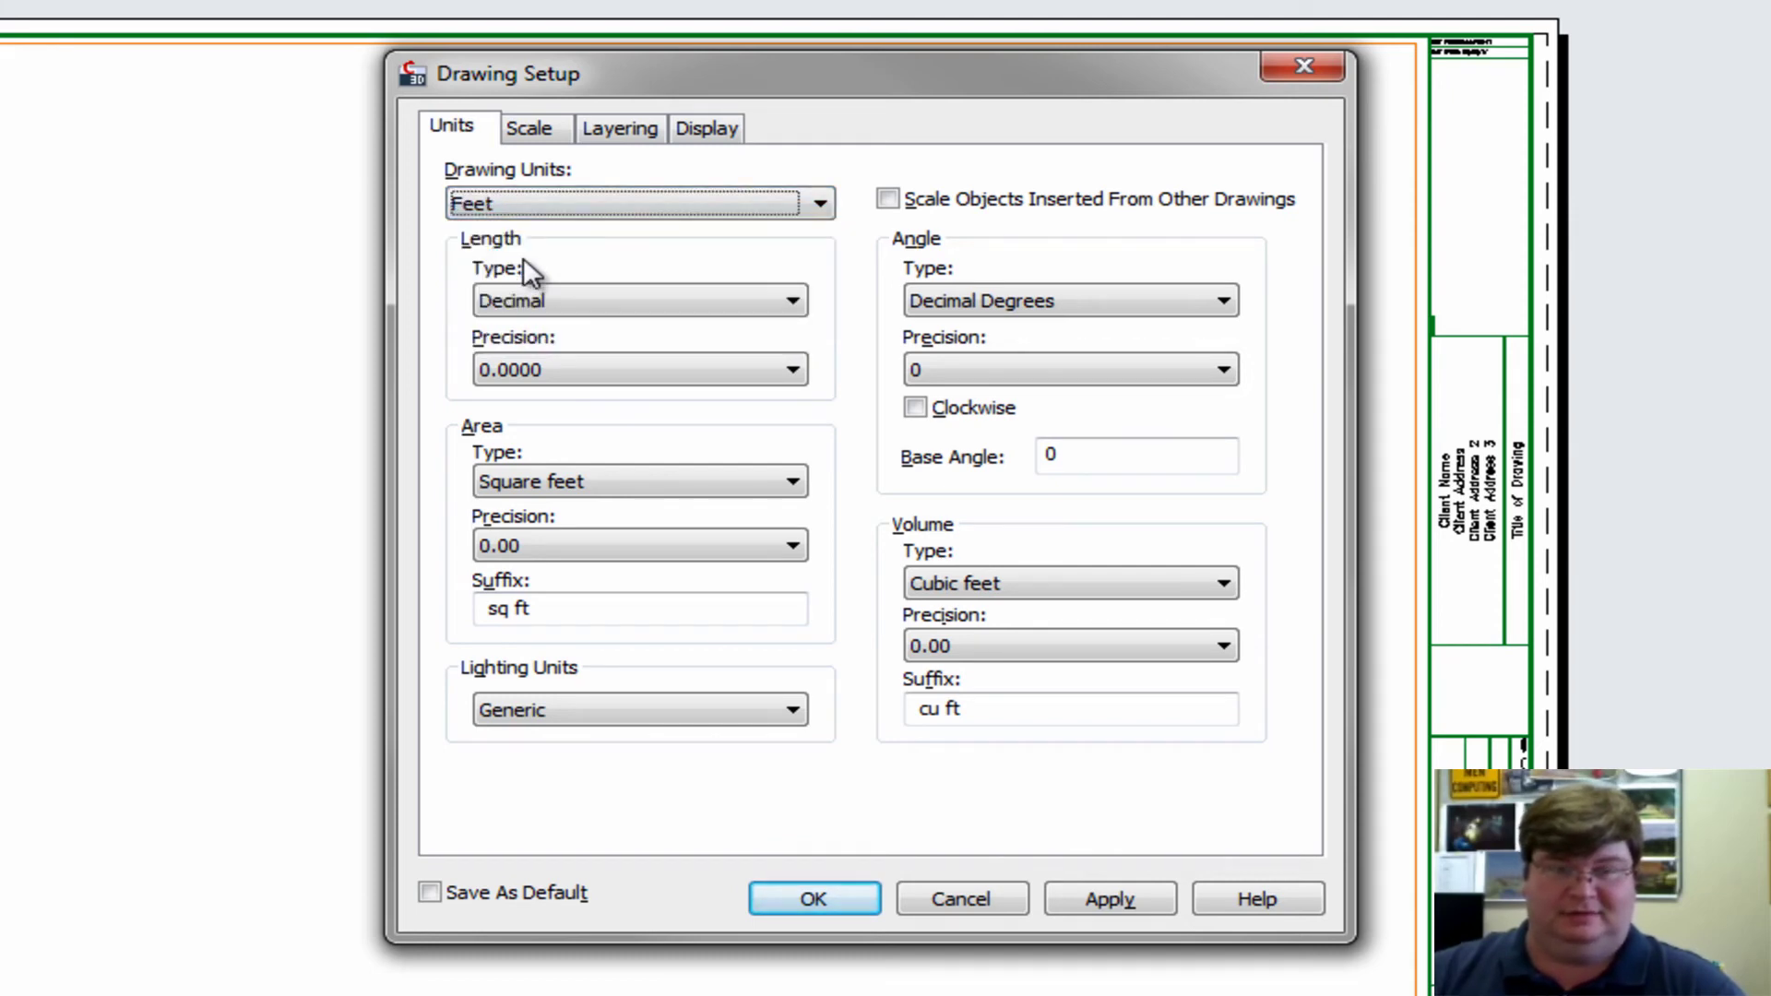
left_click(1096, 893)
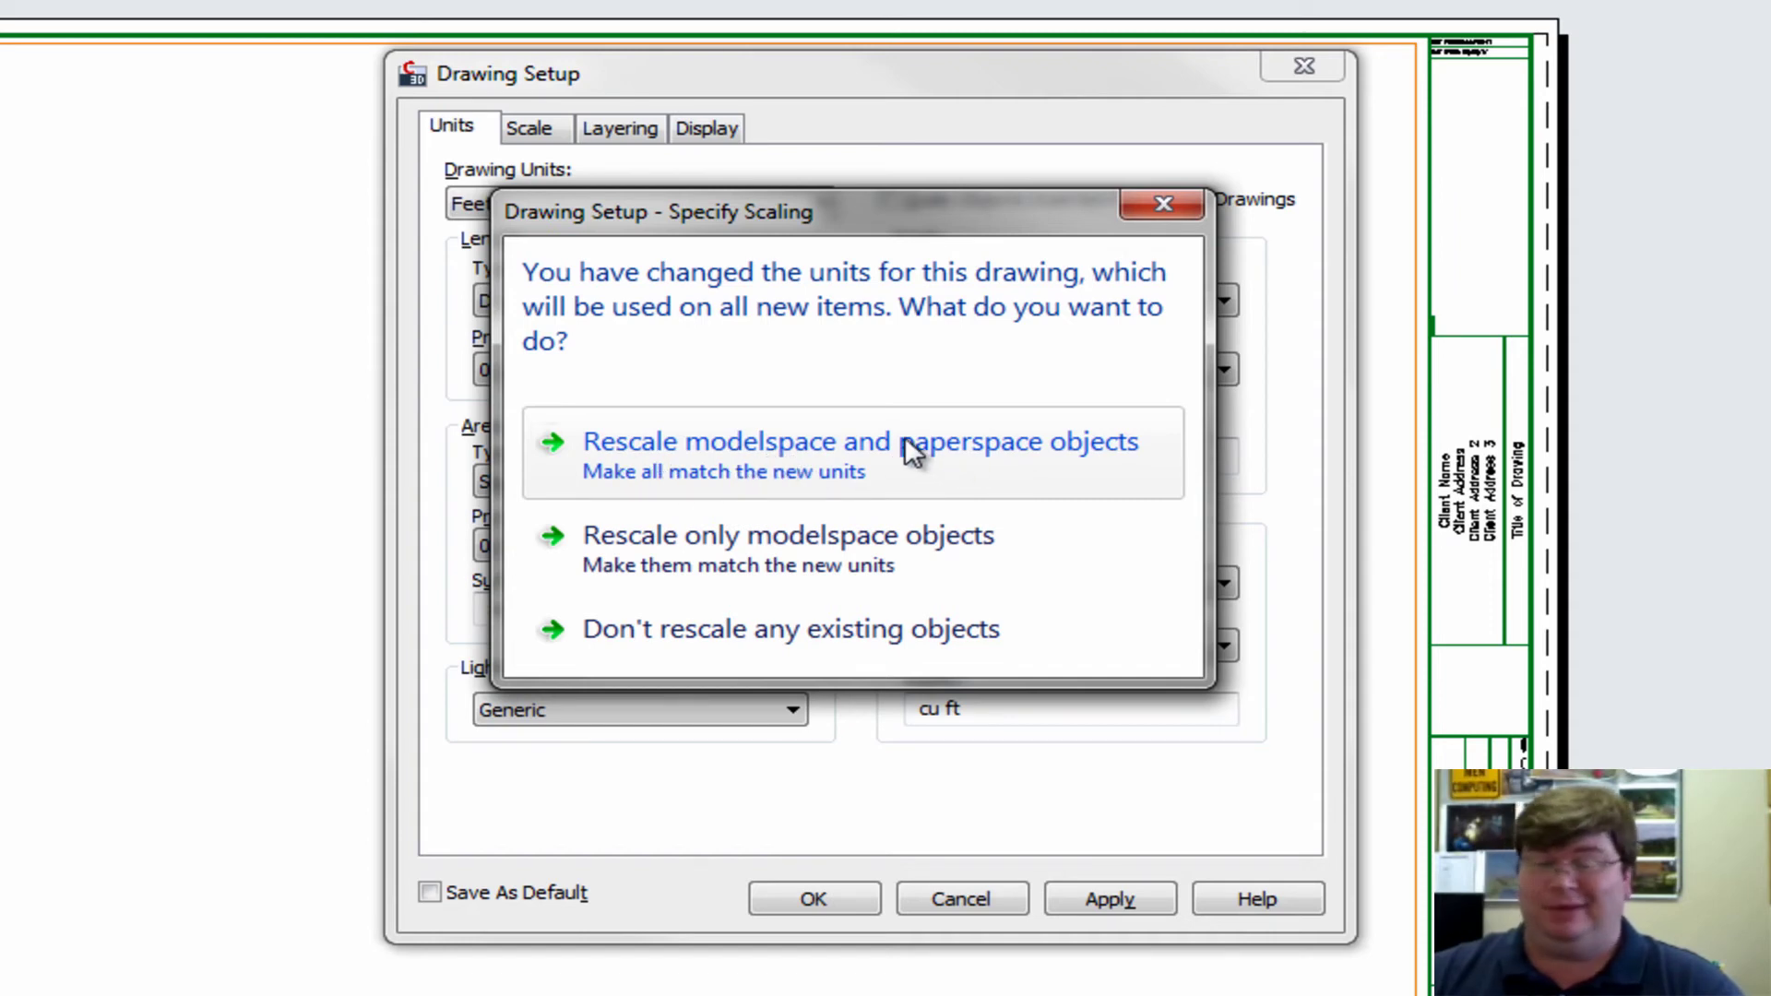
left_click(874, 447)
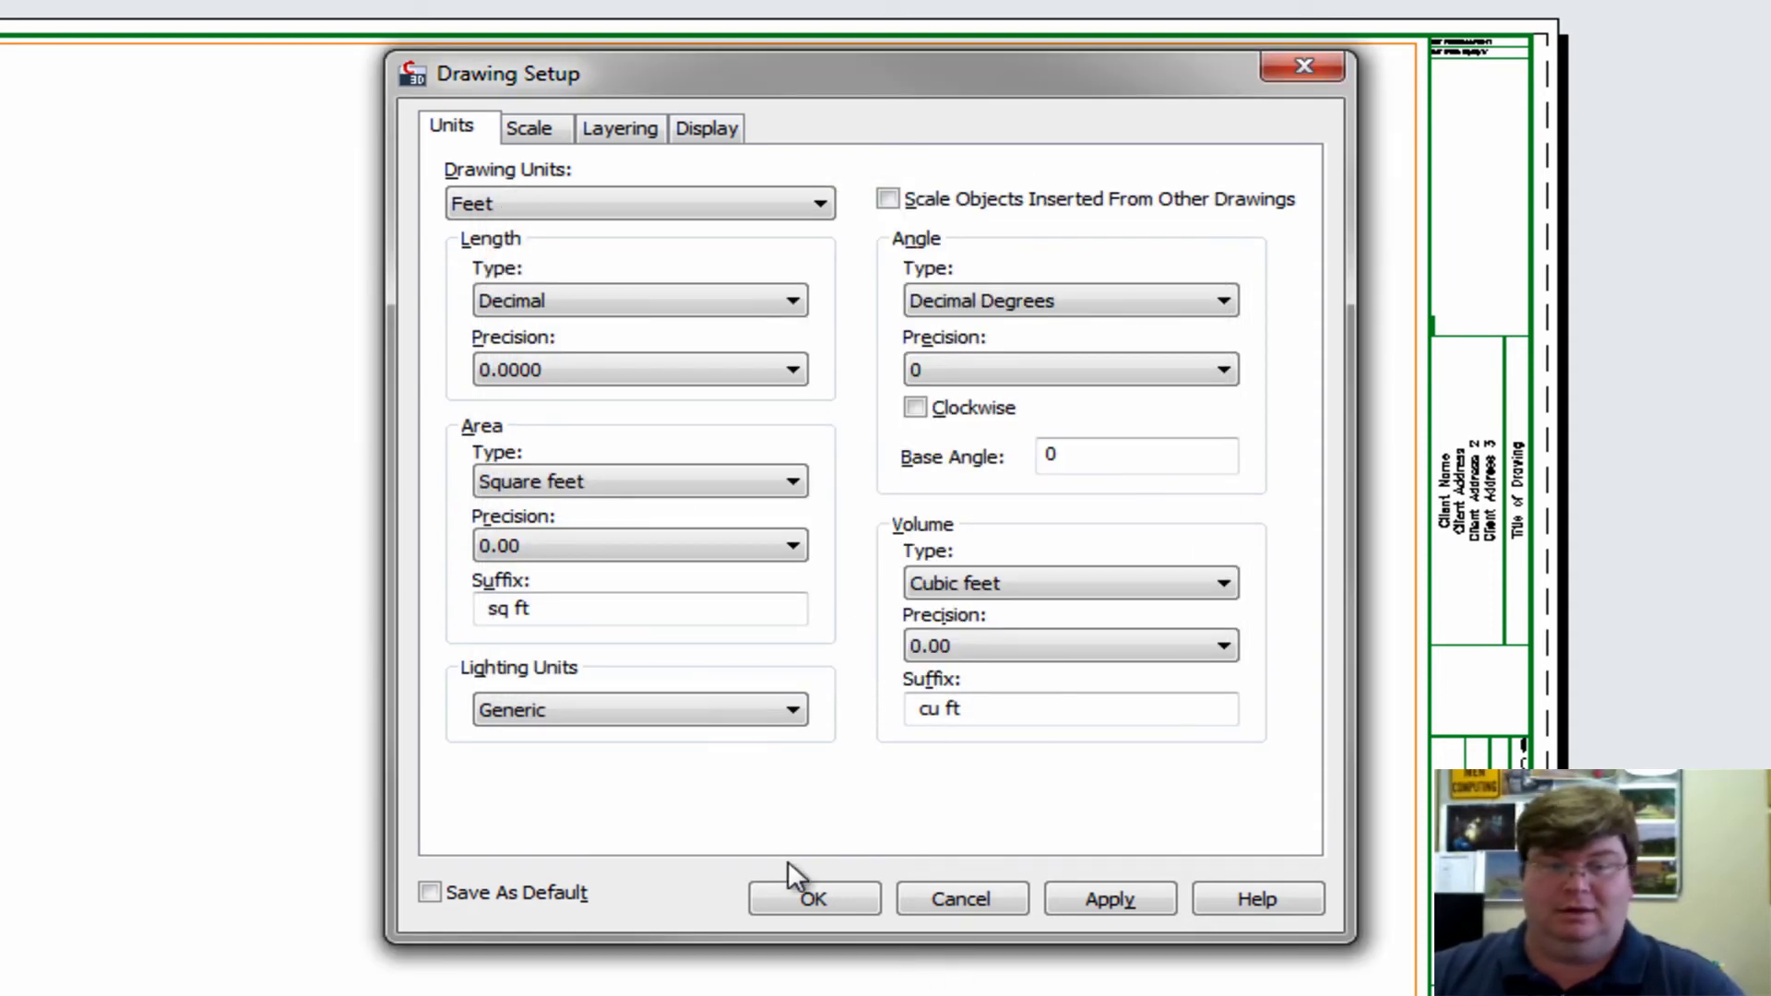
left_click(812, 891)
- Save the template over the existing 1050C - 24x36 - 2011.dwt, keeping its description, English measurement and unreconciled layers option
type("save")
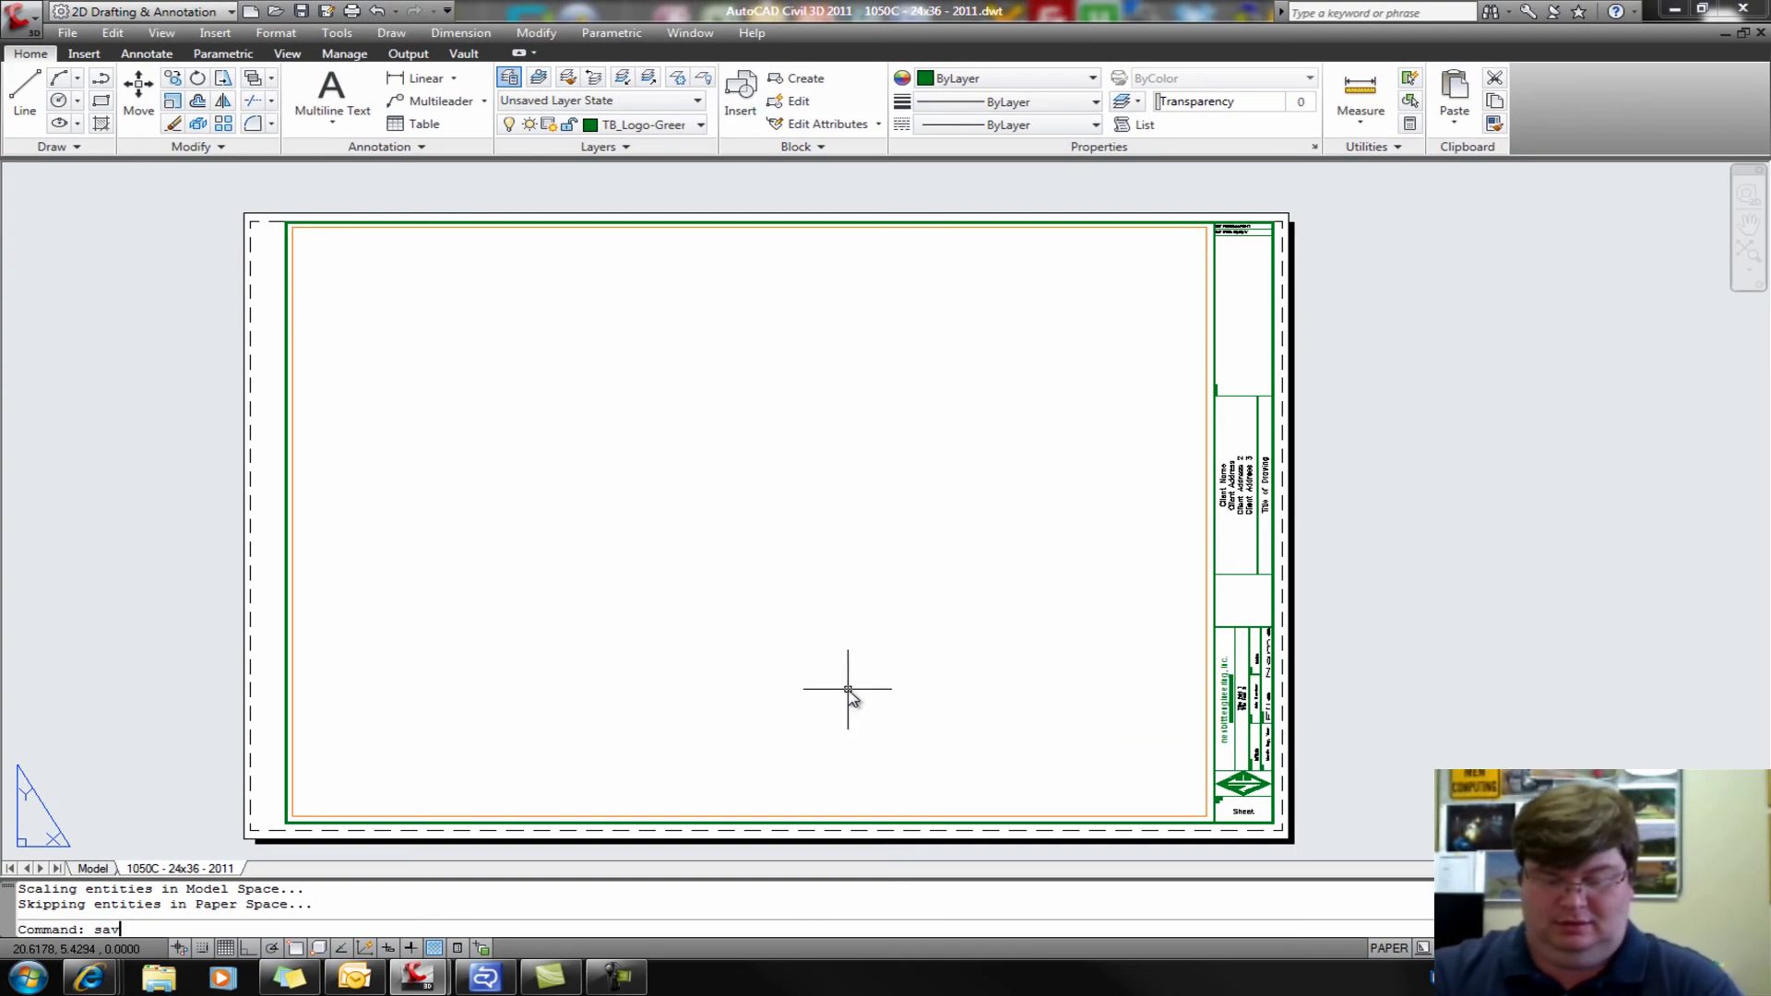
key("Return")
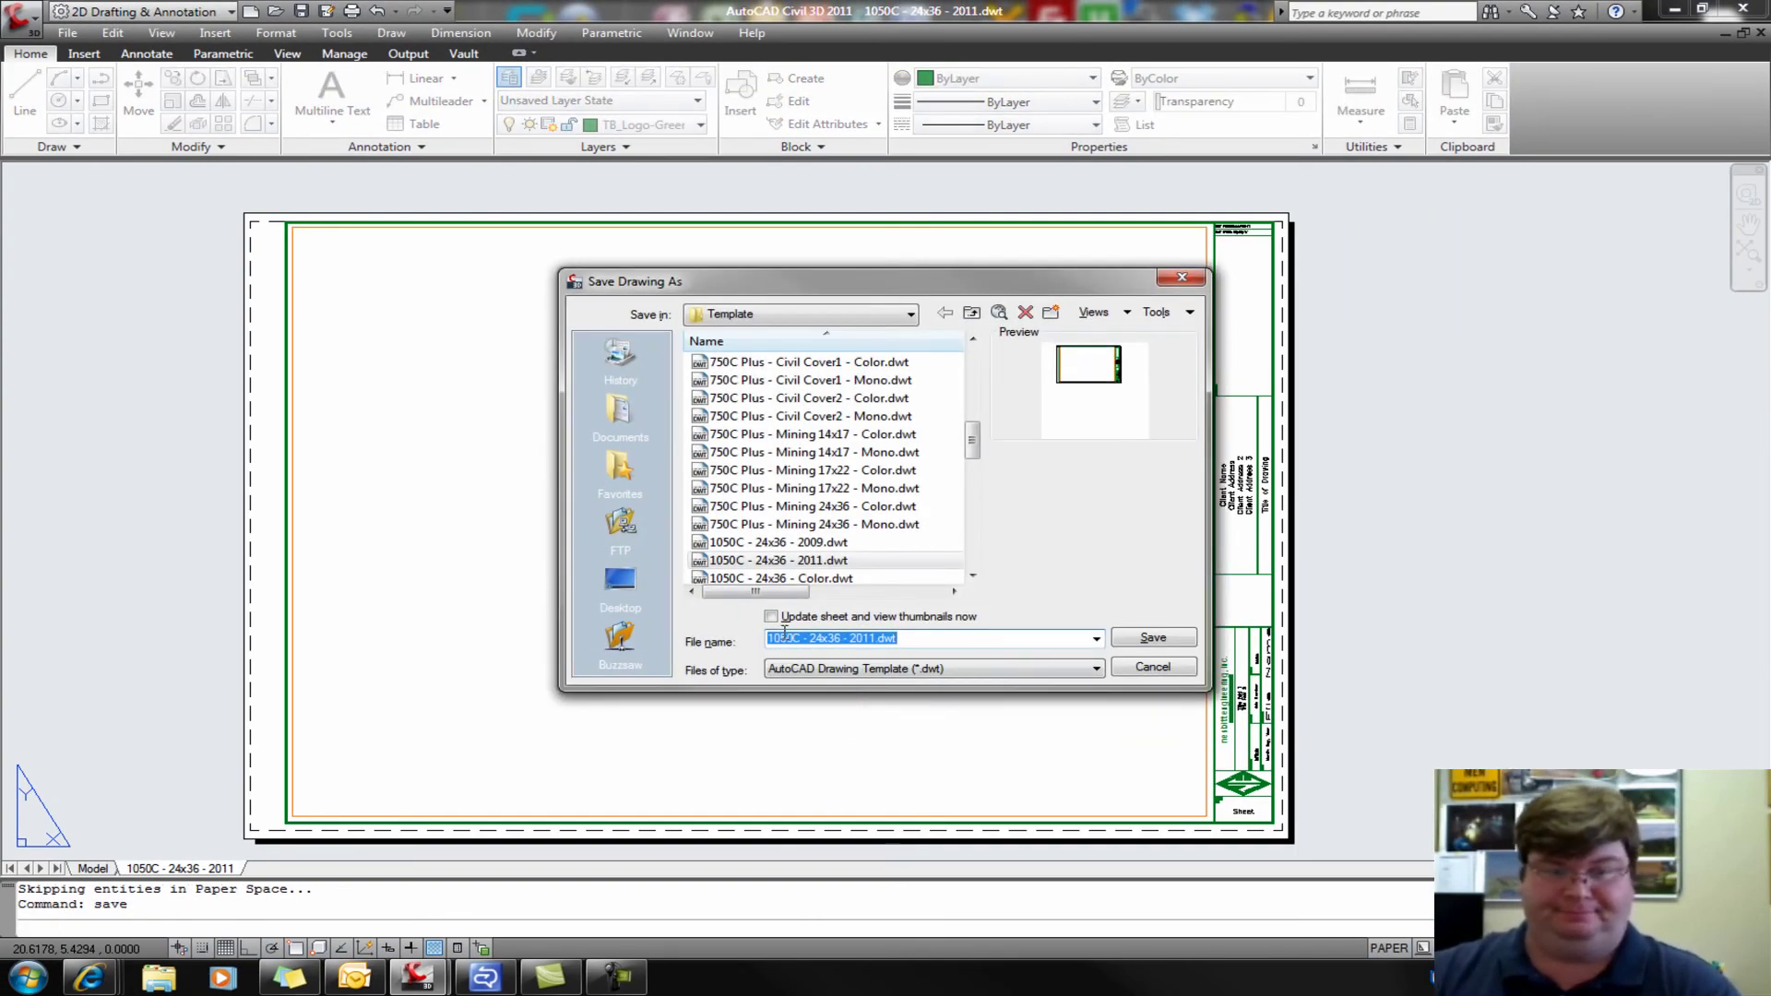
left_click(1151, 637)
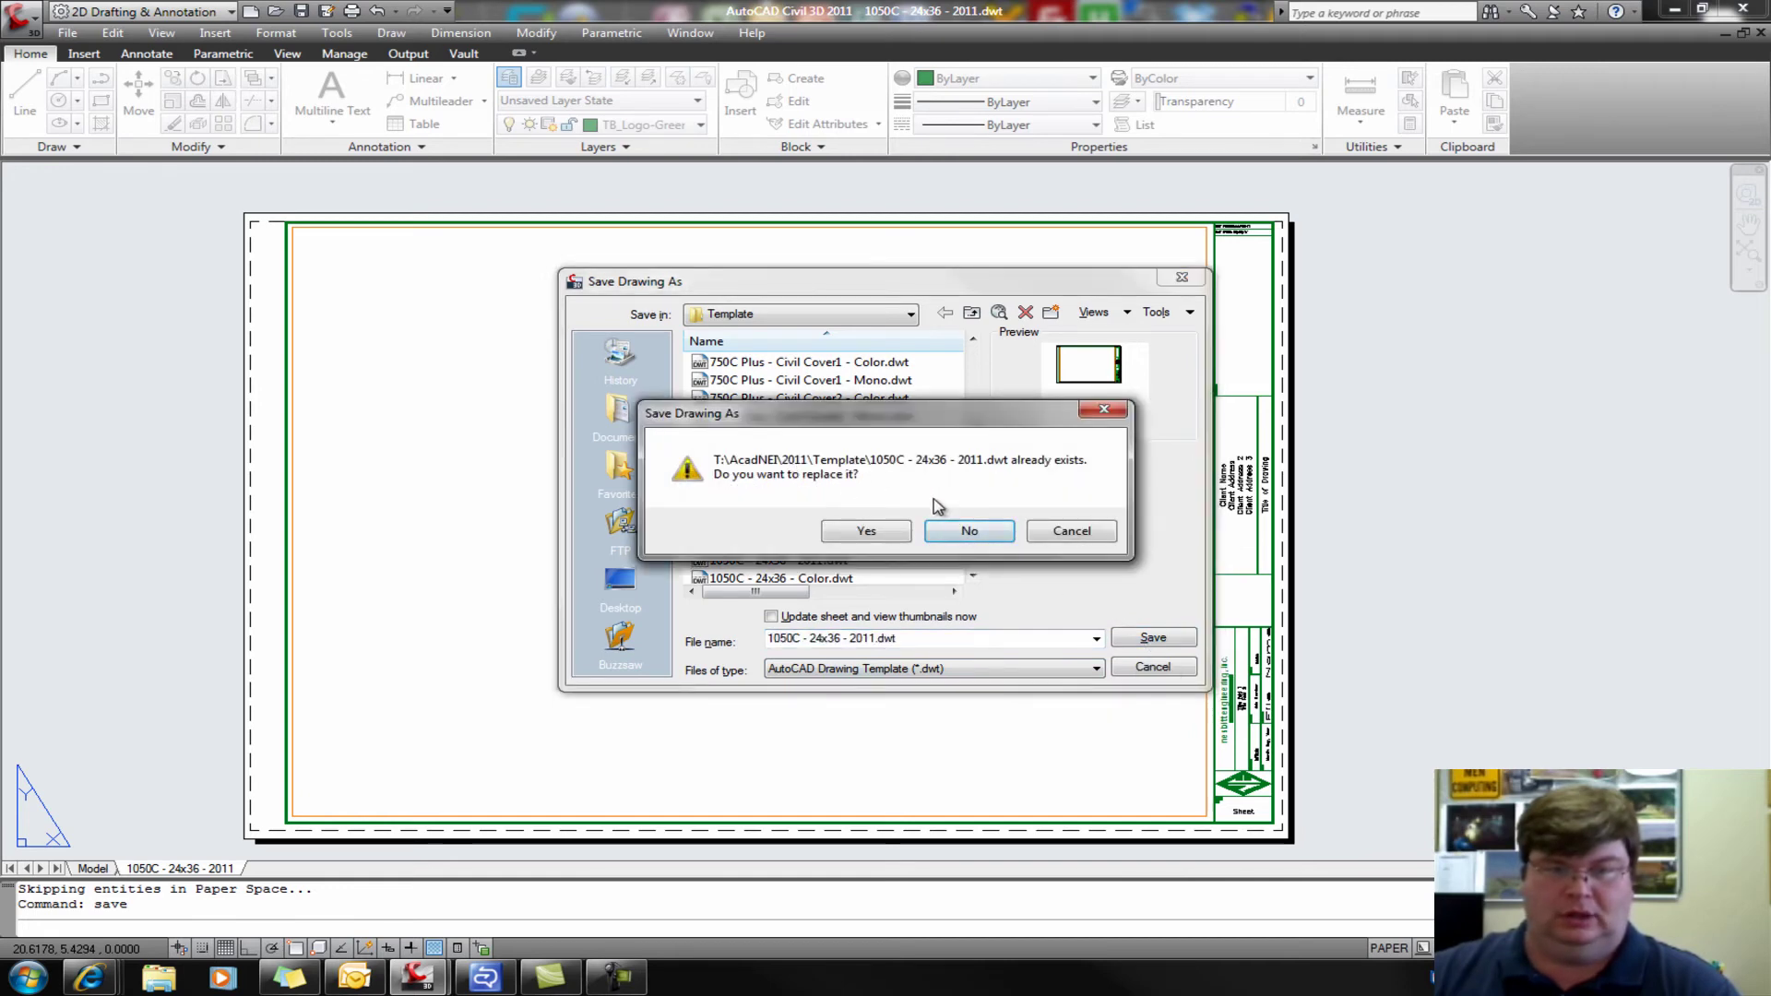
left_click(890, 534)
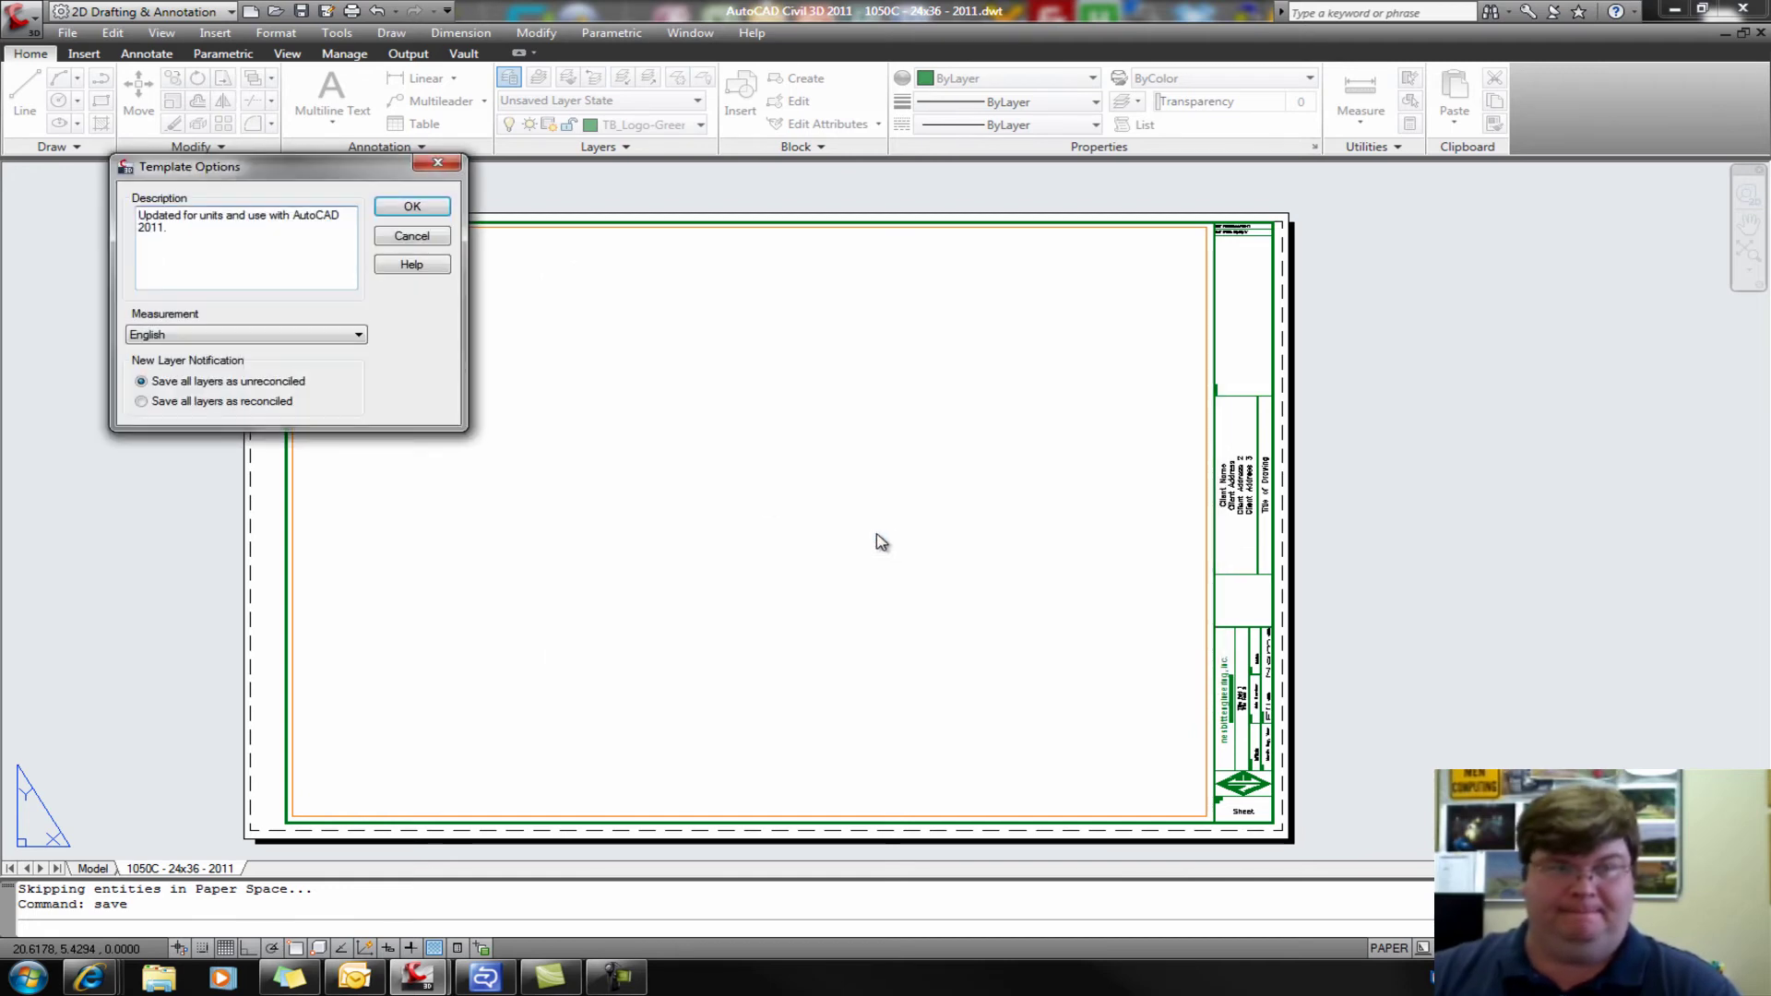
left_click(408, 209)
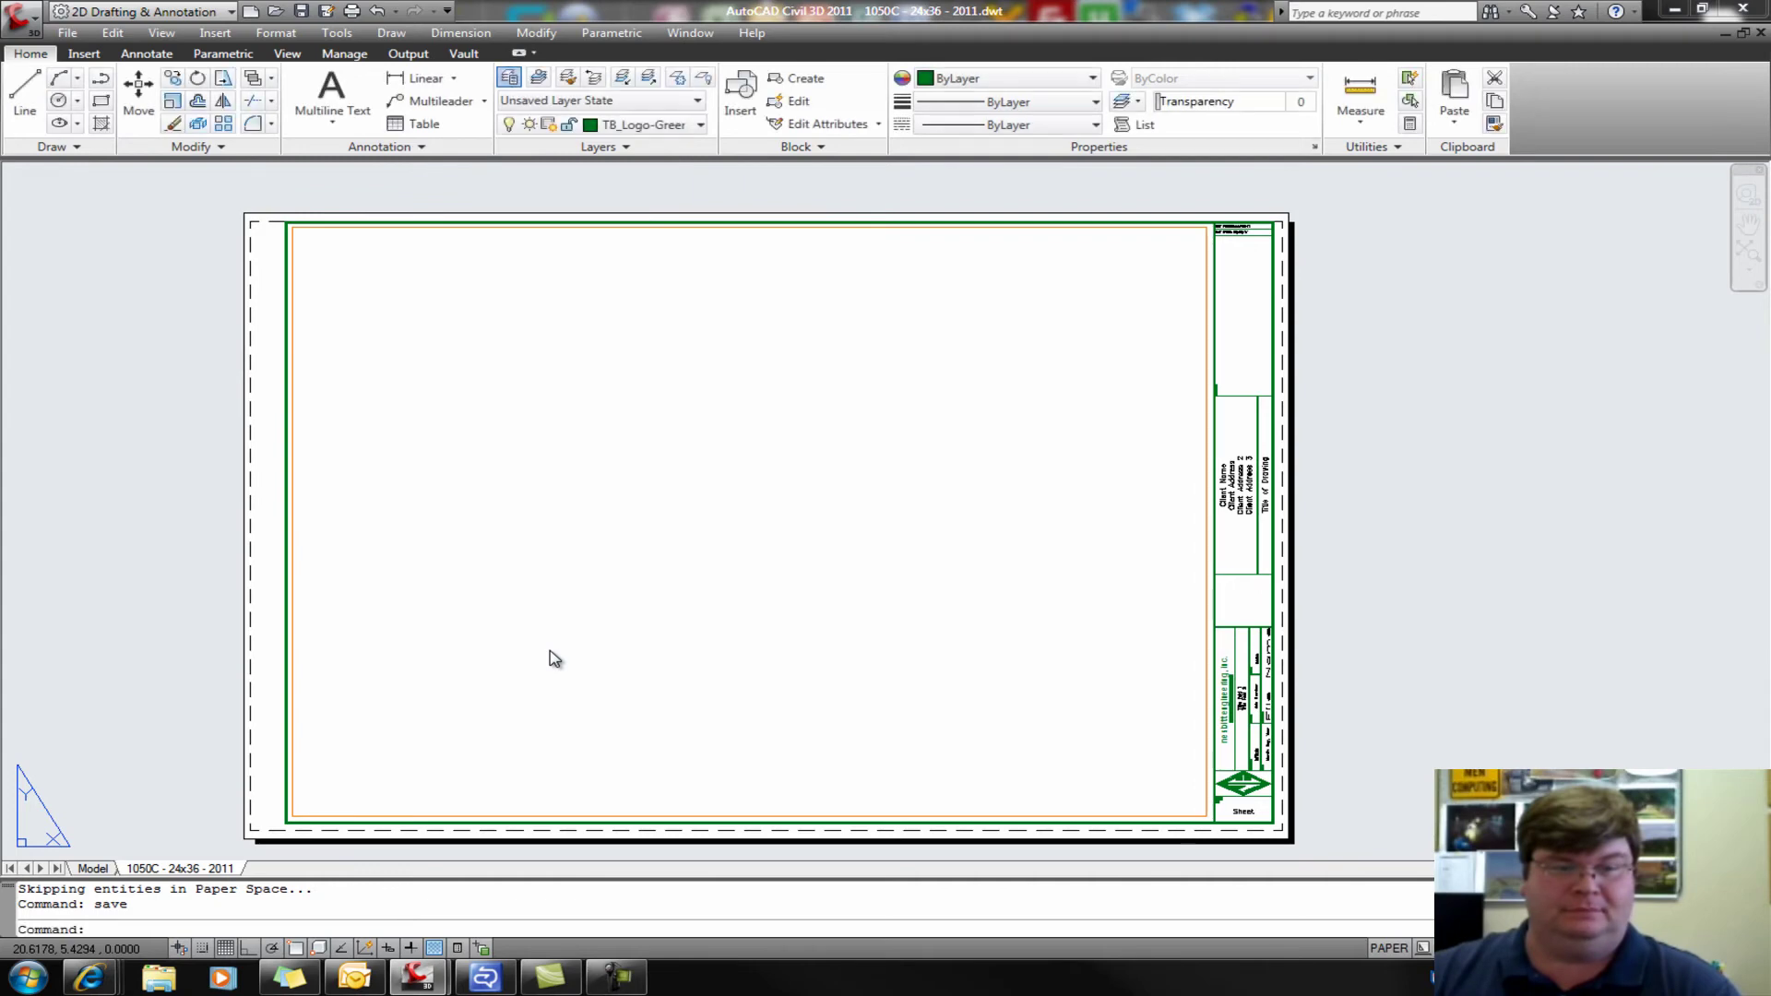
- Switch to Drawing5.dwg, insert the layout from the template 1050C - 24x36 - 2011.dwt and open the inserted layout
left_click(680, 35)
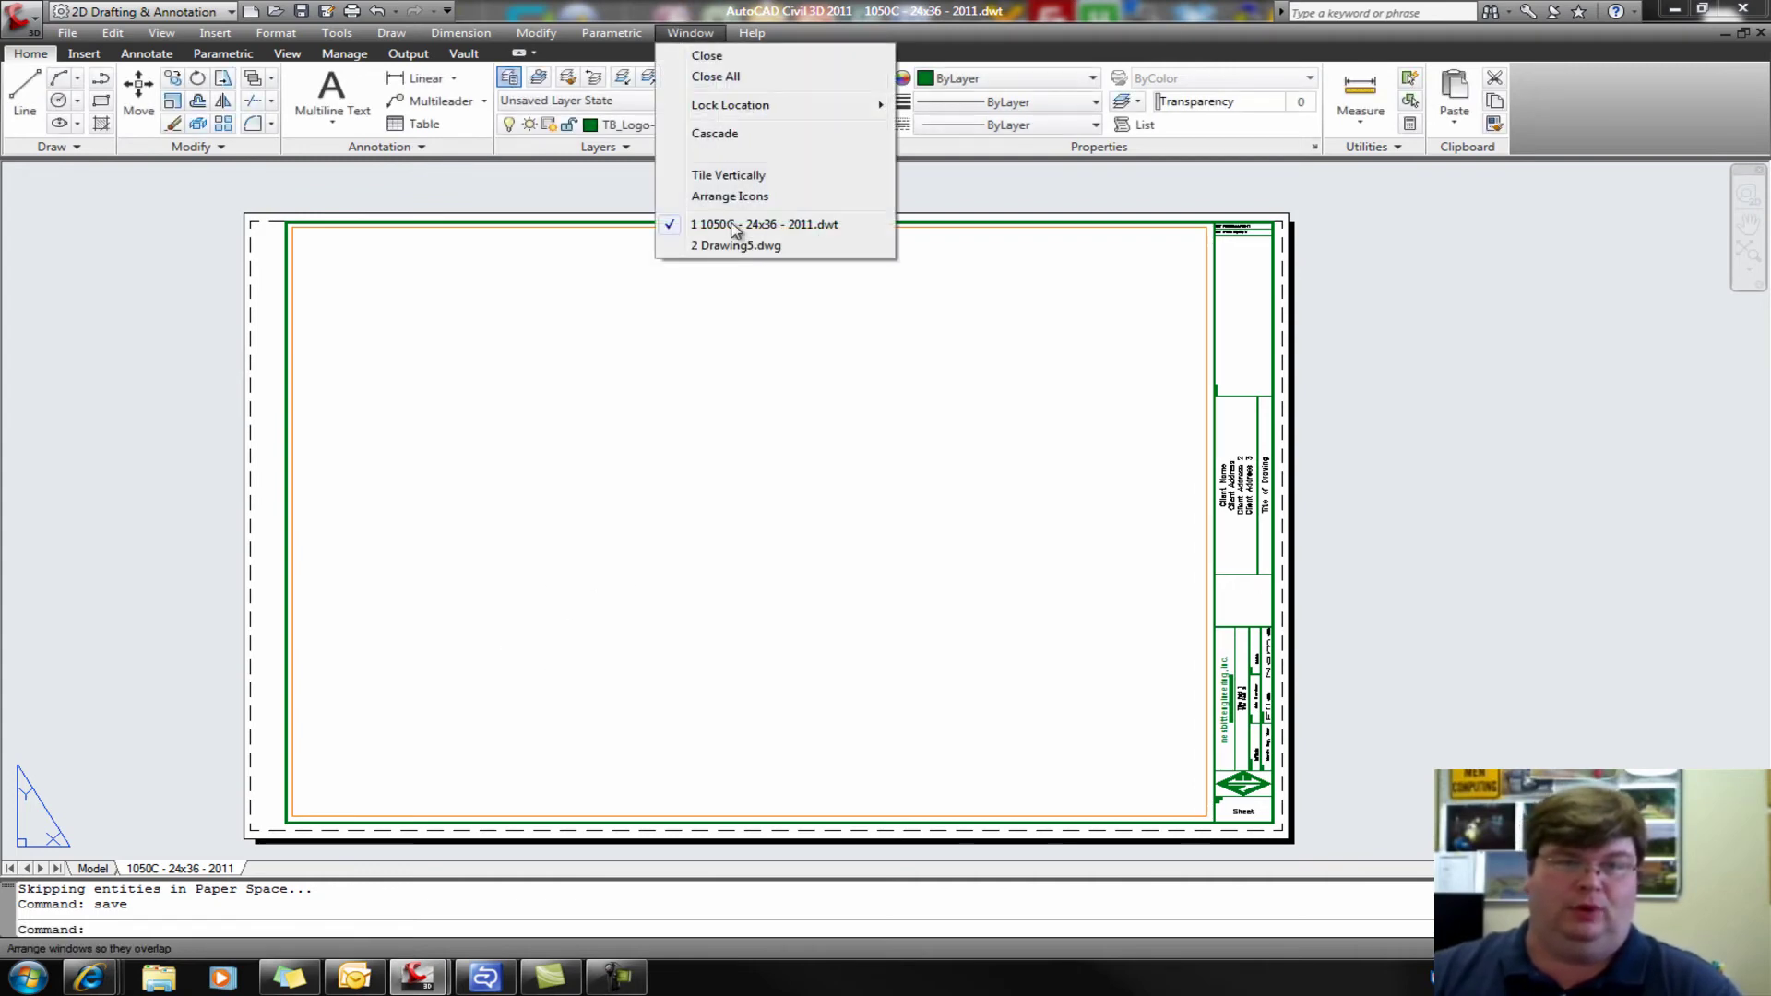
left_click(735, 246)
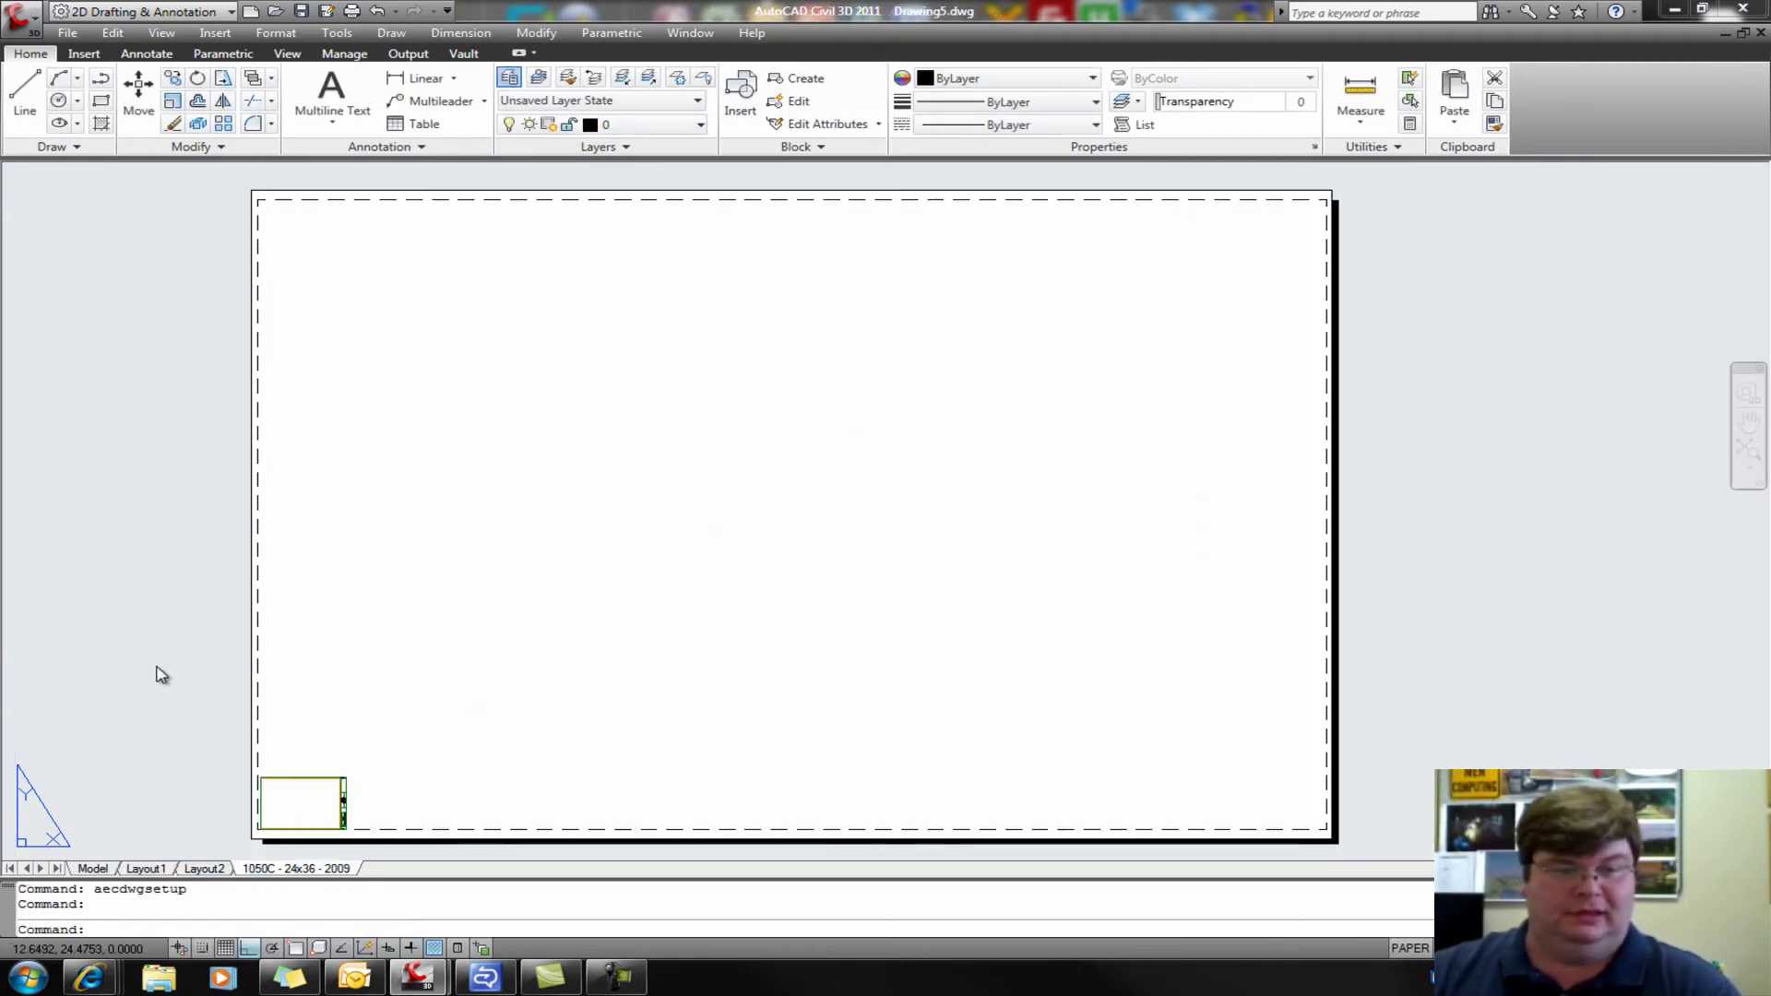
right_click(316, 874)
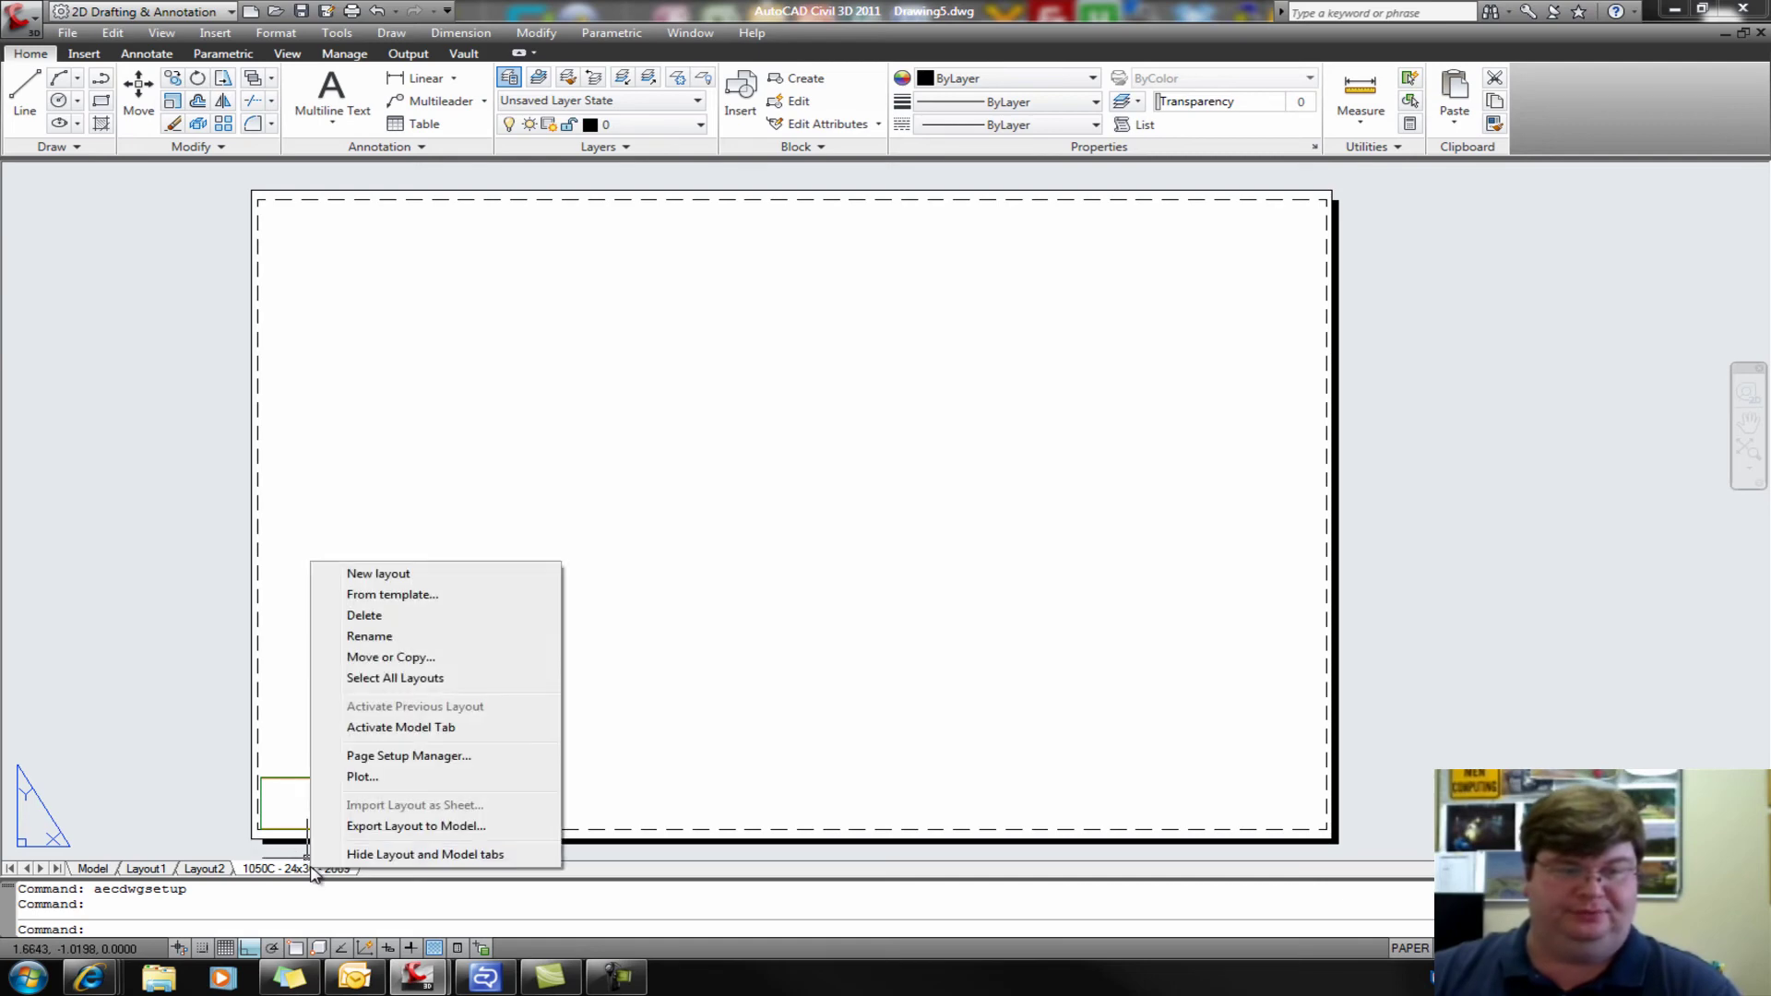
left_click(529, 592)
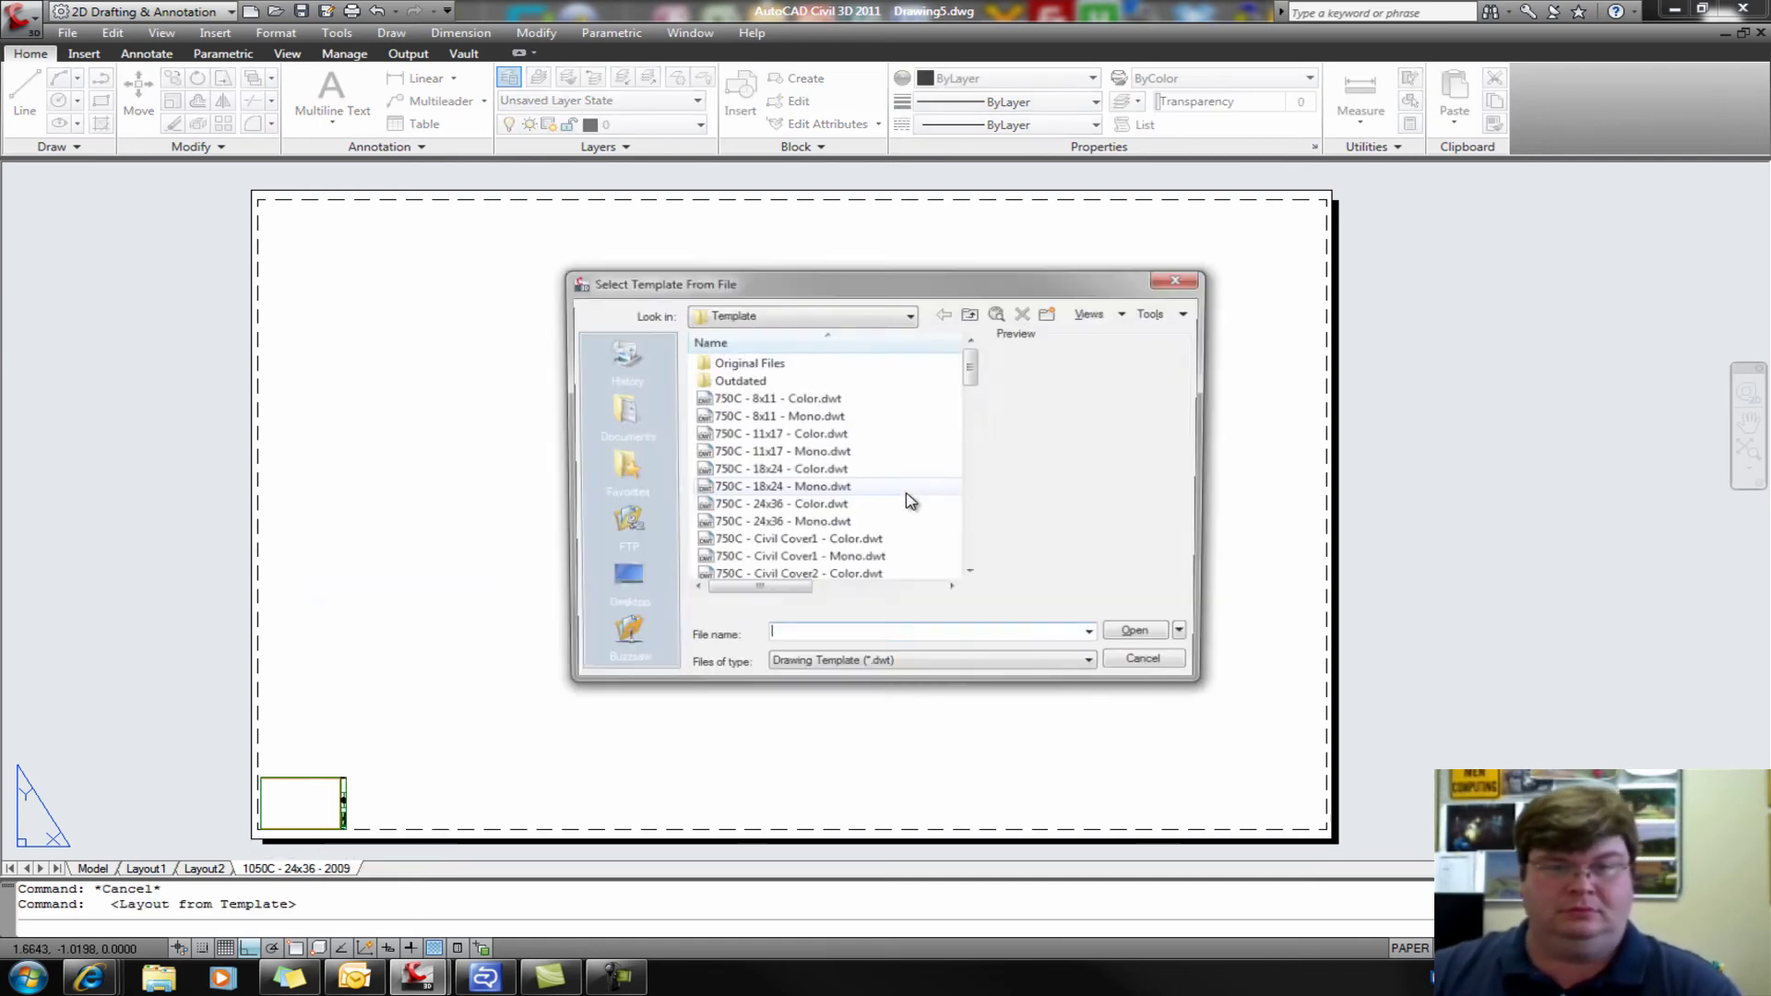
left_click_drag(971, 360, 976, 473)
left_click(752, 383)
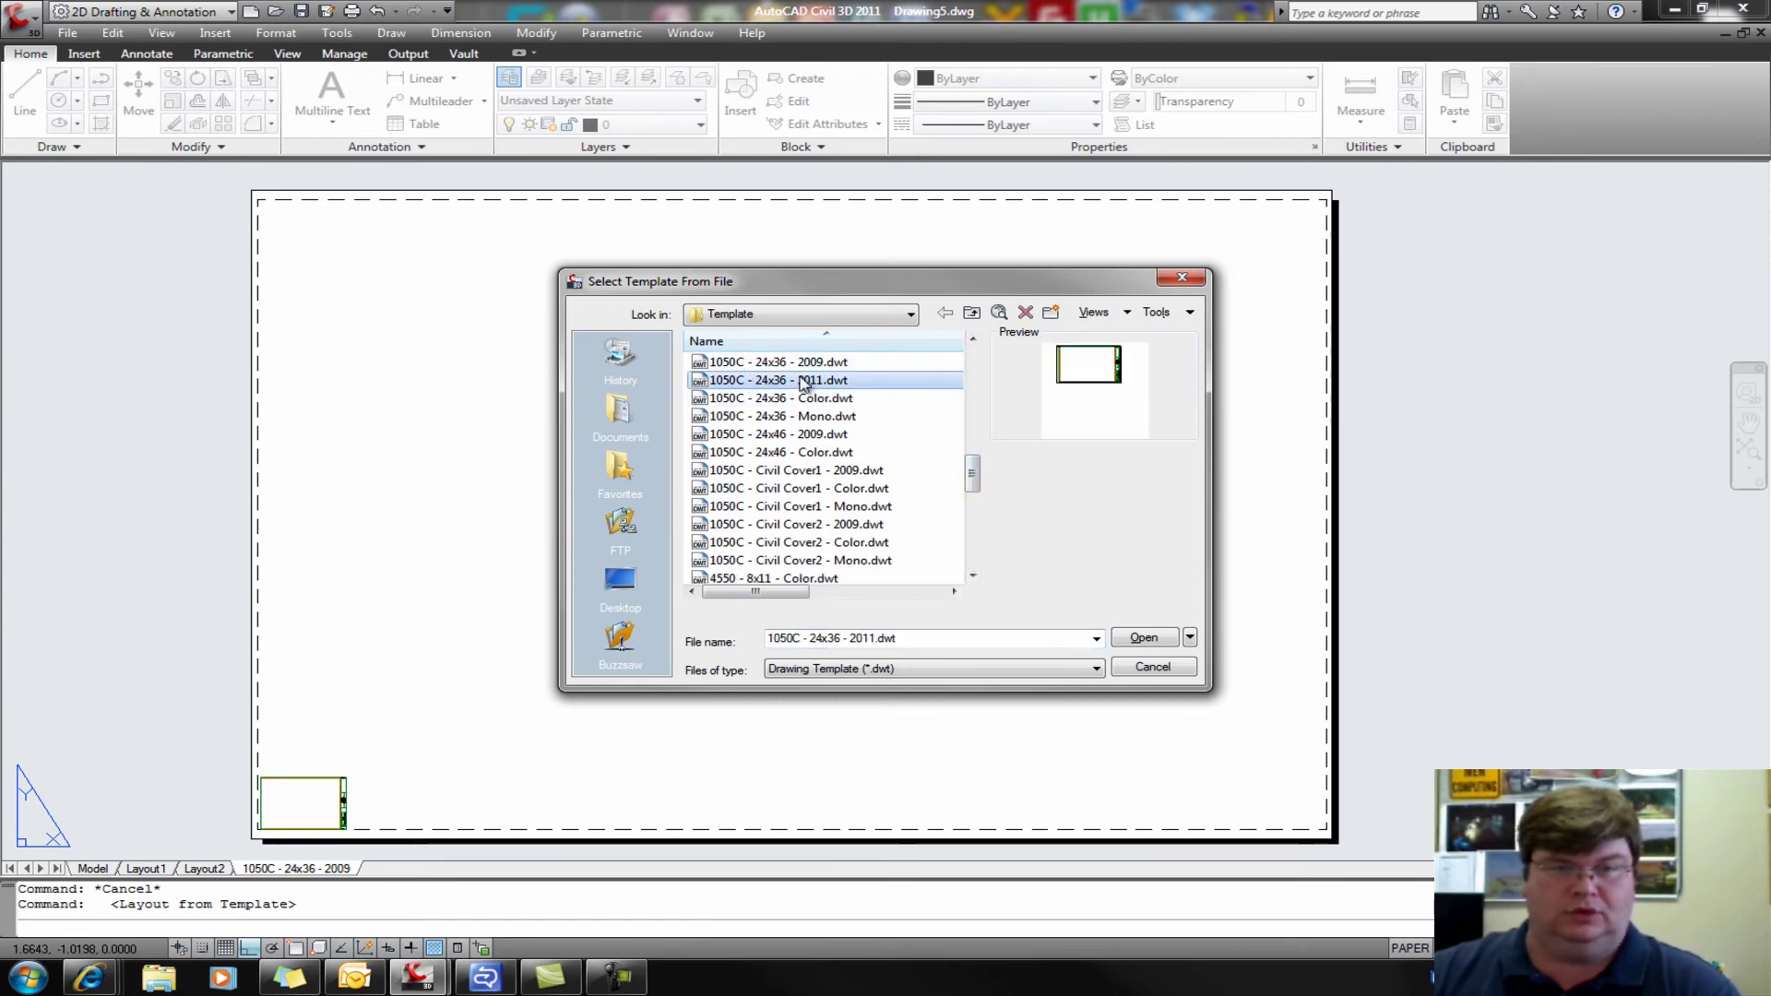
left_click(1142, 638)
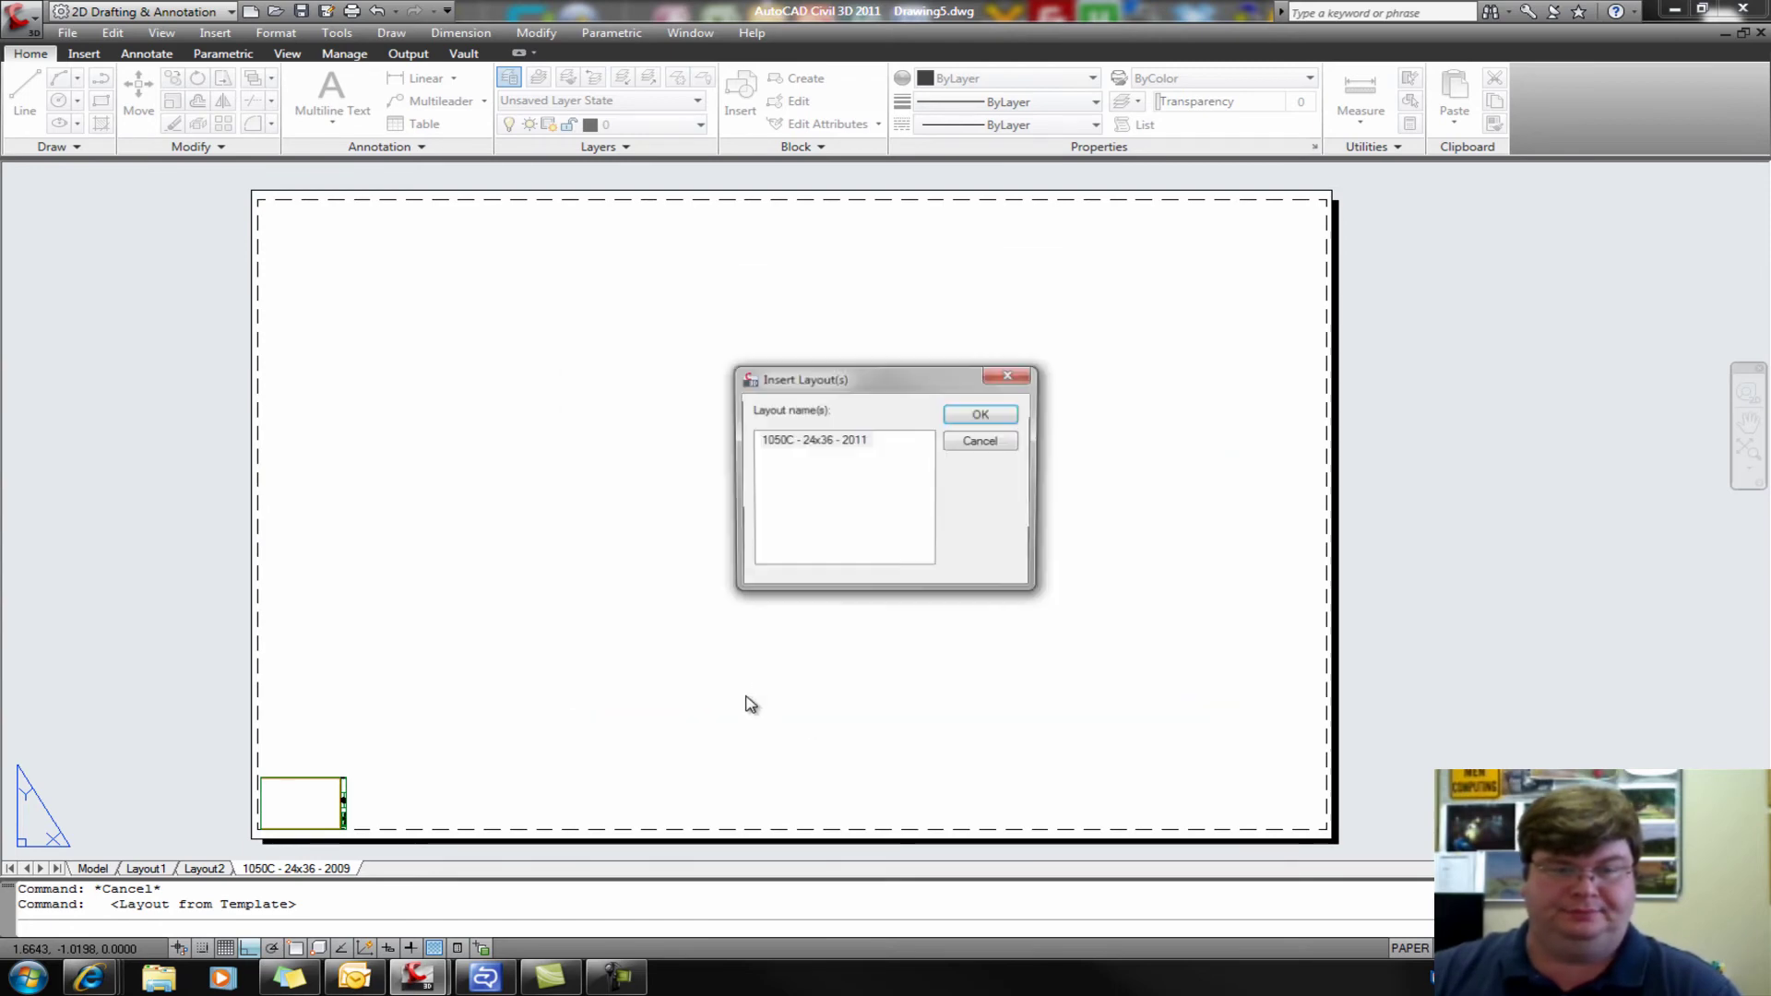
key("Return")
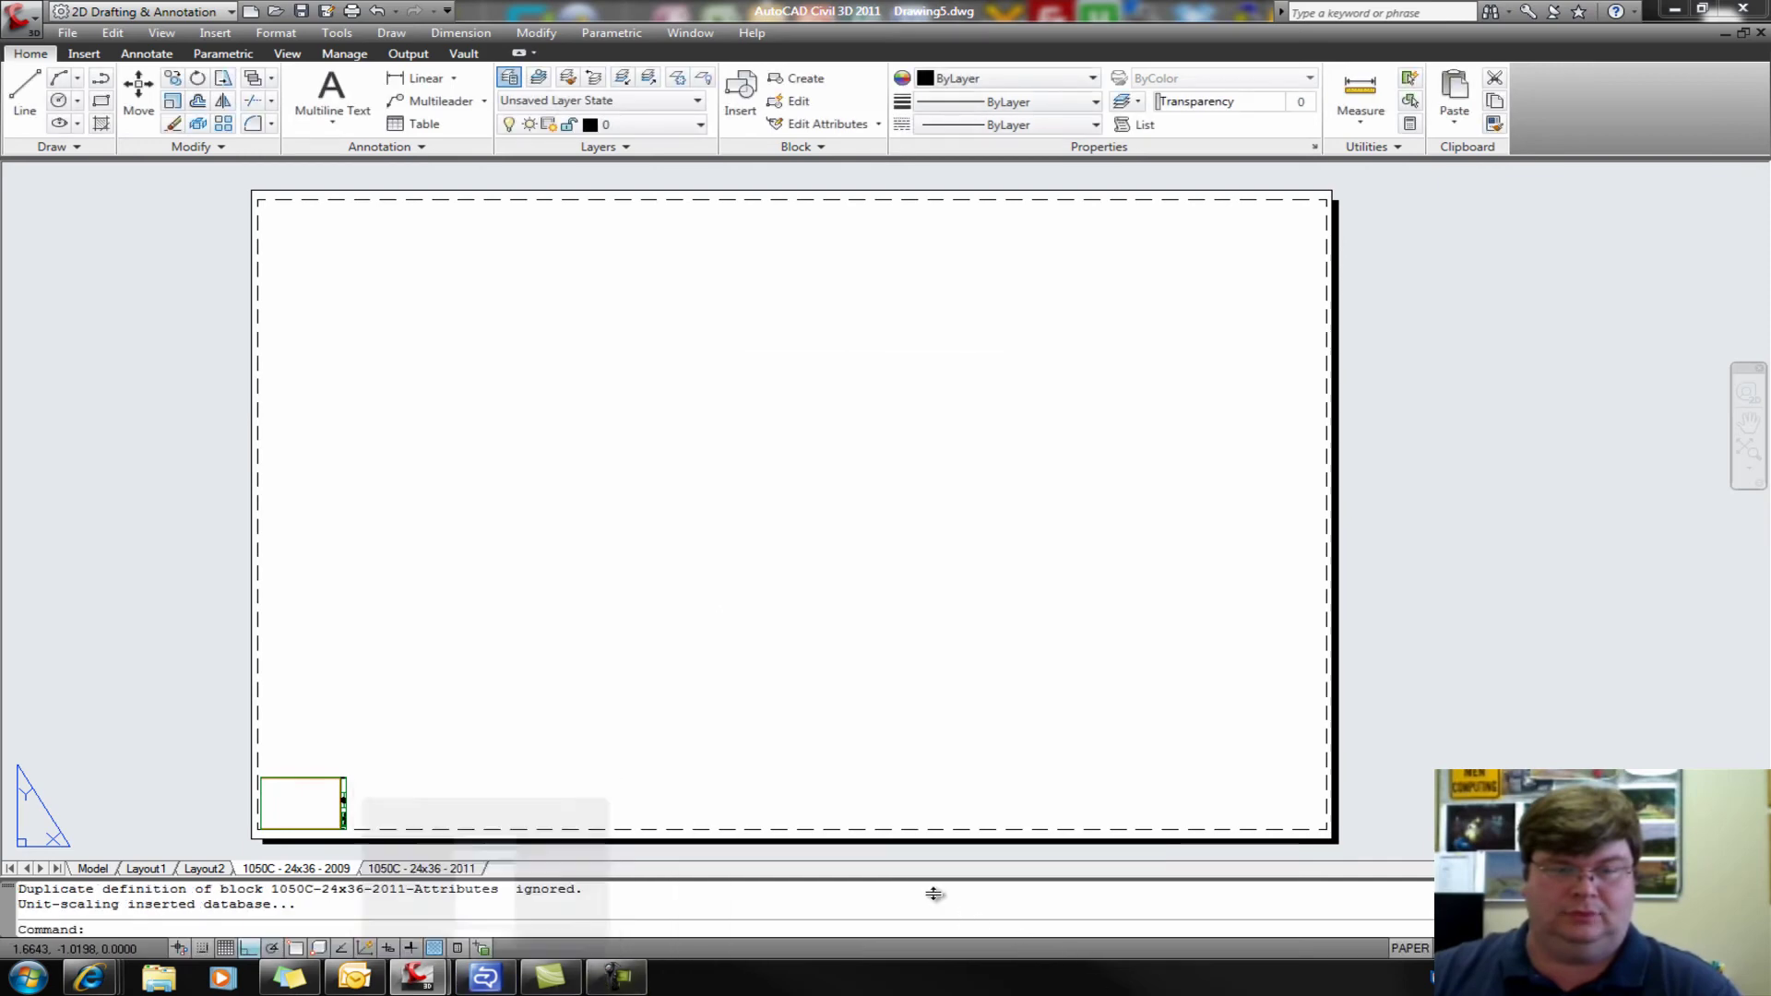
left_click(451, 870)
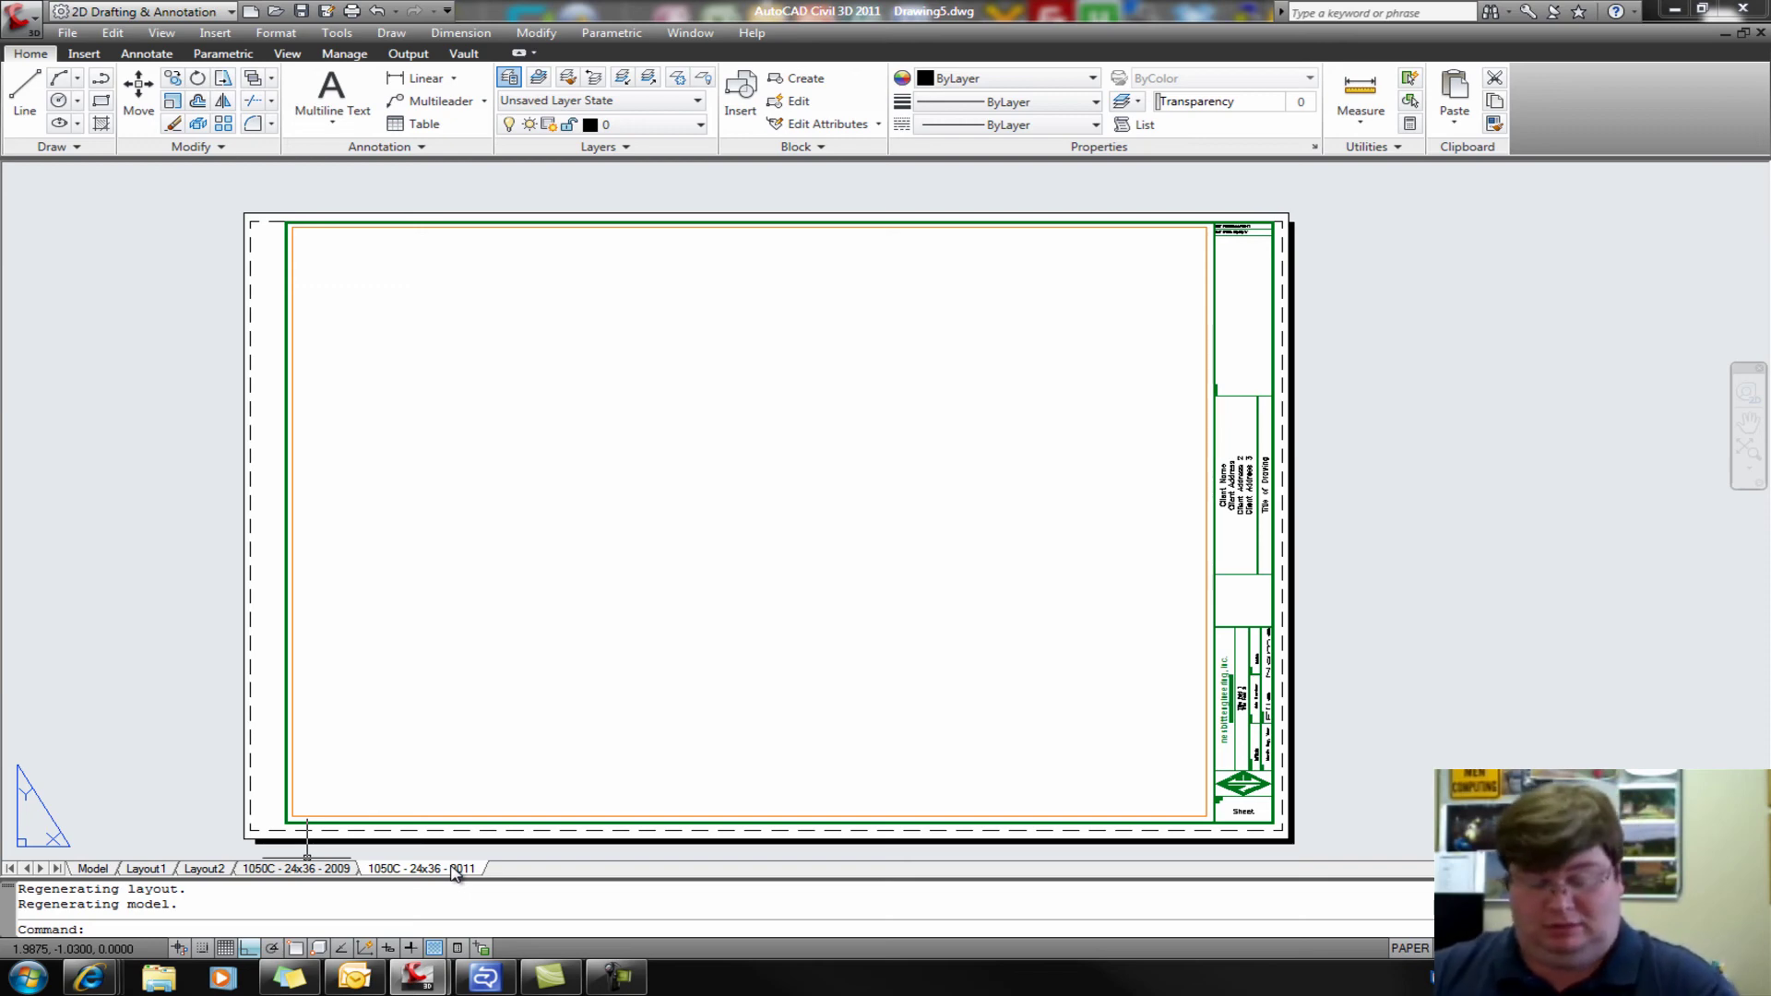
- Review the drawing setup units of Drawing5.dwg with aecdwgsetup from the inserted 2011 layout, then cancel without changes
type("aecdwgc")
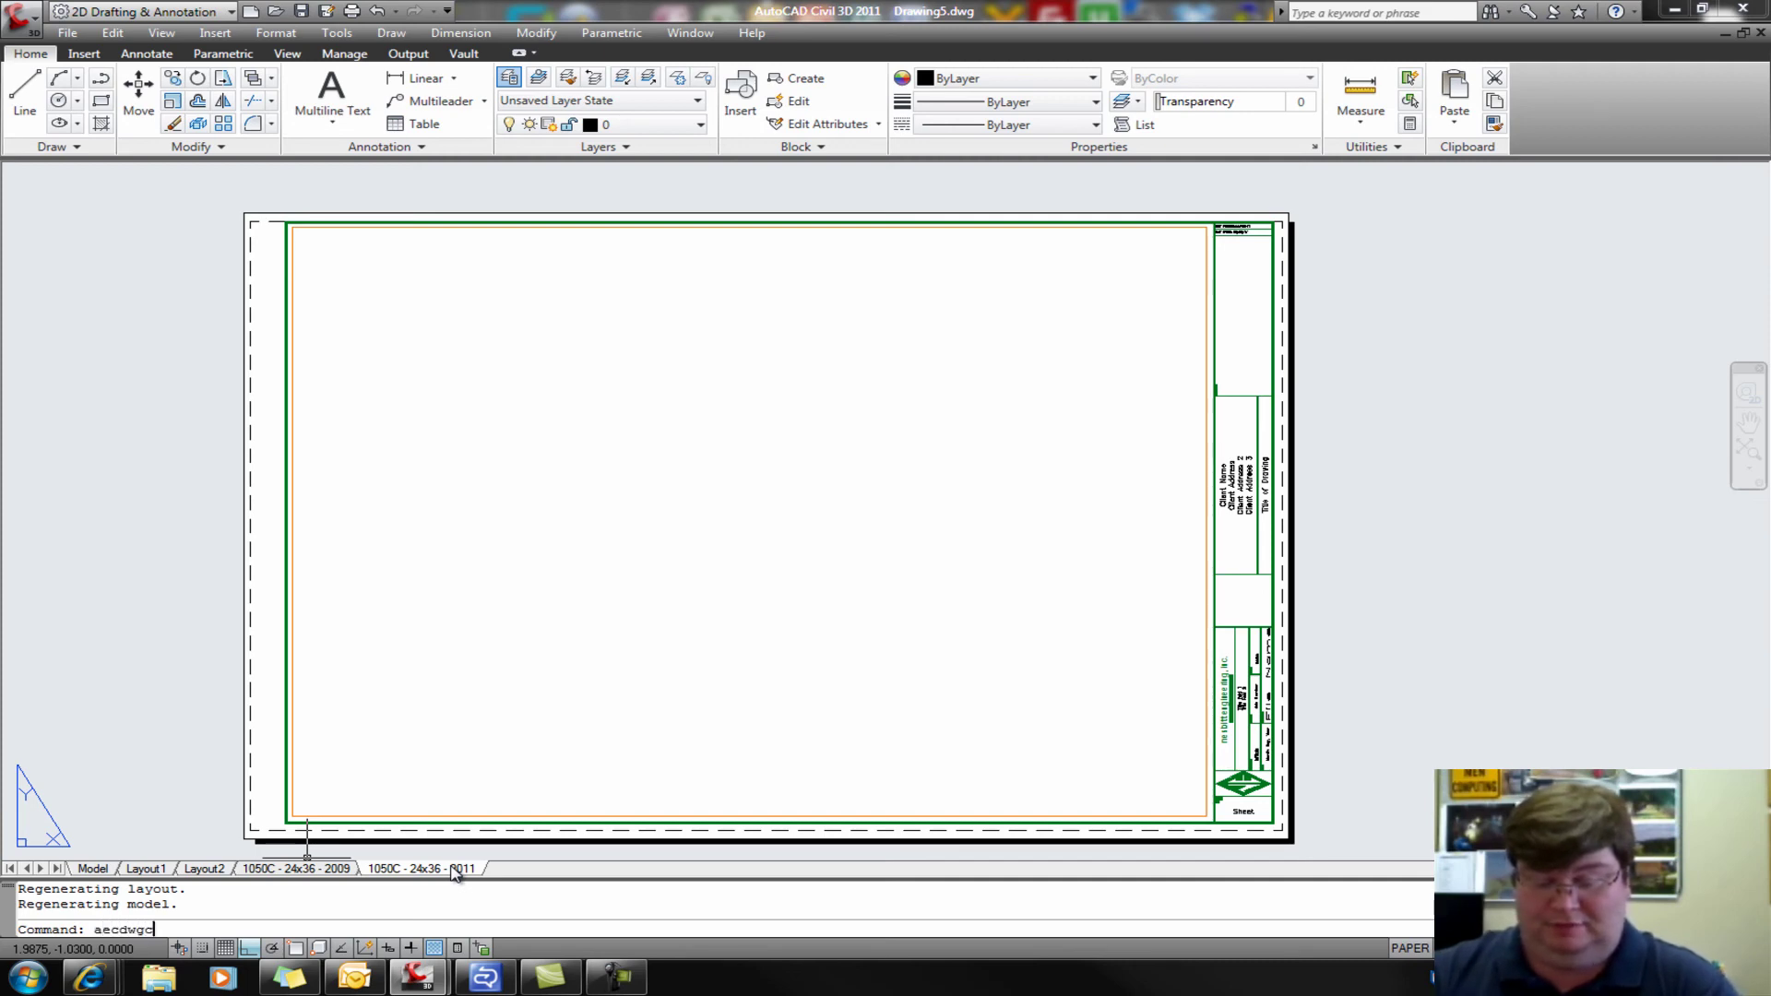
type("etup")
key("Return")
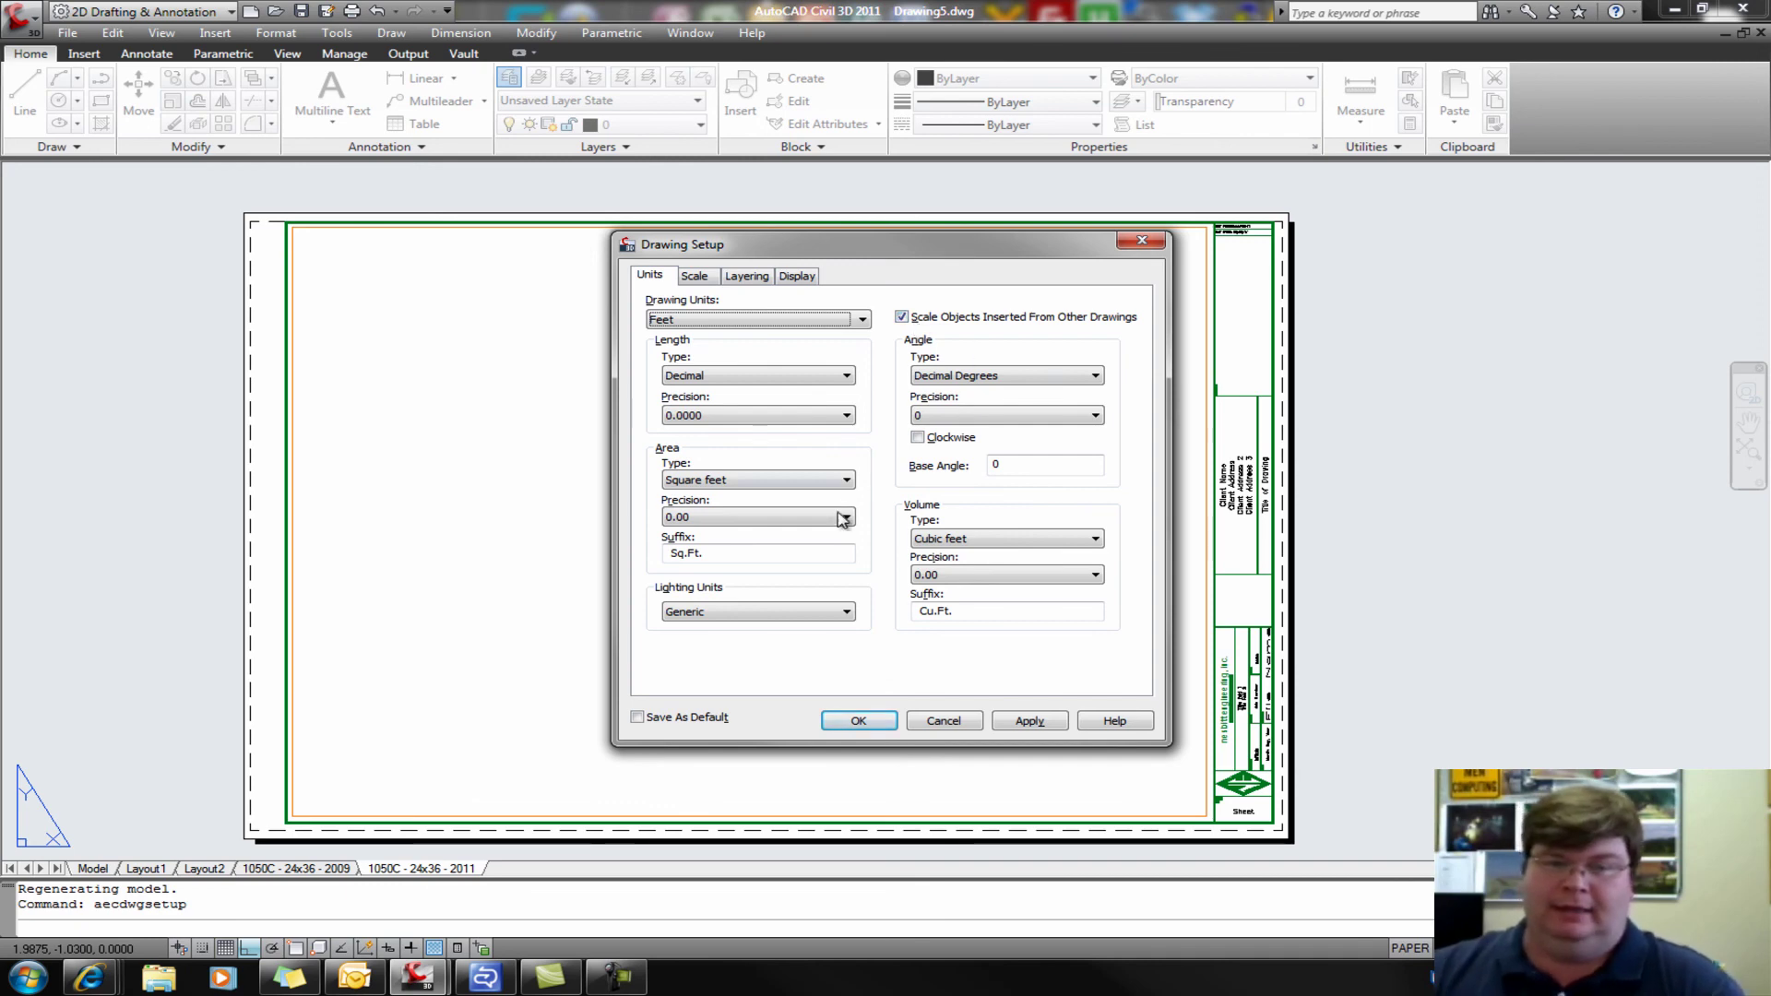
left_click(975, 725)
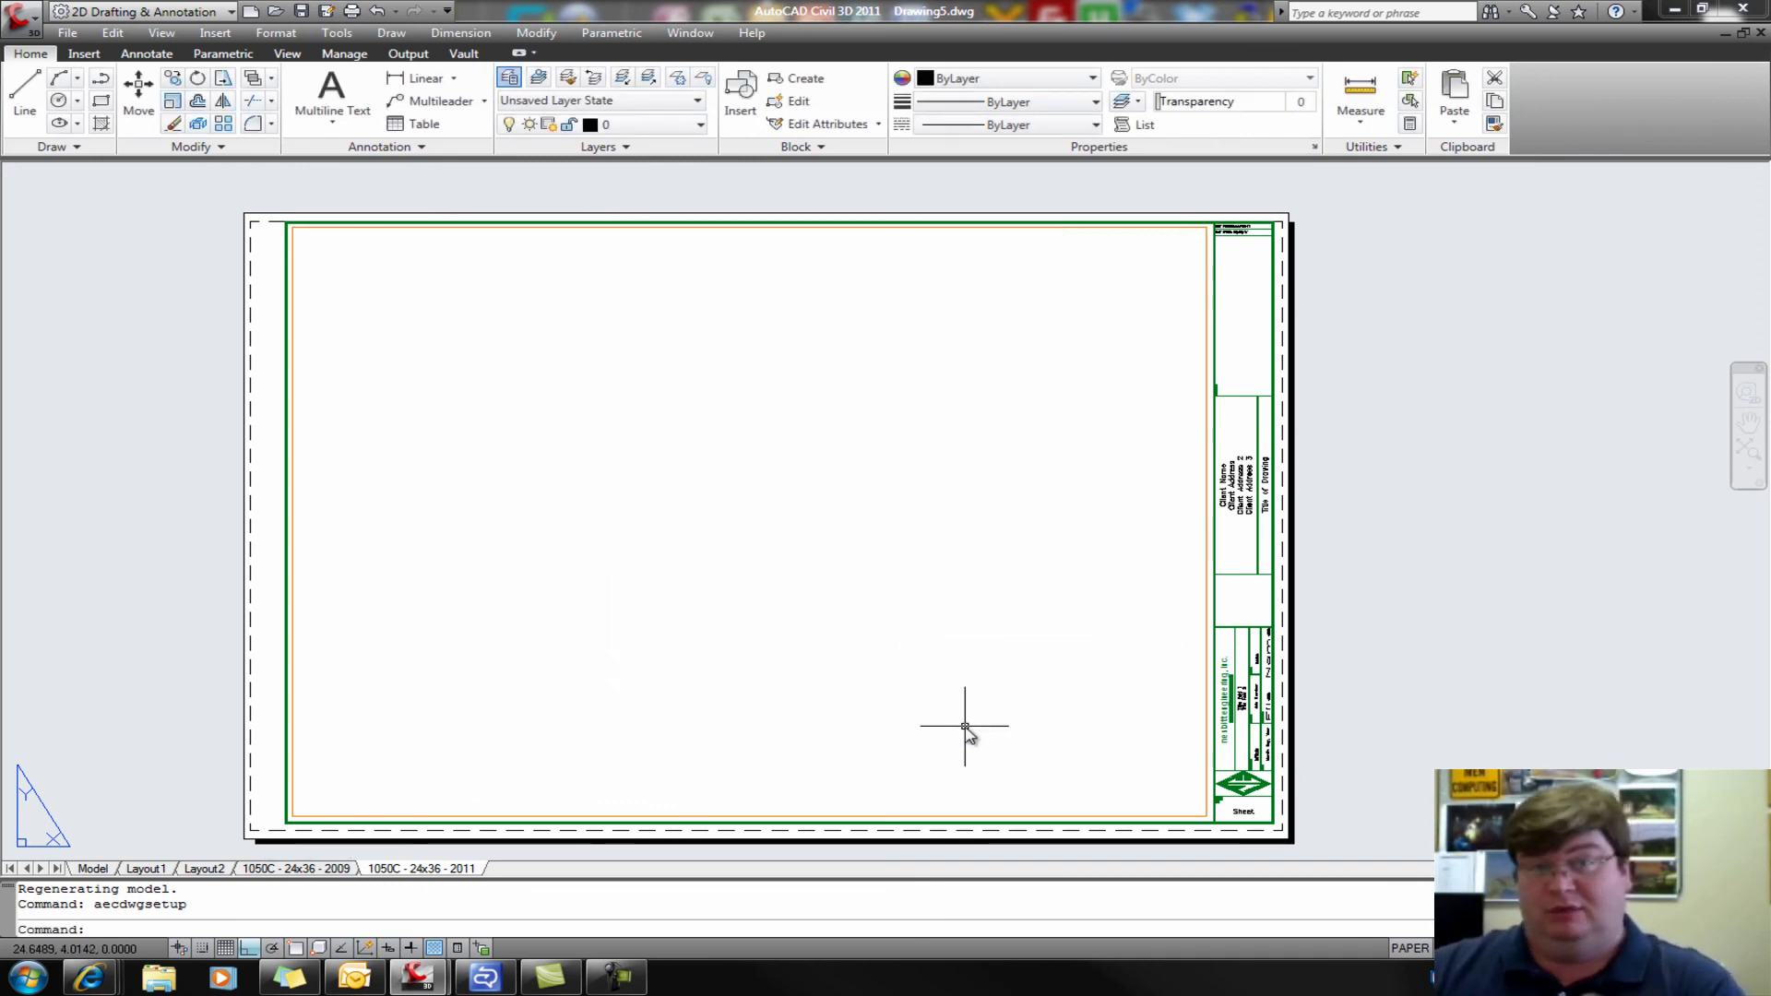